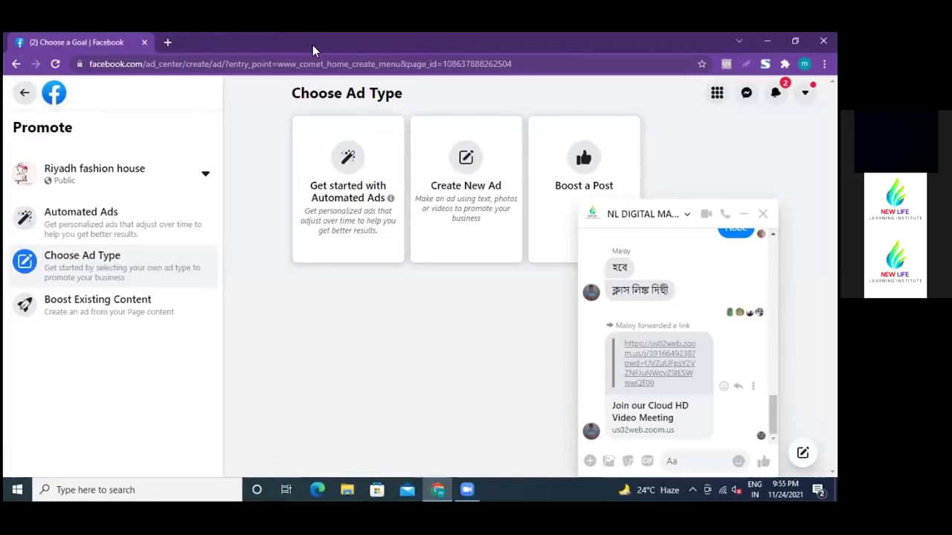
# - In a new tab, go to projexiqvirtualagency.com's WordPress admin via the 'proje' address suggestion
pyautogui.click(167, 43)
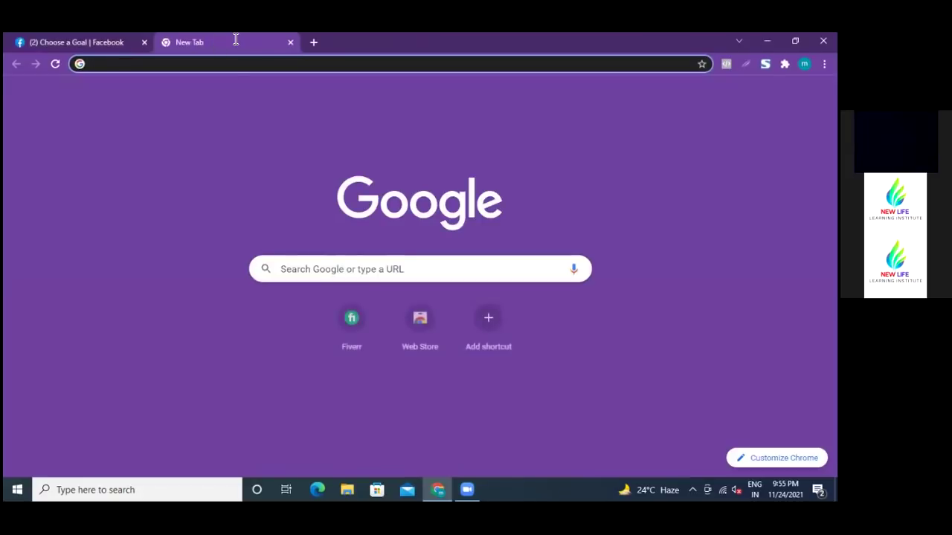
pyautogui.click(308, 268)
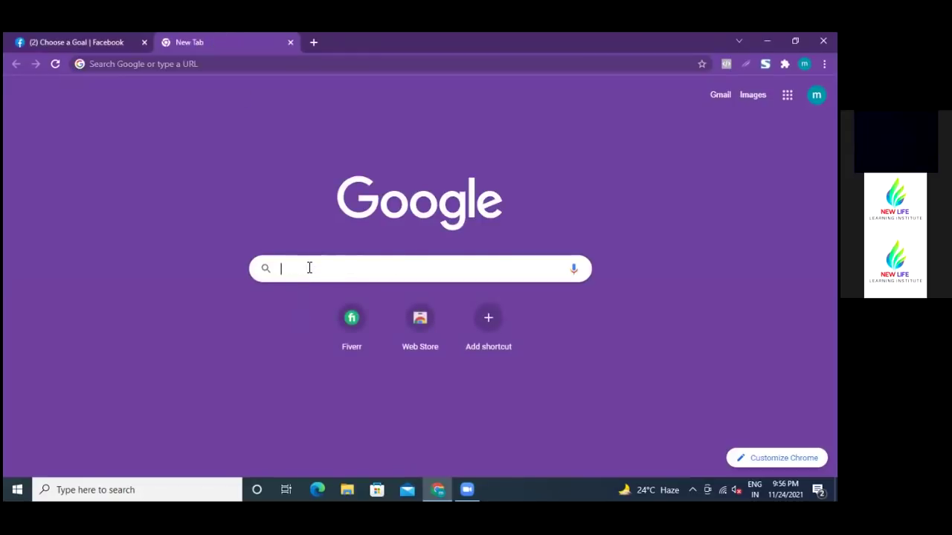
pyautogui.click(141, 52)
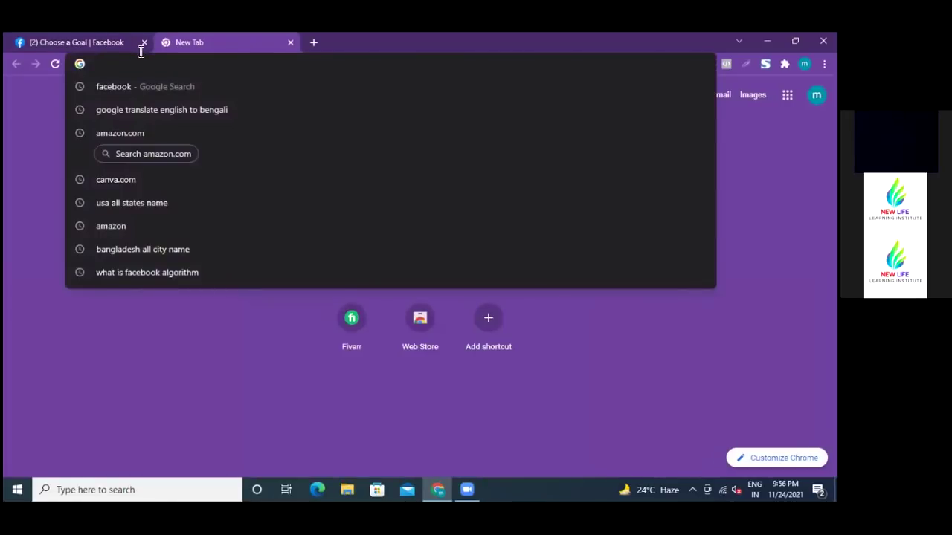
pyautogui.write('pro')
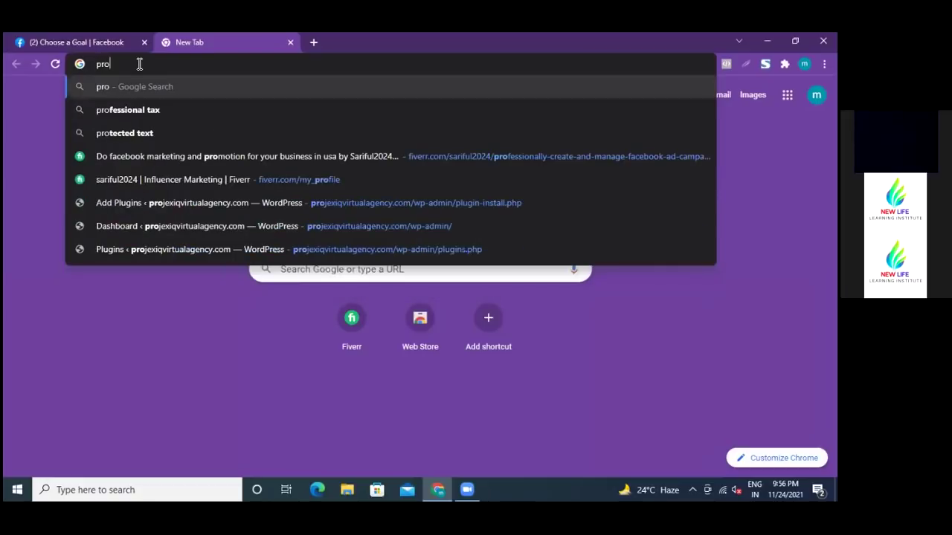
pyautogui.write('je')
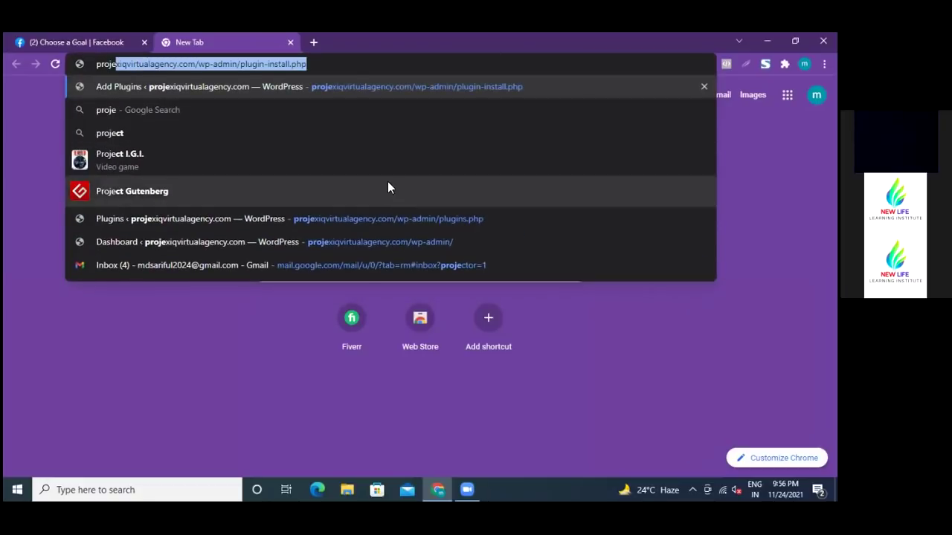
pyautogui.click(398, 241)
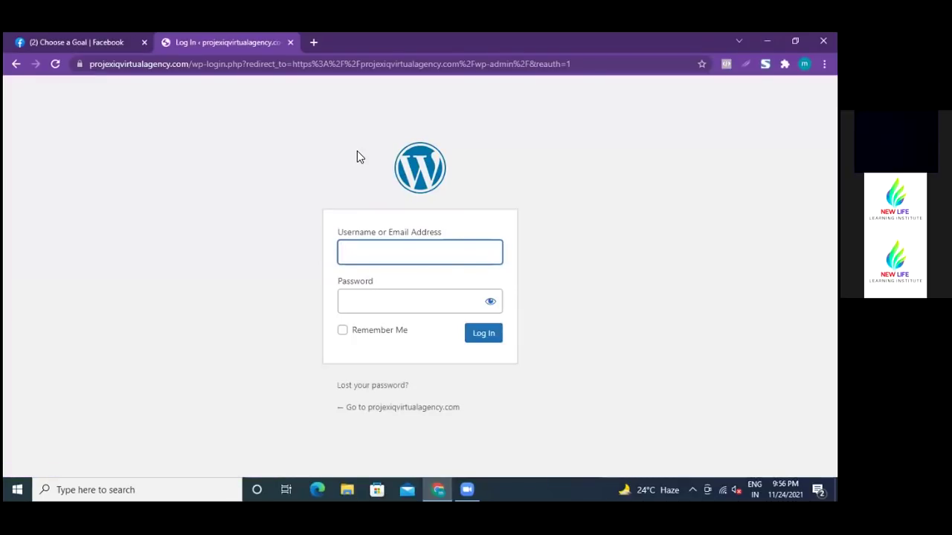
# - Log in to WordPress with the saved username and the account password
pyautogui.click(393, 253)
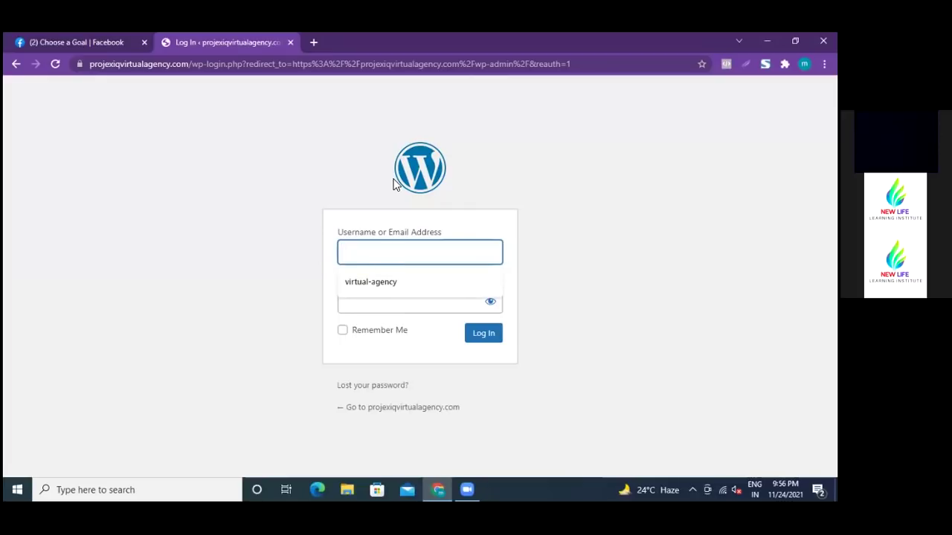
pyautogui.click(397, 284)
pyautogui.click(380, 302)
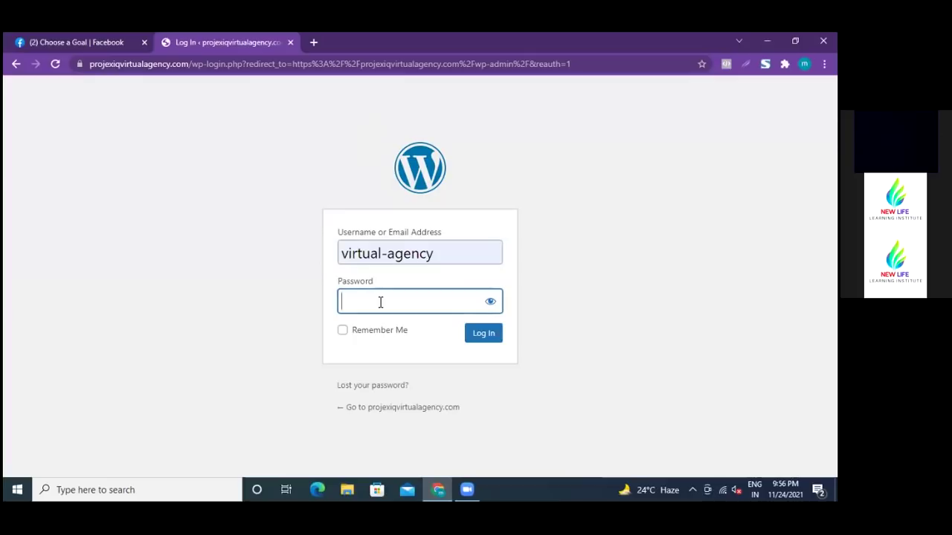
pyautogui.write('••••••')
pyautogui.write('••')
pyautogui.press('BackSpace')
pyautogui.write('•')
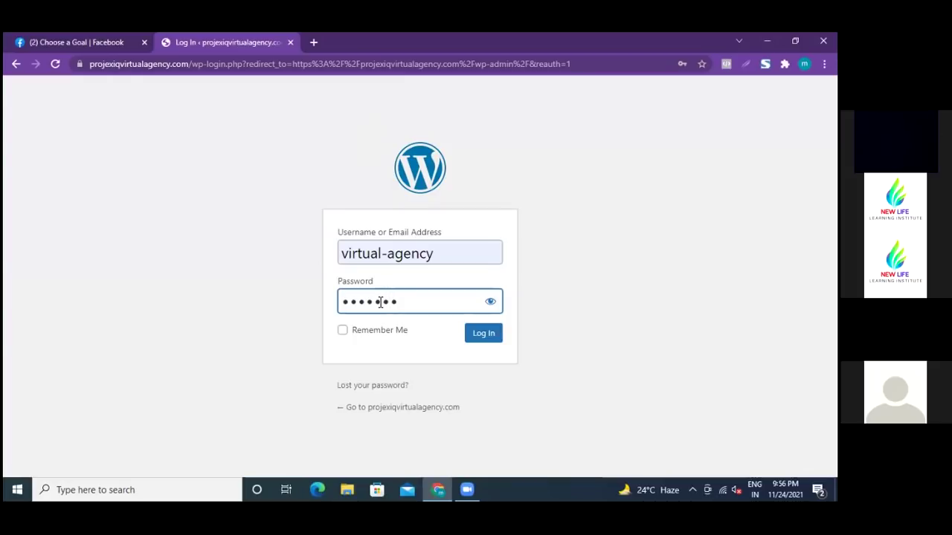
pyautogui.click(477, 339)
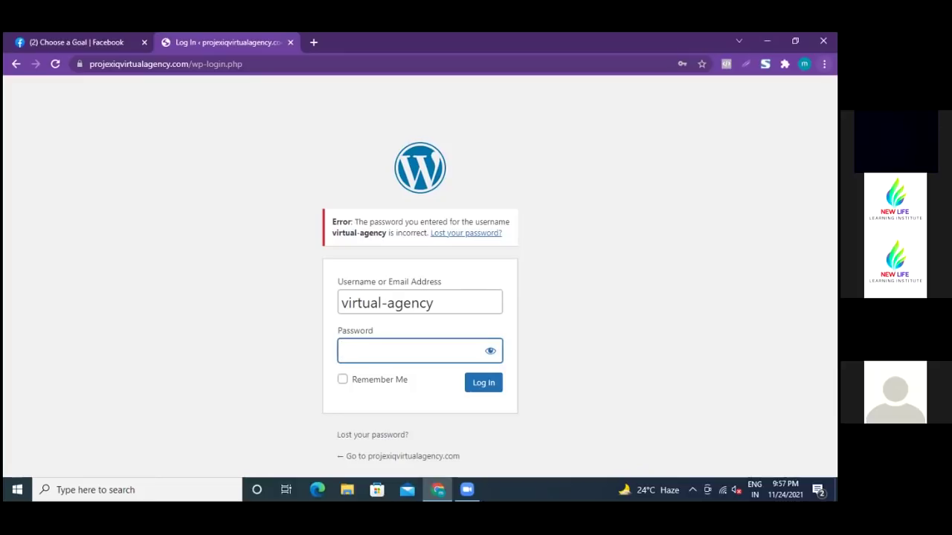
# - Retype the account password and submit the WordPress login again
pyautogui.hotkey('alt', 'Tab')
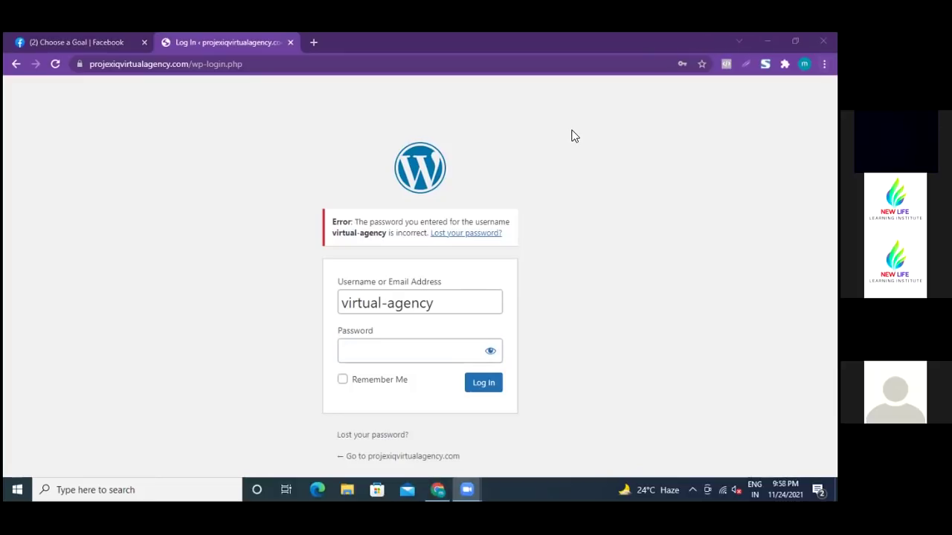
pyautogui.hotkey('alt', 'Tab')
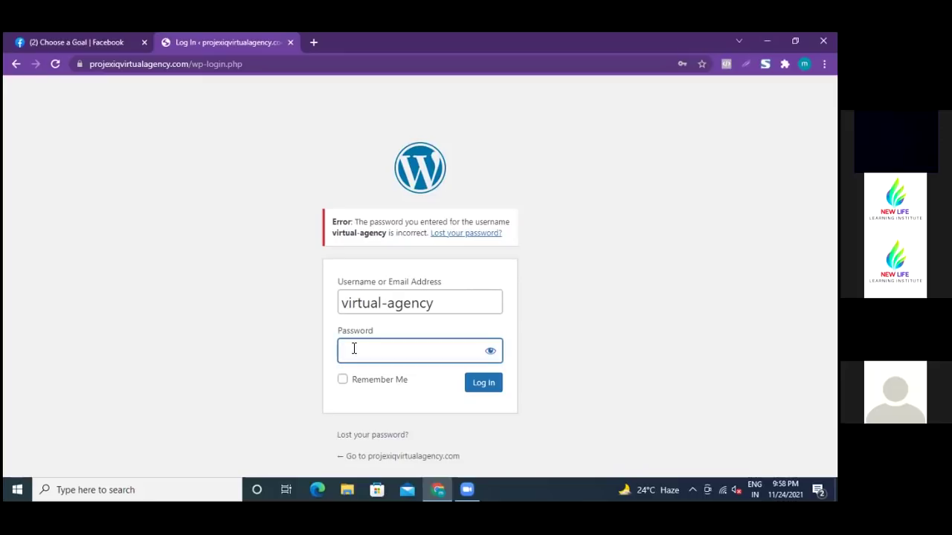
pyautogui.press('BackSpace')
pyautogui.click(471, 385)
# - Enter the account password once more in the Password field
pyautogui.click(534, 178)
pyautogui.press('BackSpace')
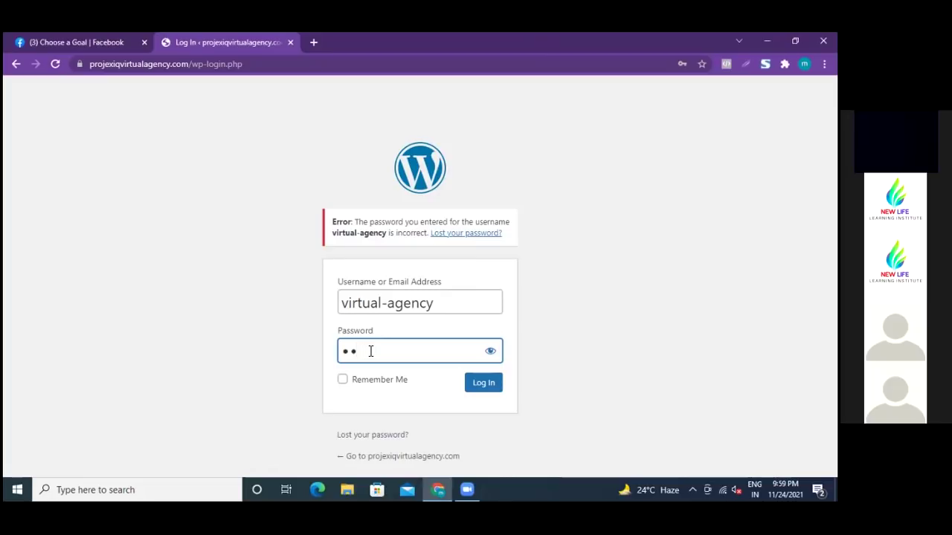
# - Submit the login to reach the dashboard, then head to the public site
pyautogui.click(477, 388)
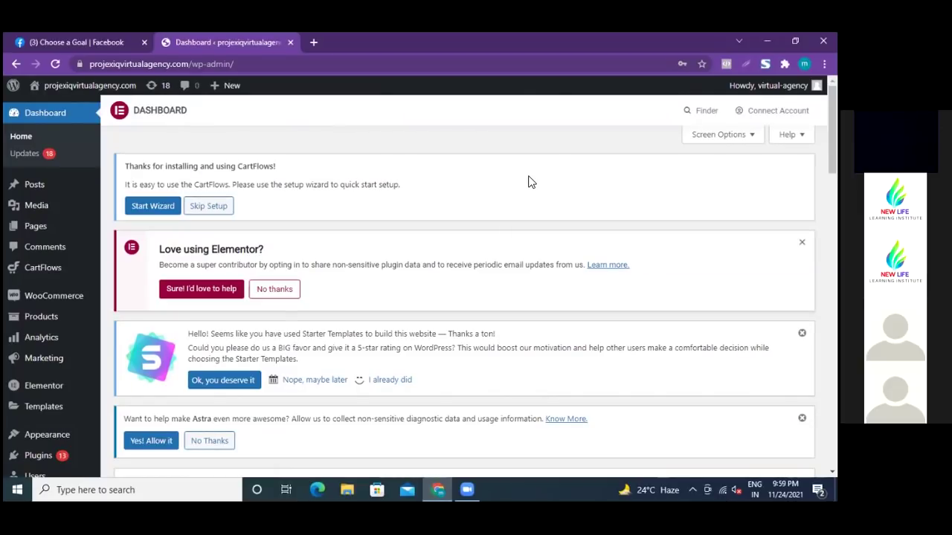
pyautogui.click(476, 301)
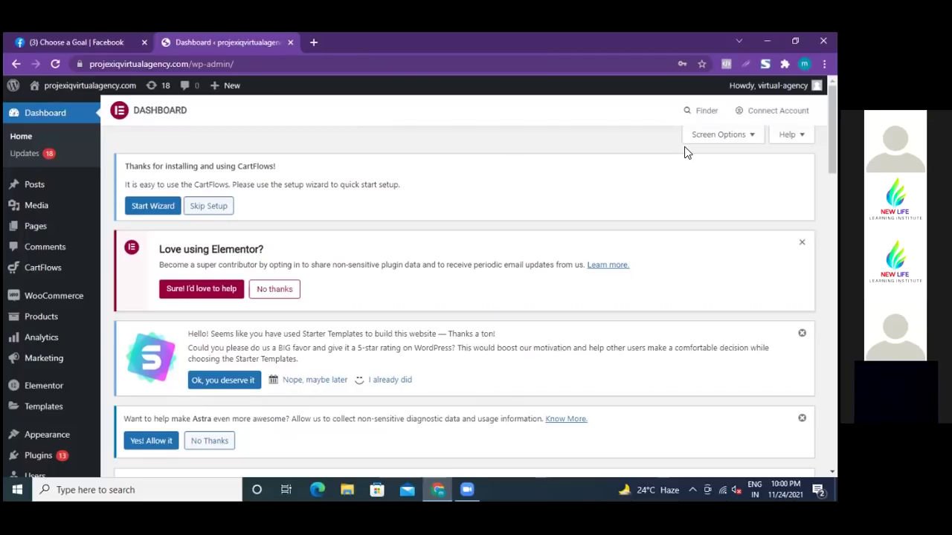
pyautogui.click(83, 87)
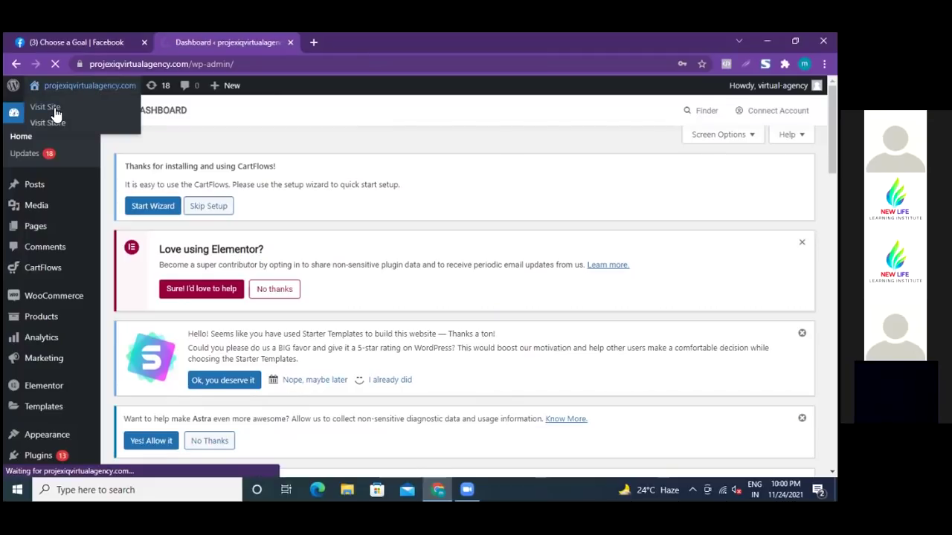
# - Open the site link in a new tab, then close that extra tab
pyautogui.rightClick(54, 111)
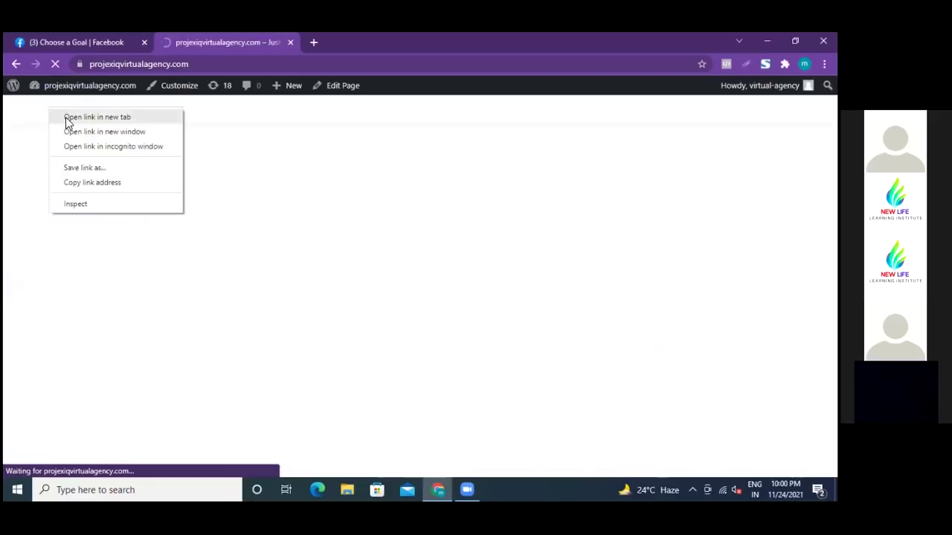
pyautogui.click(71, 119)
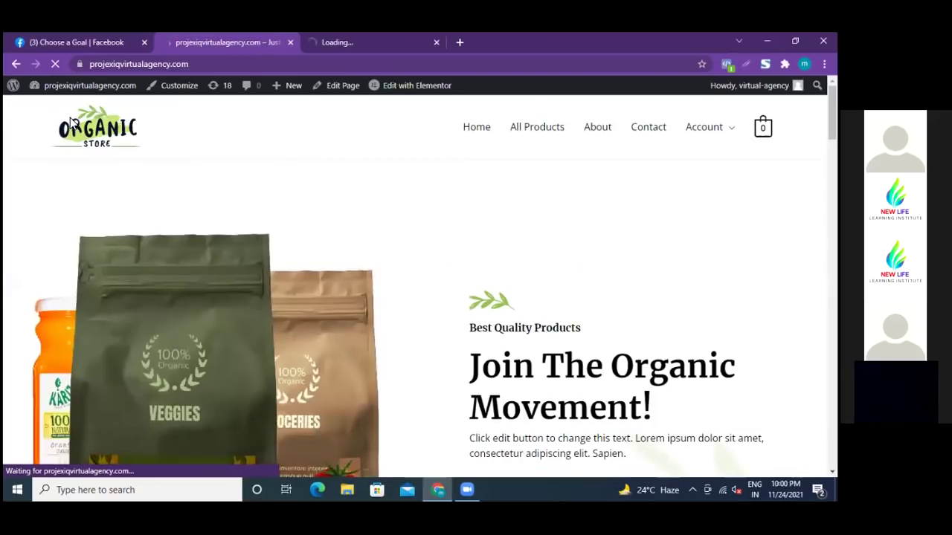
pyautogui.click(436, 42)
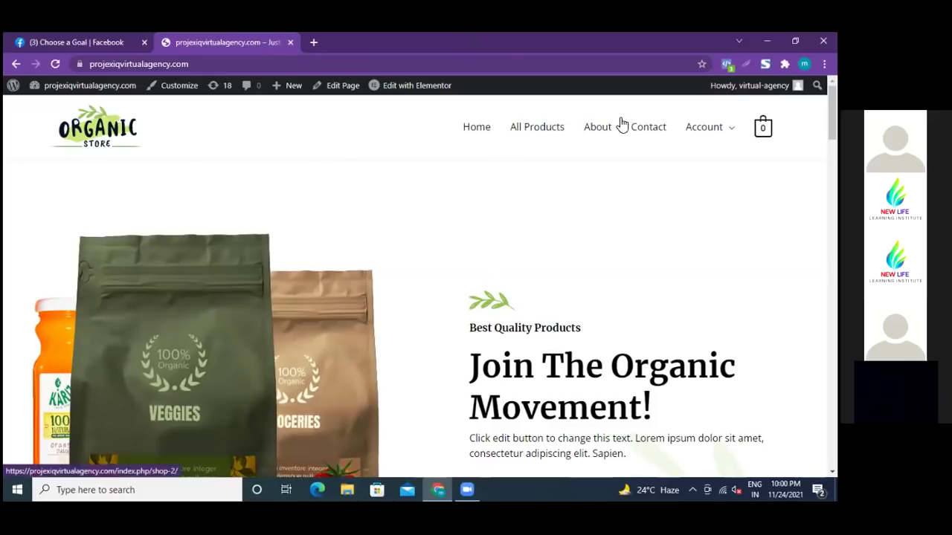
# - Scroll through the Organic Store home page, past Assorted Coffee at $35.00, and back up
pyautogui.moveTo(691, 135)
pyautogui.scroll(-2, 584, 206)
pyautogui.scroll(-3, 585, 206)
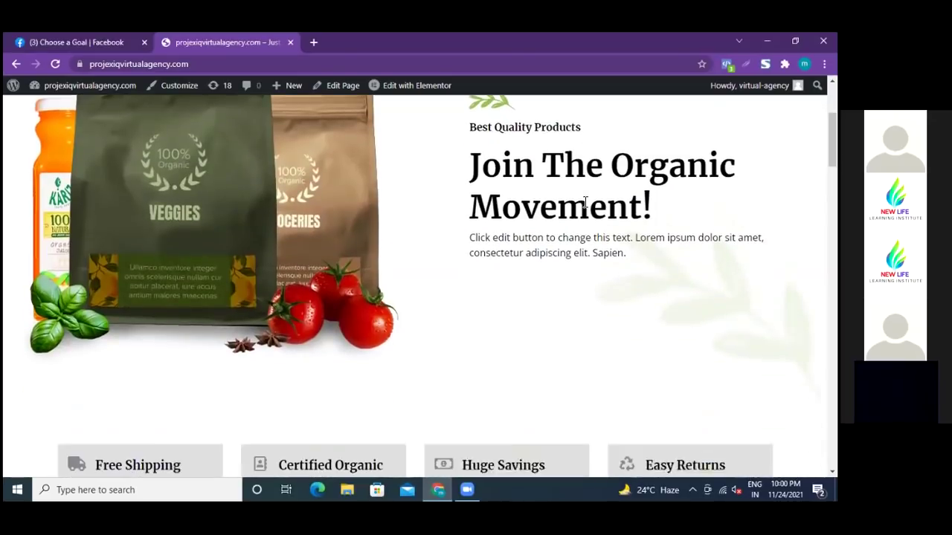
pyautogui.scroll(-3, 585, 206)
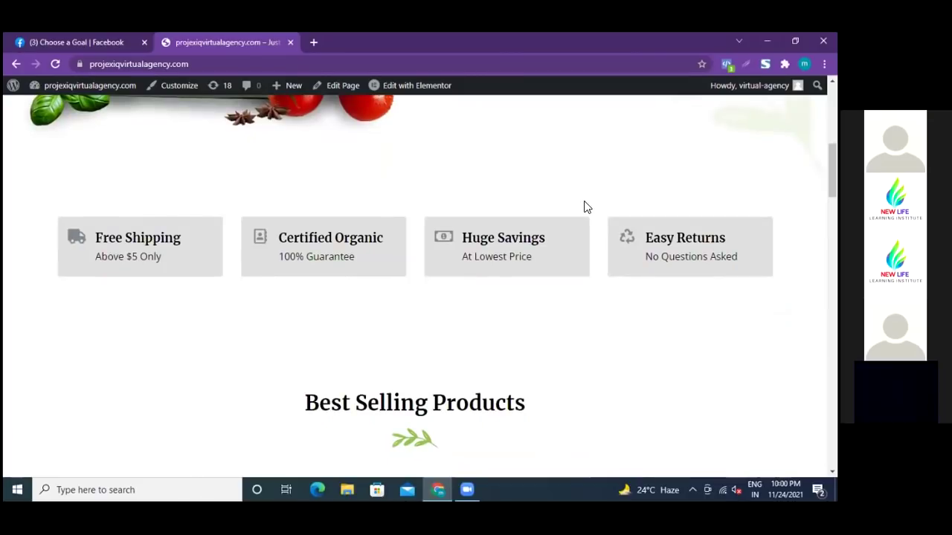
pyautogui.scroll(-5, 584, 206)
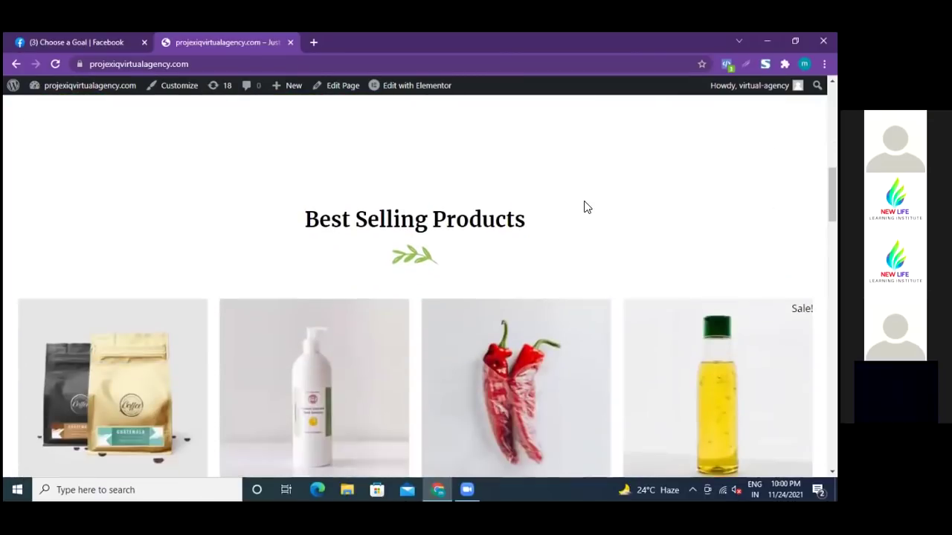
pyautogui.scroll(-5, 583, 207)
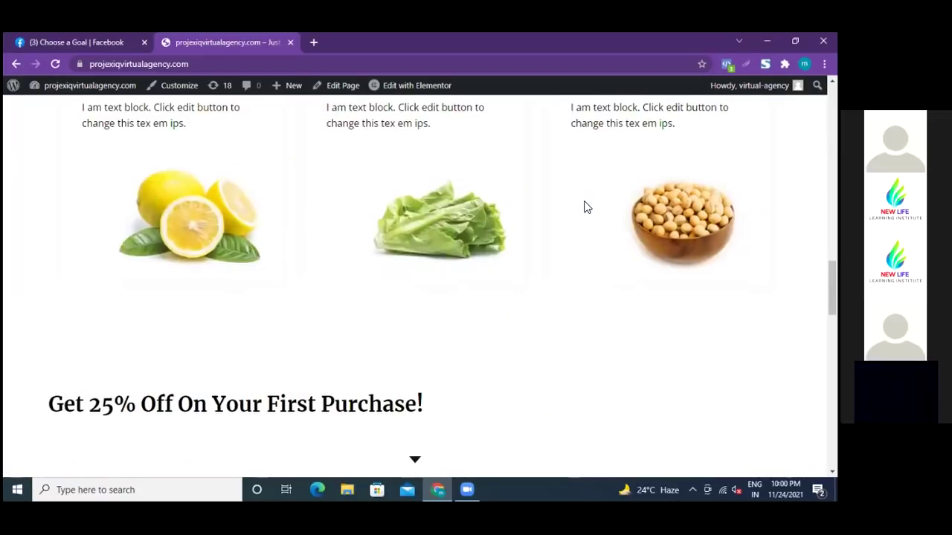
pyautogui.scroll(-3, 584, 207)
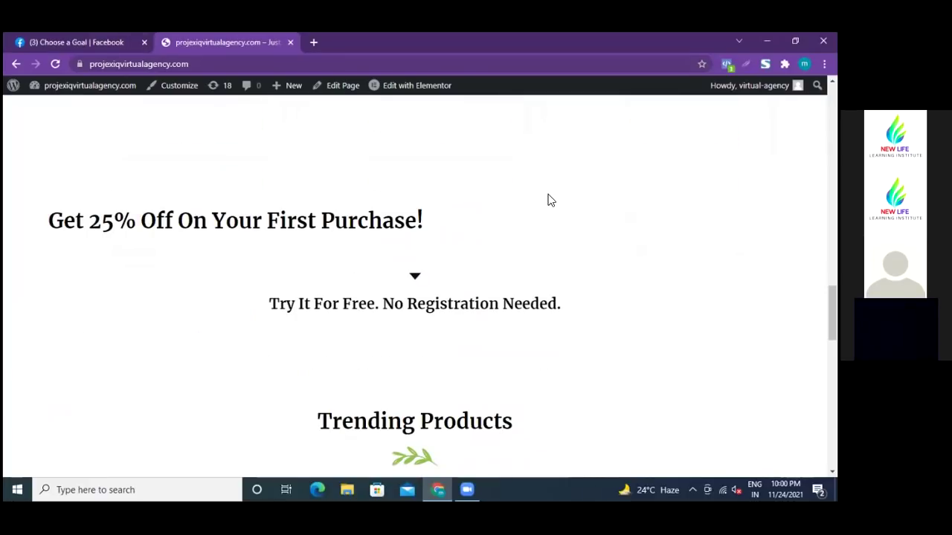
pyautogui.scroll(3, 550, 200)
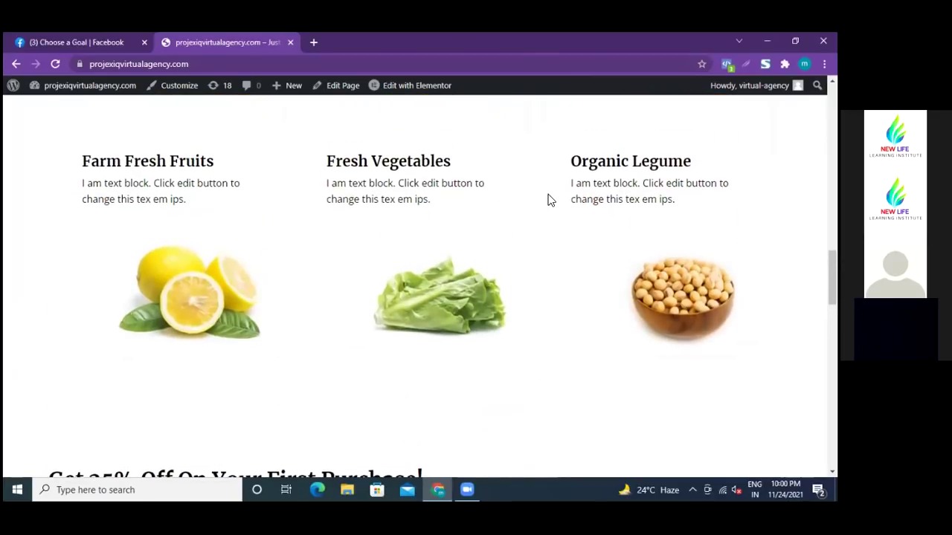
pyautogui.scroll(3, 547, 200)
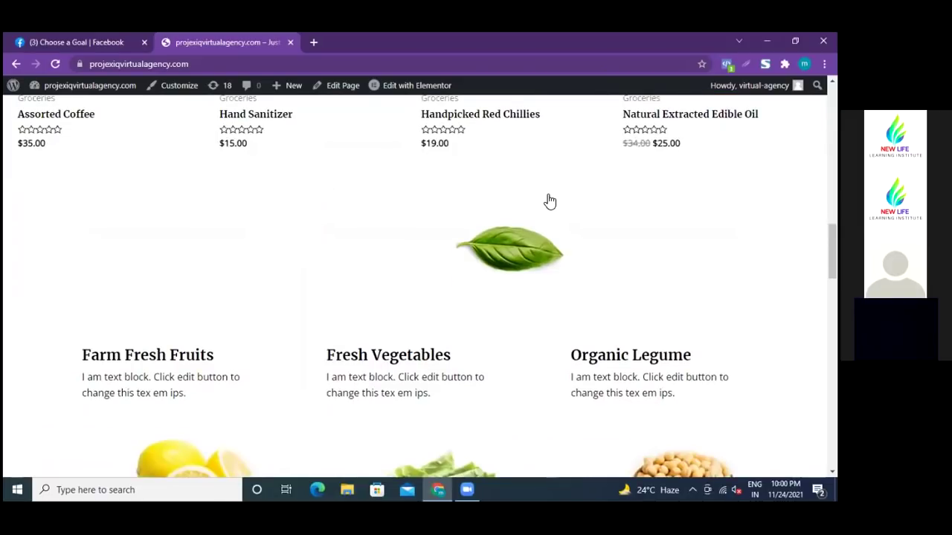
pyautogui.scroll(2, 548, 201)
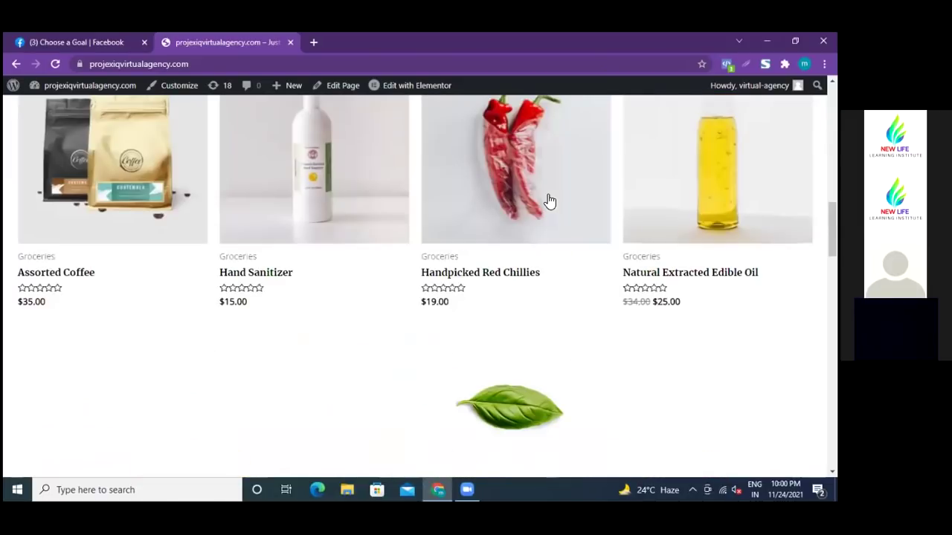
pyautogui.scroll(5, 549, 200)
# - Check the site's Facebook pixel in Pixel Helper, then scroll back to the top
pyautogui.click(726, 63)
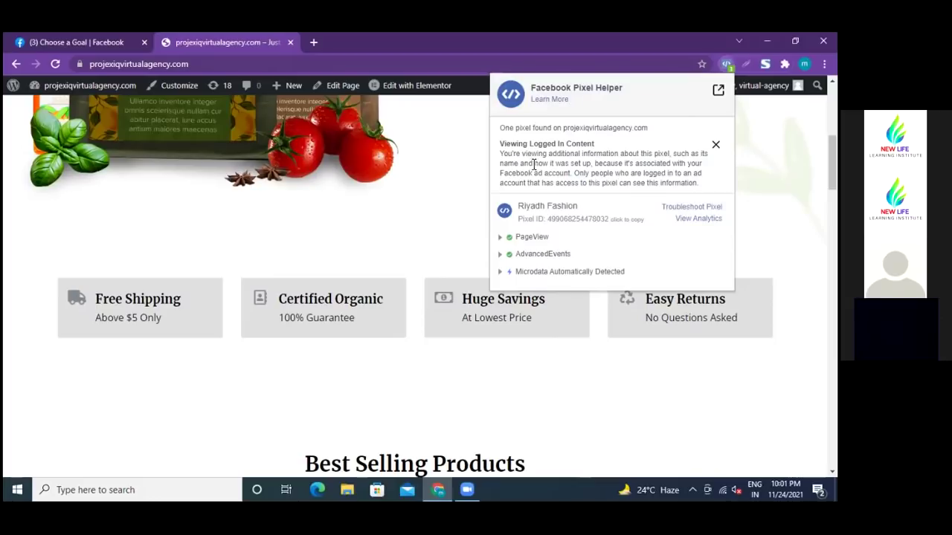
pyautogui.click(463, 187)
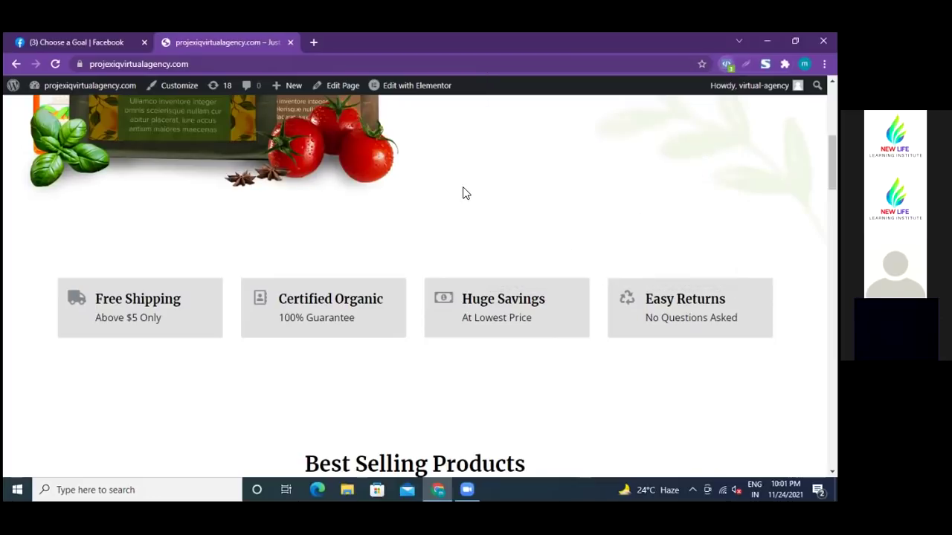
pyautogui.scroll(2, 481, 212)
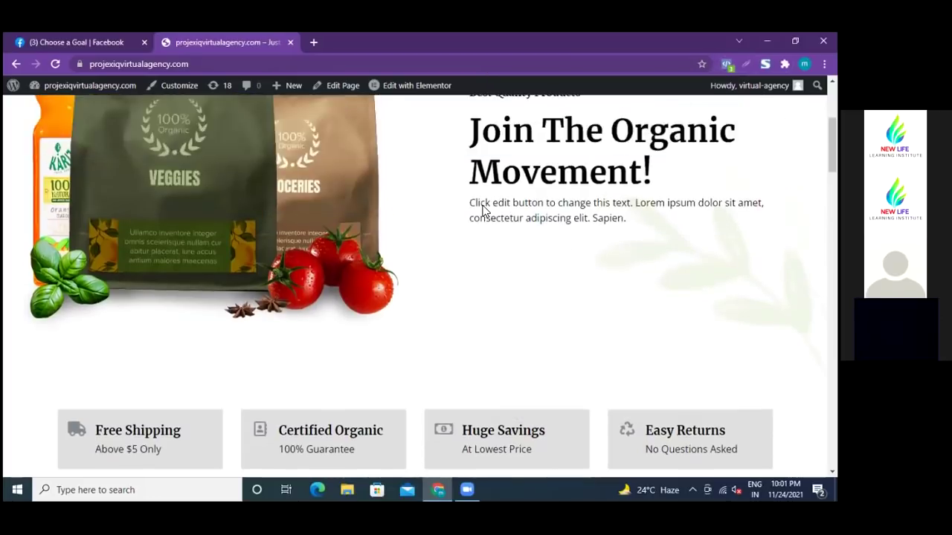
pyautogui.scroll(3, 485, 206)
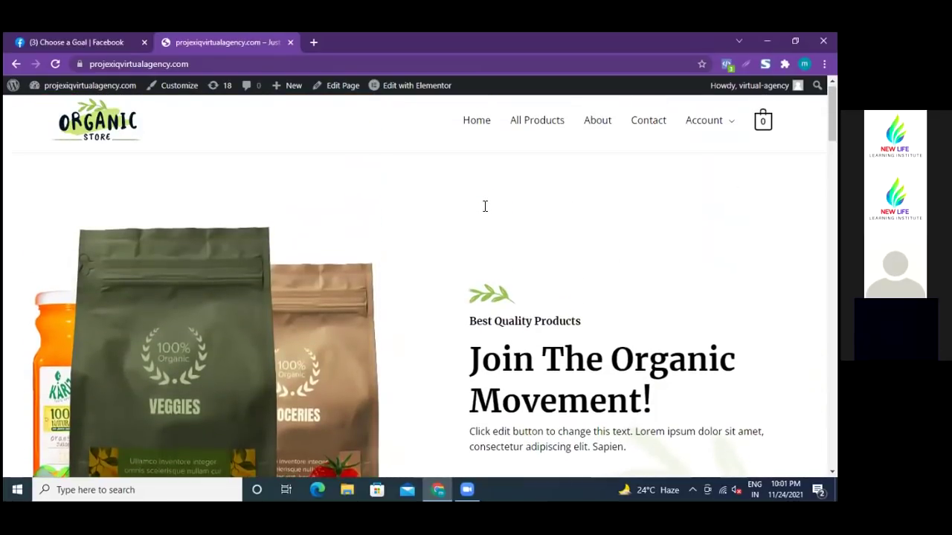
pyautogui.scroll(1, 483, 209)
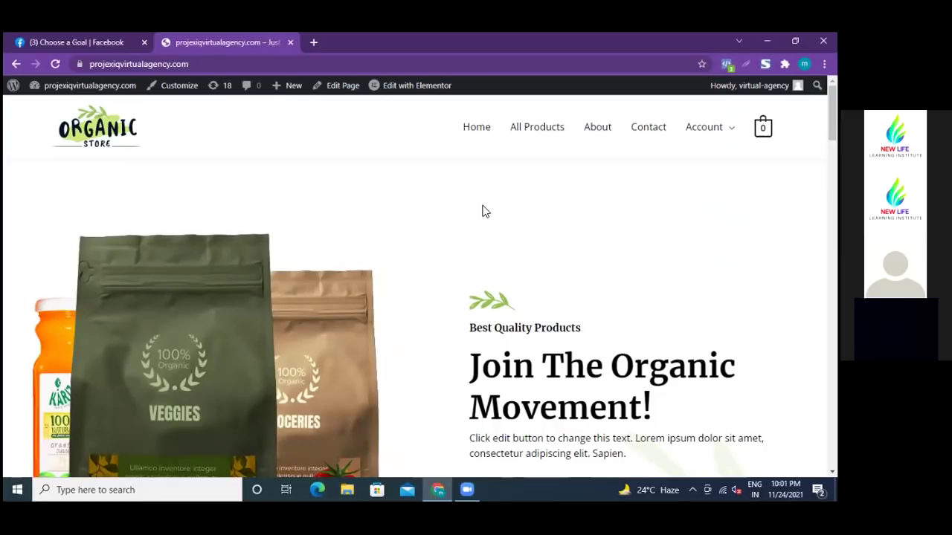
# - Reload the home page and confirm Pixel Helper finds one pixel, Riyadh Fashion
pyautogui.click(475, 130)
pyautogui.click(726, 65)
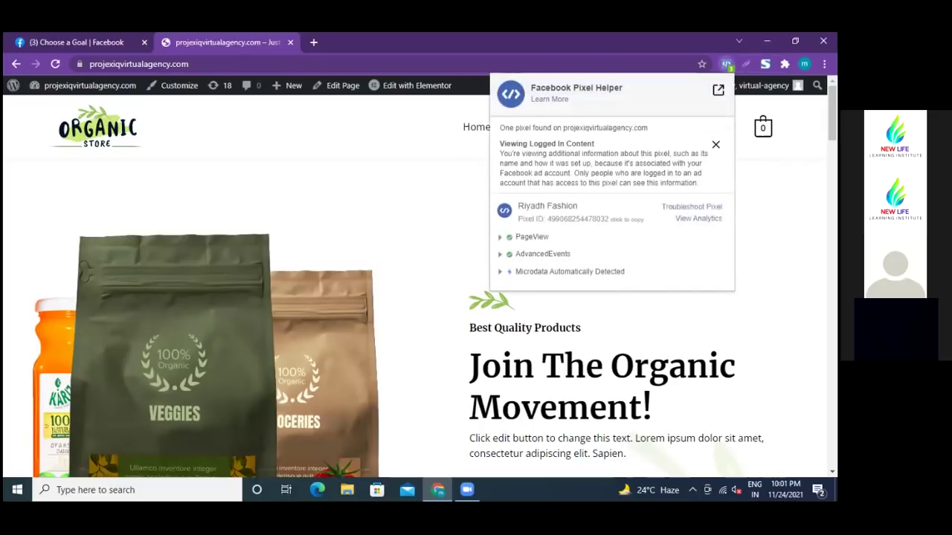
pyautogui.click(427, 193)
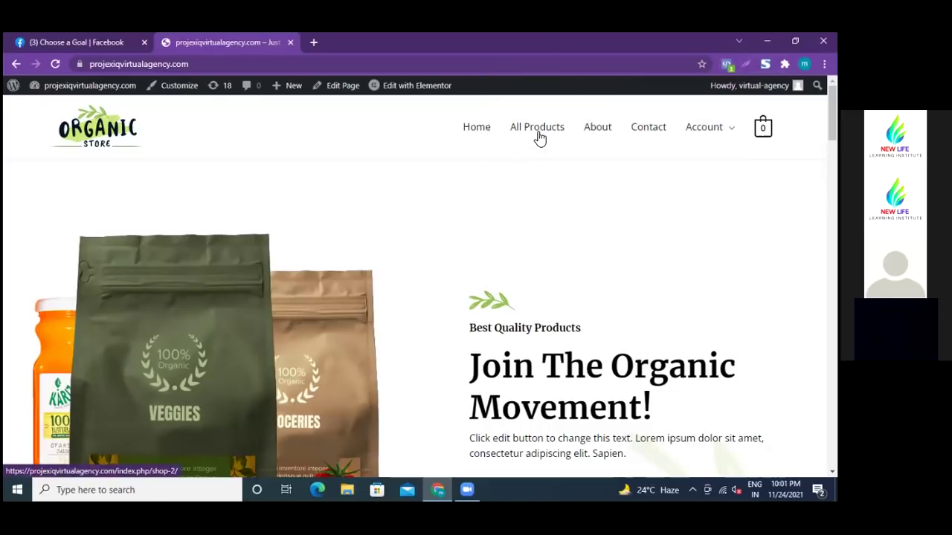
# - Open the Shop page (12 results) and verify the pixel fires PageView and AdvancedEvents
pyautogui.click(538, 136)
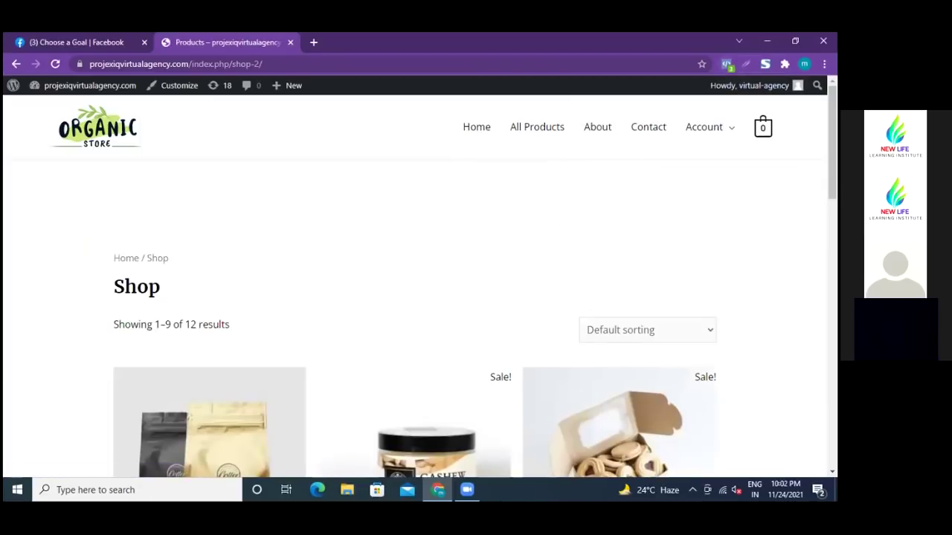
pyautogui.click(727, 64)
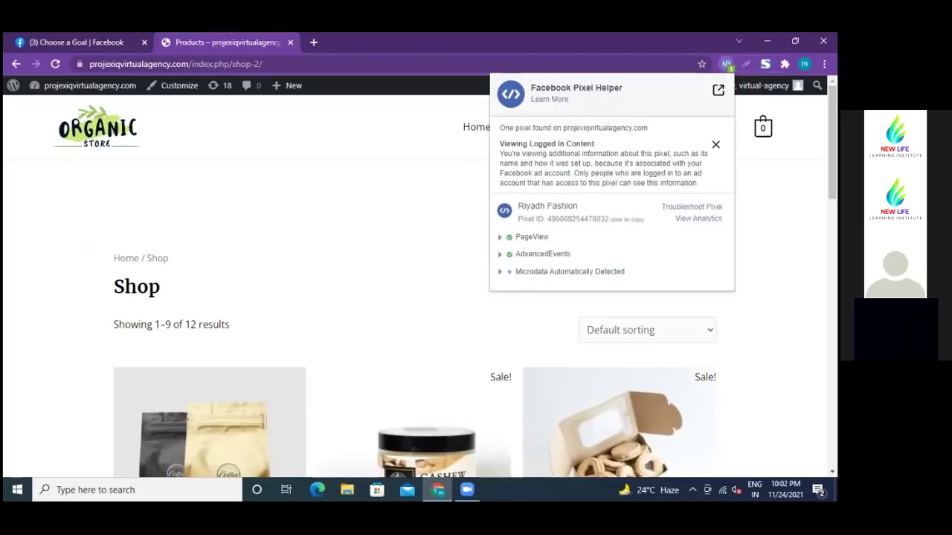
pyautogui.click(410, 222)
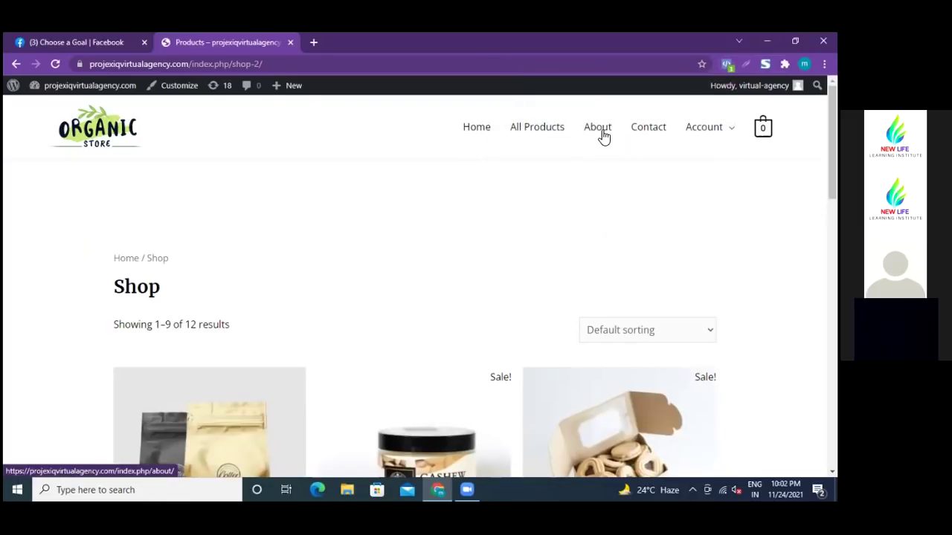
pyautogui.click(727, 64)
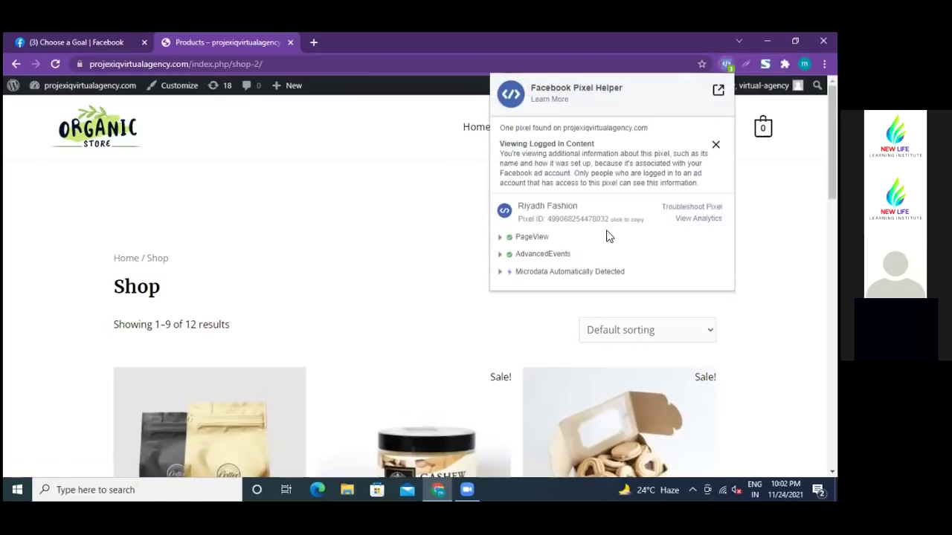
pyautogui.click(423, 197)
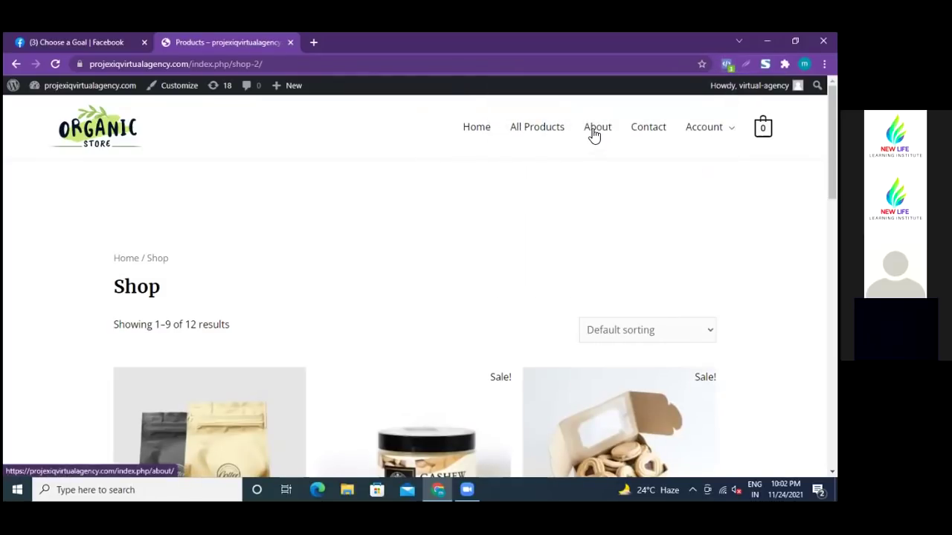
# - Open the About Us page and verify the Riyadh Fashion pixel in Pixel Helper
pyautogui.click(594, 134)
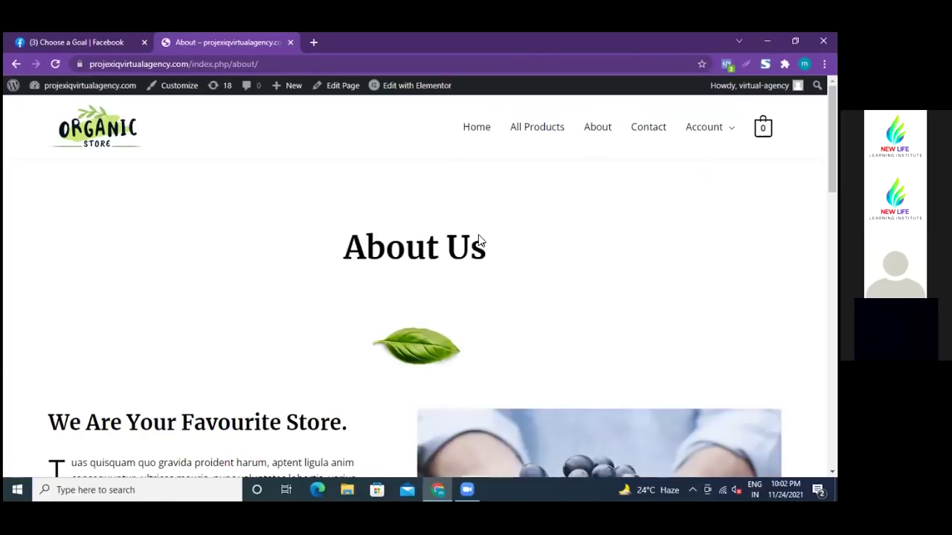
pyautogui.moveTo(751, 86)
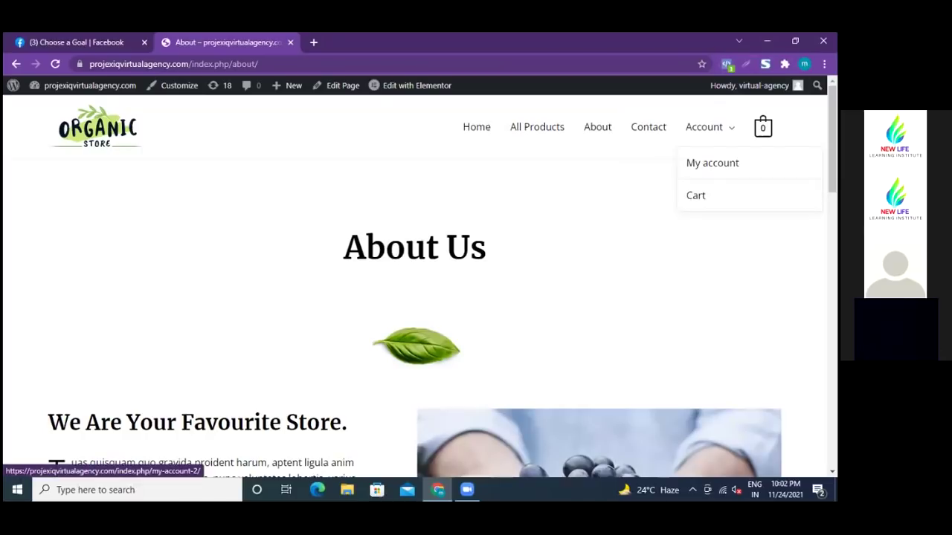
pyautogui.click(725, 64)
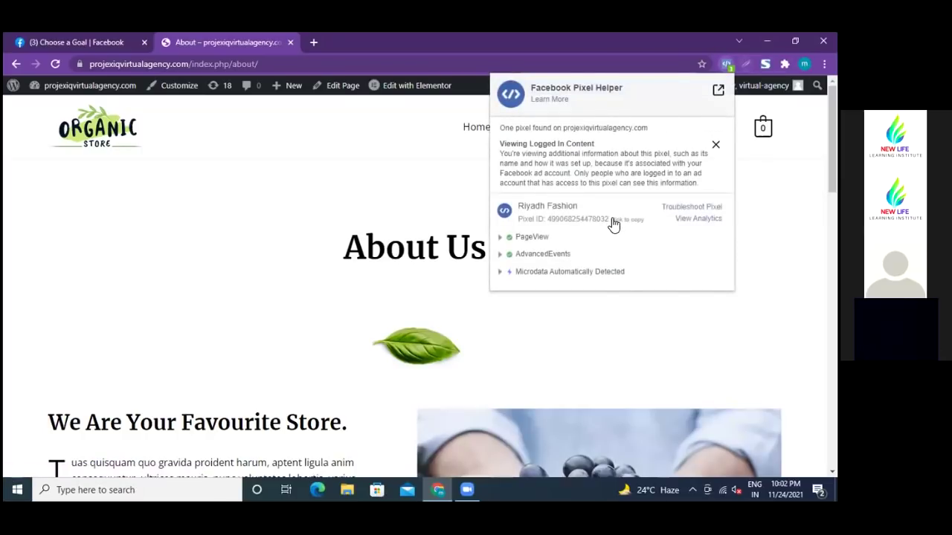
pyautogui.click(333, 196)
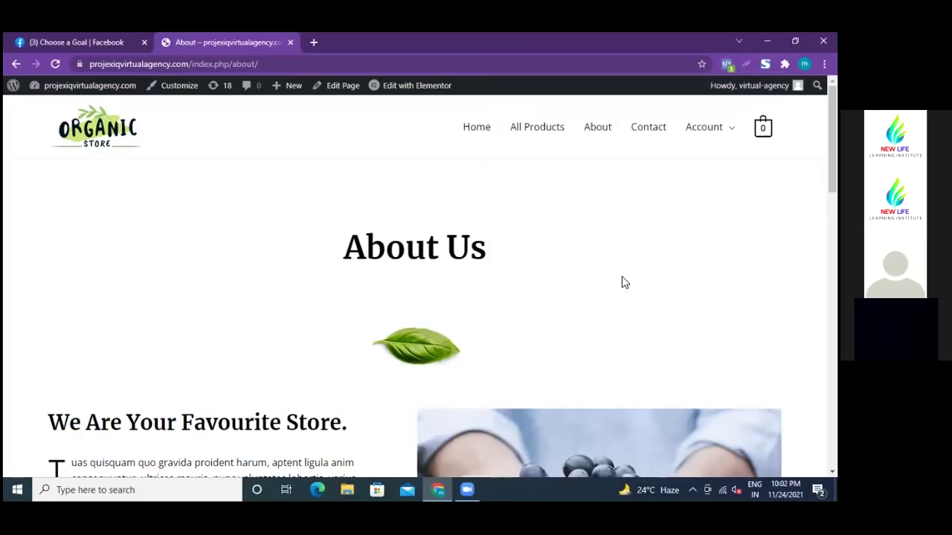
pyautogui.click(725, 64)
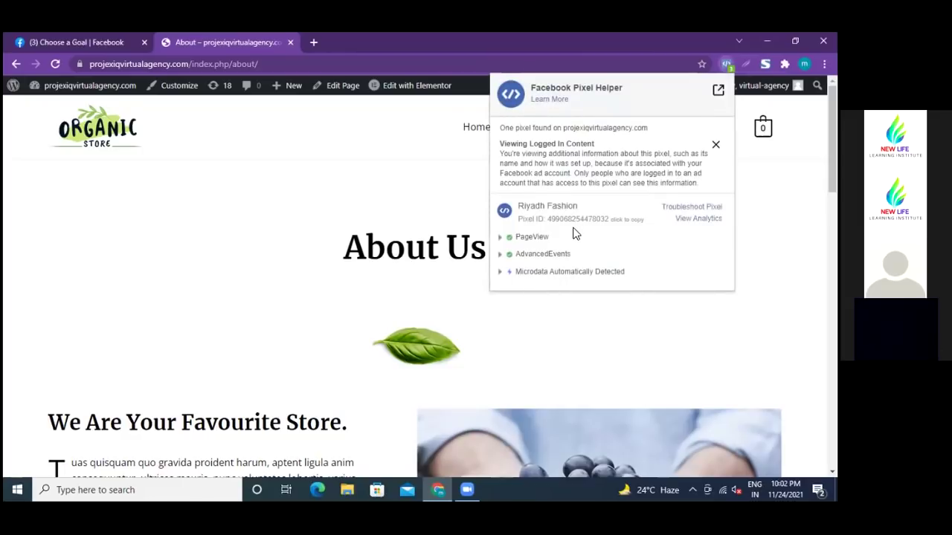
pyautogui.click(395, 196)
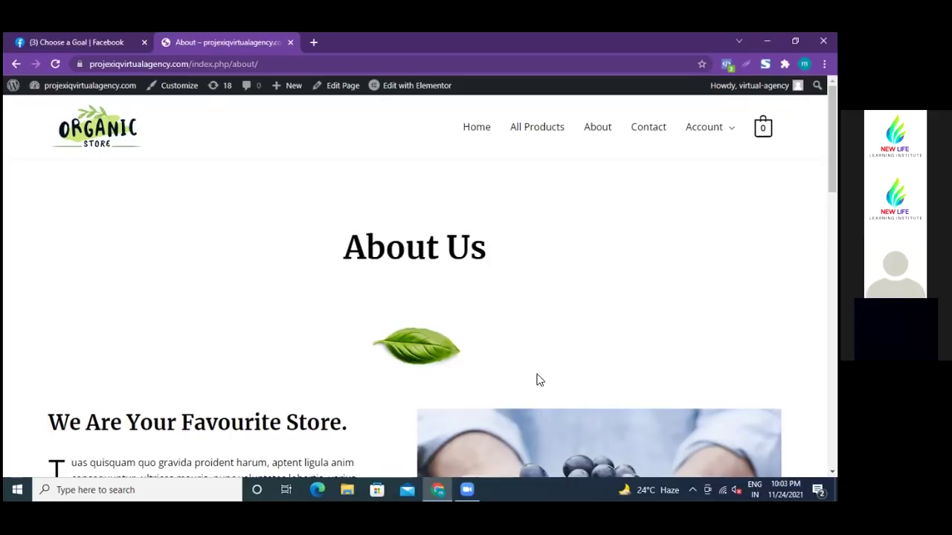
# - Open the Shop page and browse products like Assorted Coffee and Cashew Butter, then return to top
pyautogui.moveTo(703, 127)
pyautogui.click(549, 132)
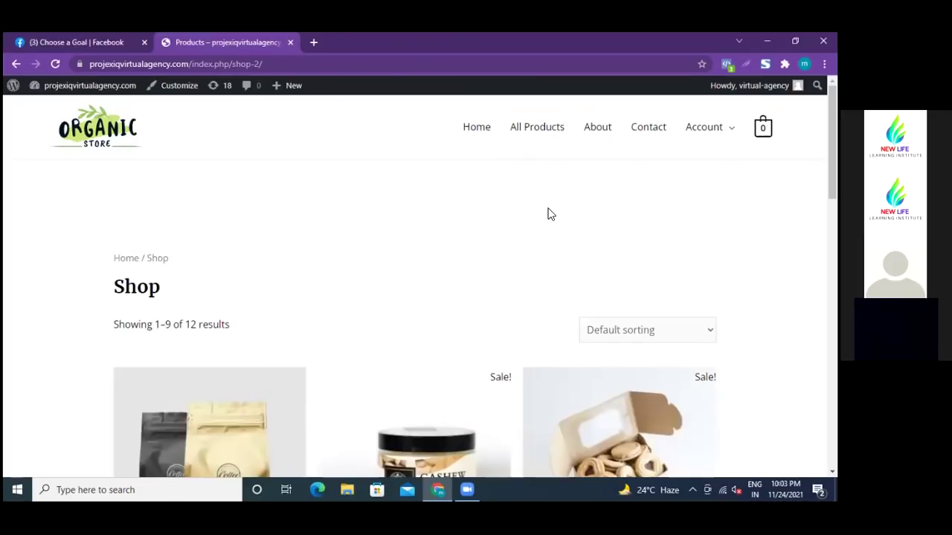
pyautogui.scroll(-3, 519, 256)
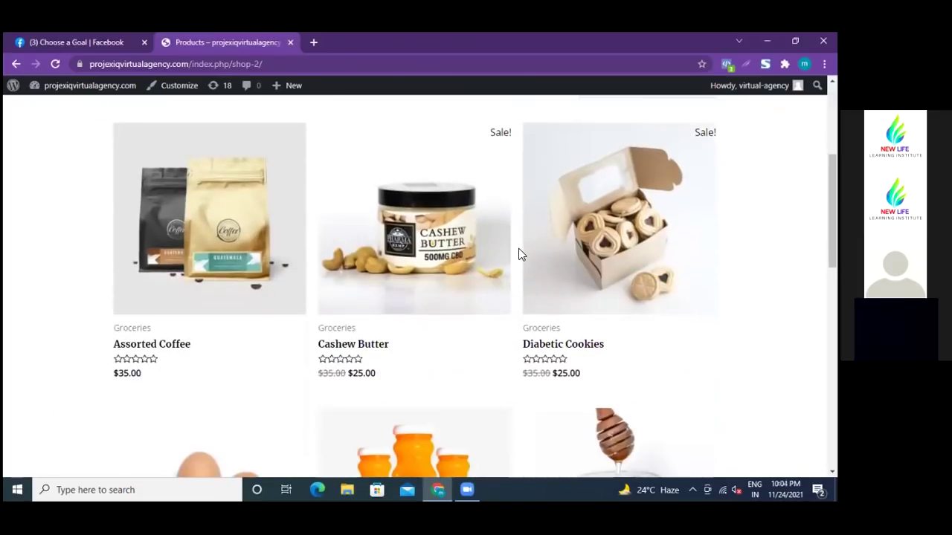
pyautogui.scroll(-2, 519, 255)
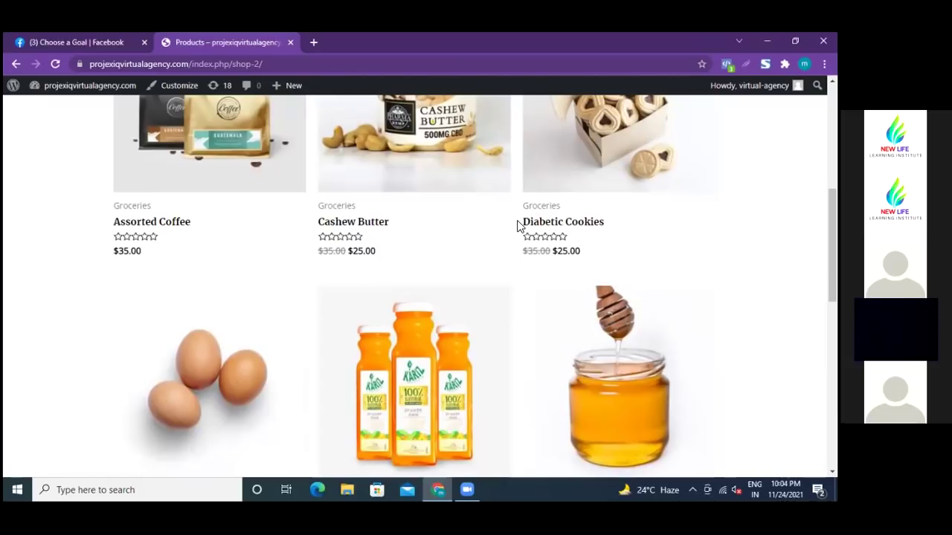
pyautogui.scroll(-2, 518, 226)
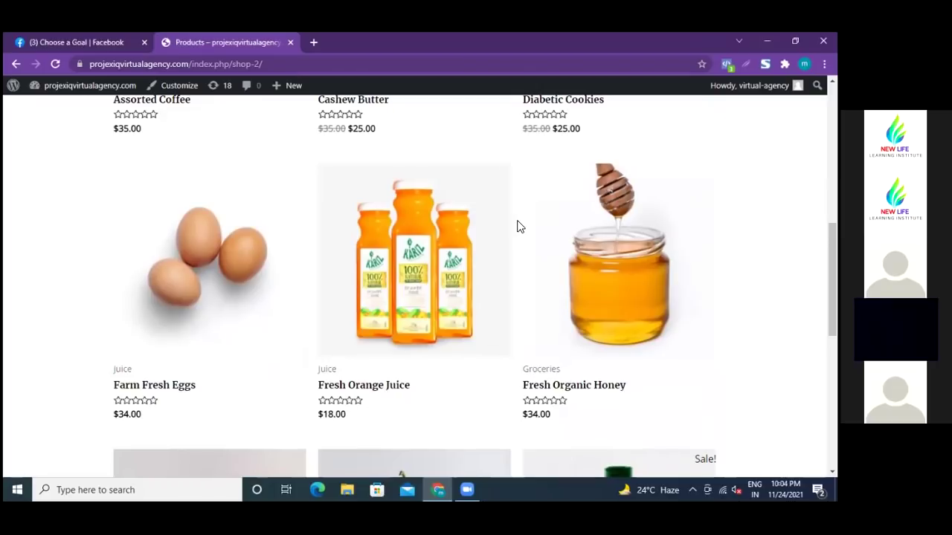
pyautogui.scroll(2, 518, 226)
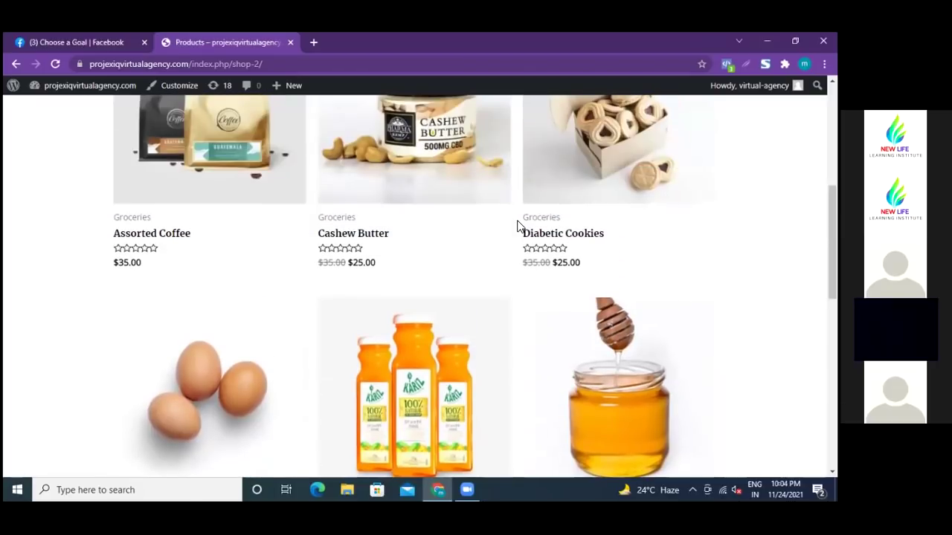
pyautogui.scroll(3, 518, 226)
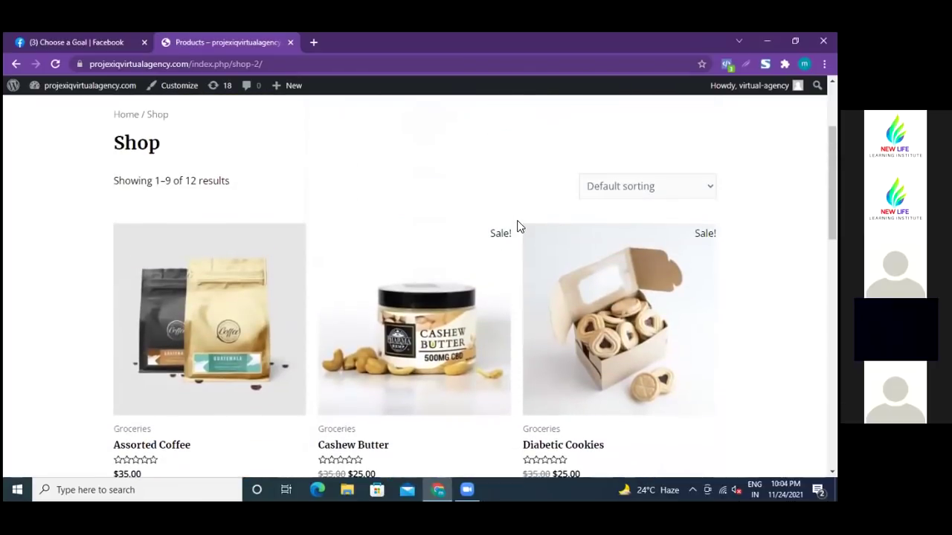
pyautogui.scroll(1, 518, 226)
pyautogui.scroll(1, 518, 226)
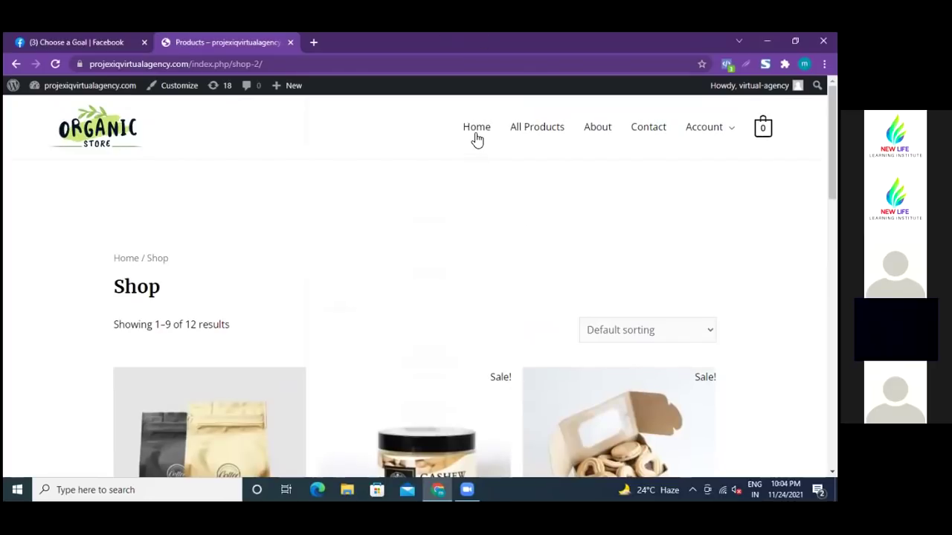
# - Go back three pages to the 'Join The Organic Movement!' home page
pyautogui.click(15, 65)
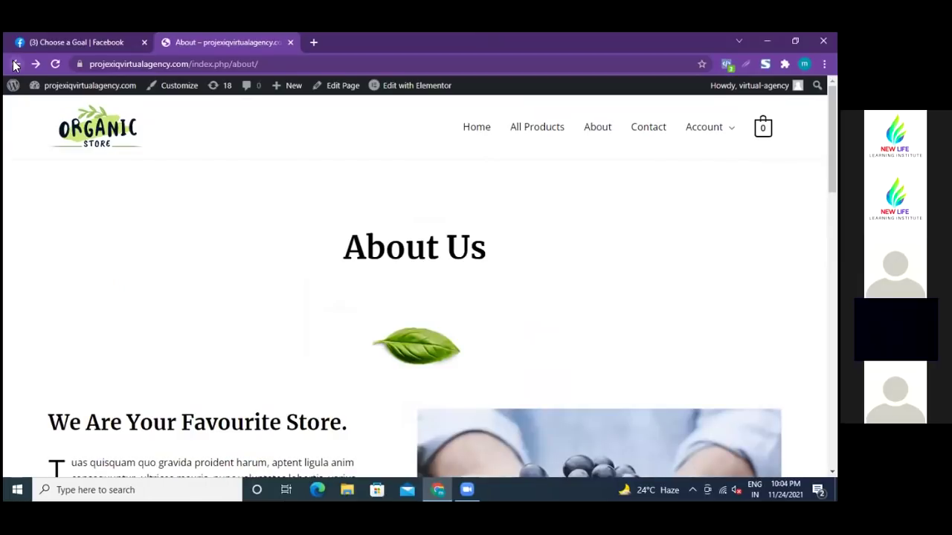
pyautogui.click(15, 66)
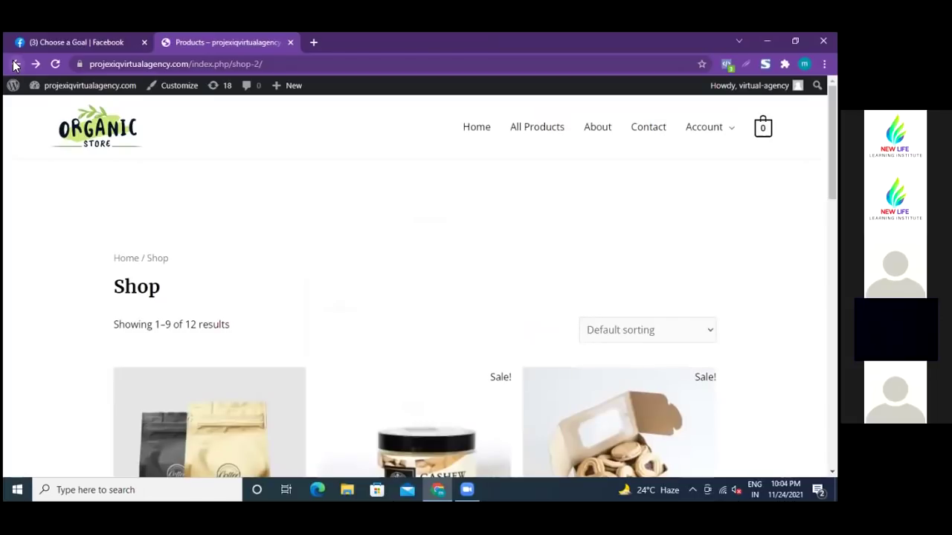
pyautogui.click(15, 65)
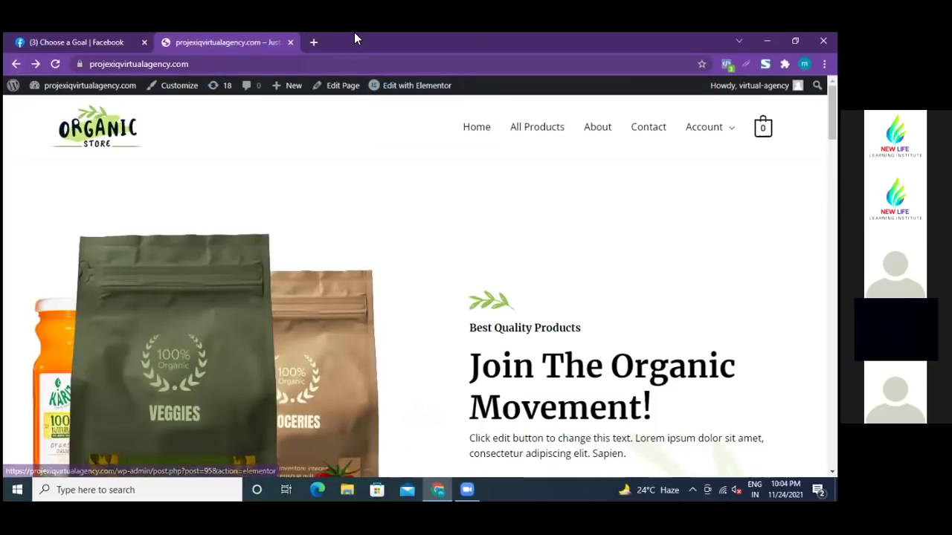
# - In a new tab, search for newlifelearninginstitute.com and open the matching URL suggestion
pyautogui.click(313, 42)
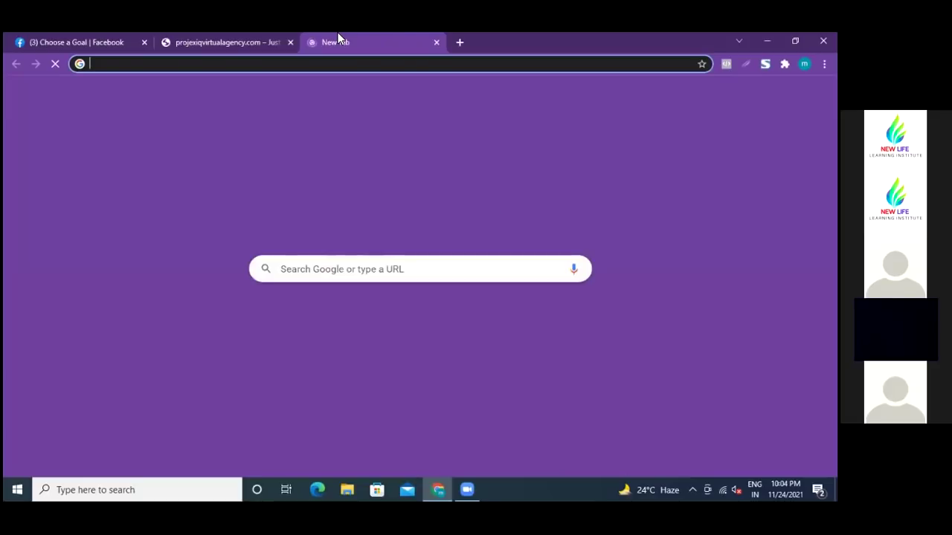
pyautogui.click(359, 264)
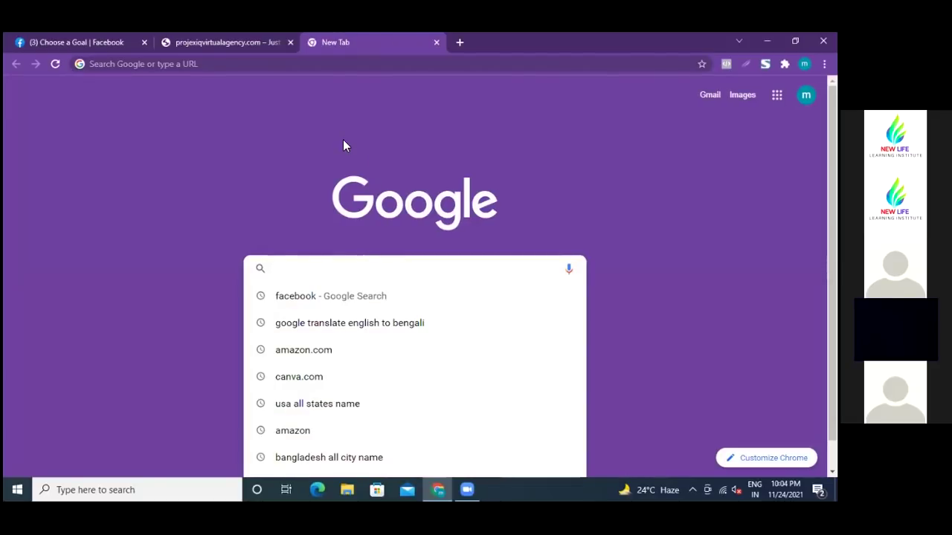
pyautogui.write('l')
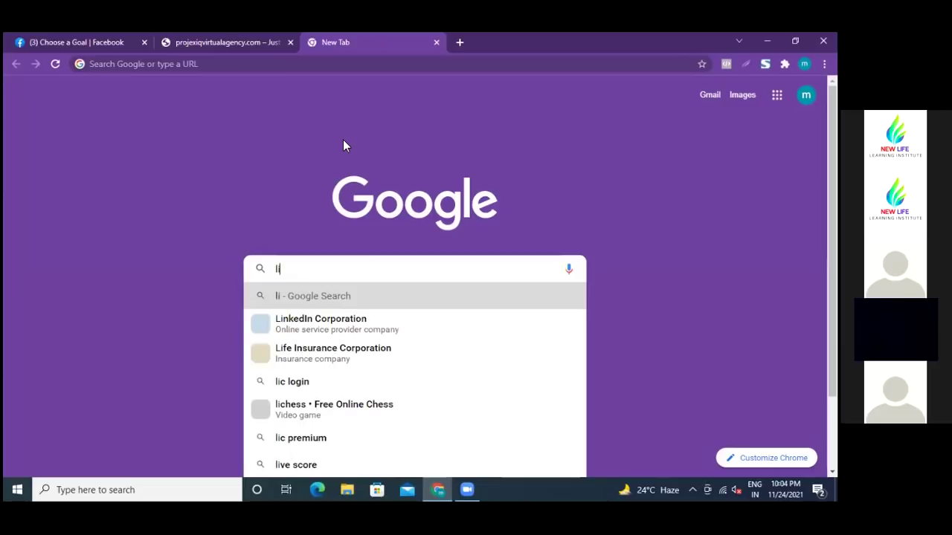
pyautogui.press('BackSpace')
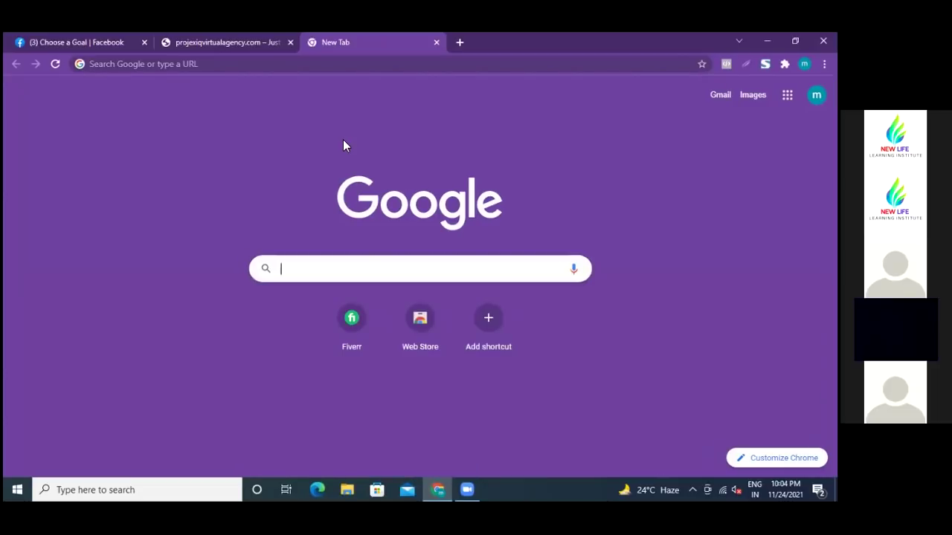
pyautogui.write('new')
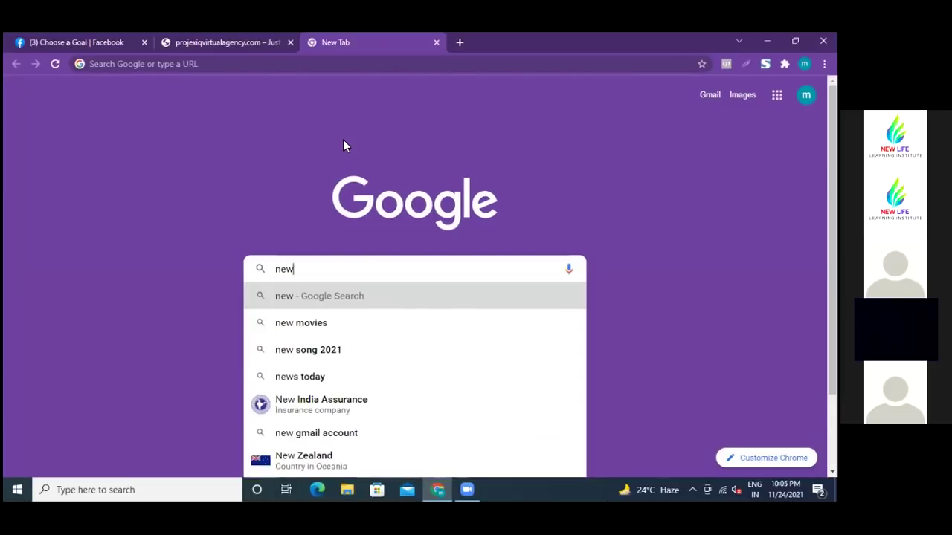
pyautogui.write('l')
pyautogui.press('BackSpace')
pyautogui.press('BackSpace')
pyautogui.press('BackSpace')
pyautogui.press('BackSpace')
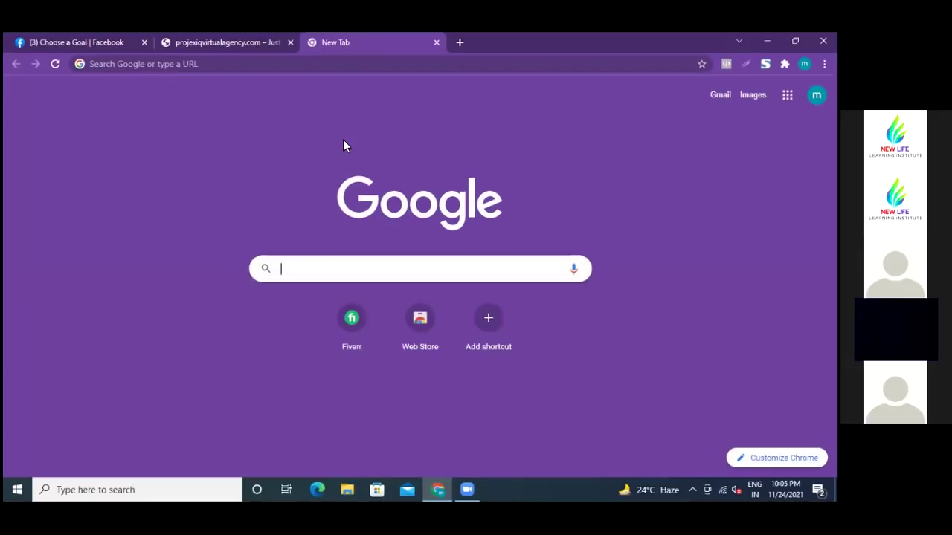
pyautogui.write('new')
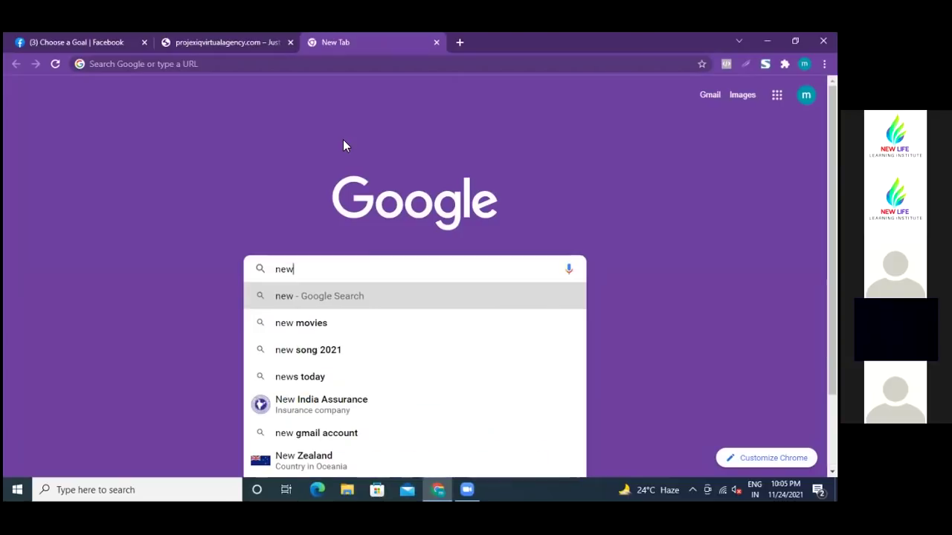
pyautogui.write('lifel')
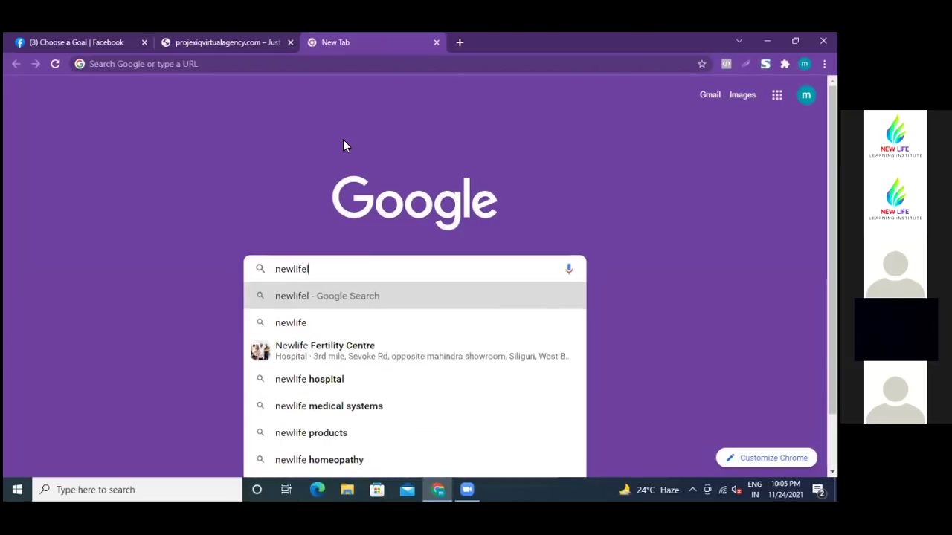
pyautogui.write('earning')
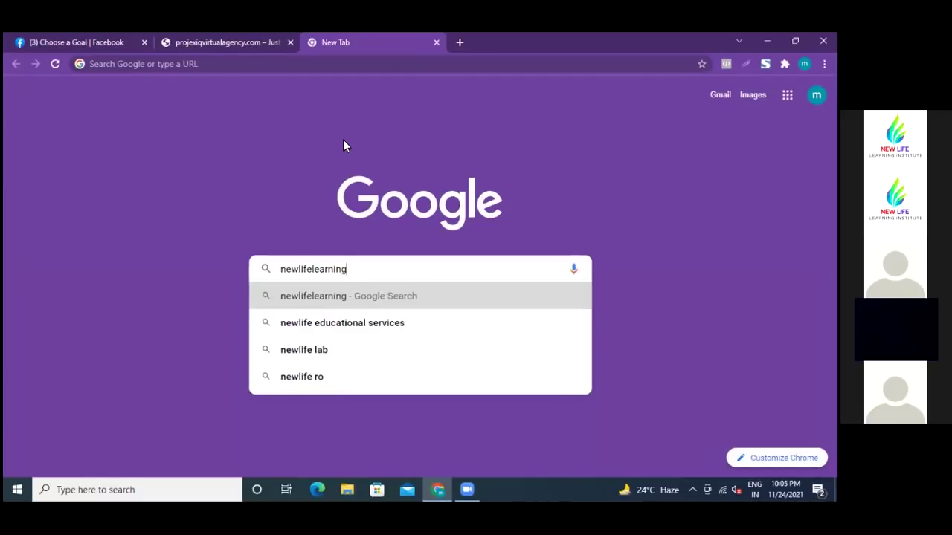
pyautogui.write('instit')
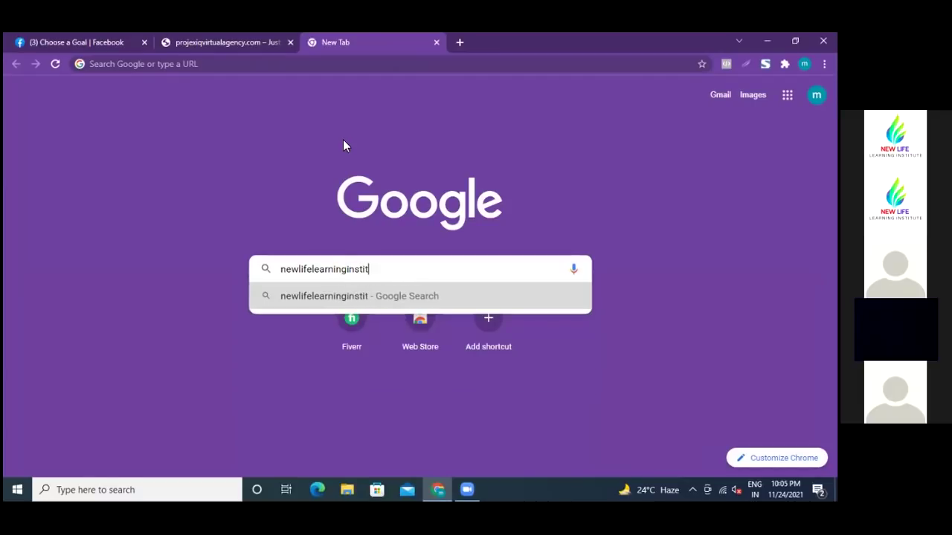
pyautogui.write('ute.com')
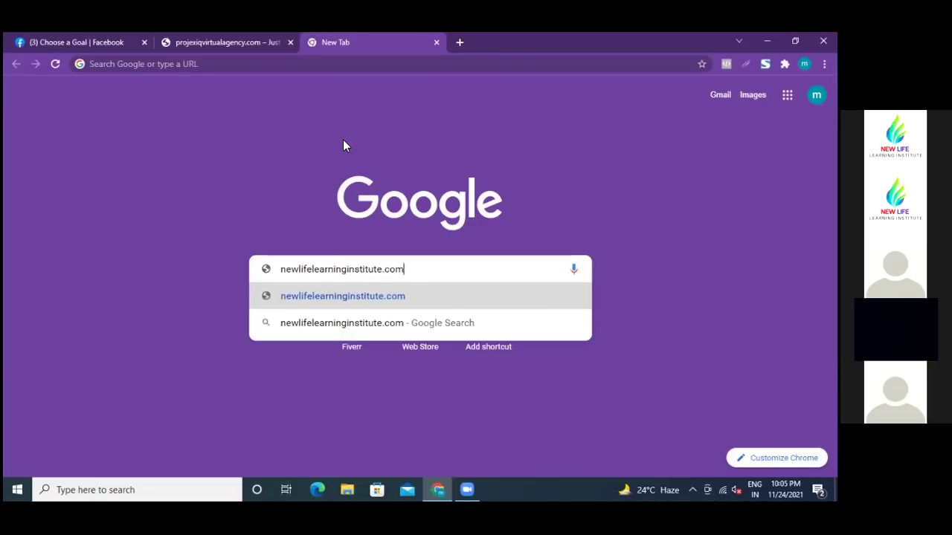
pyautogui.click(314, 294)
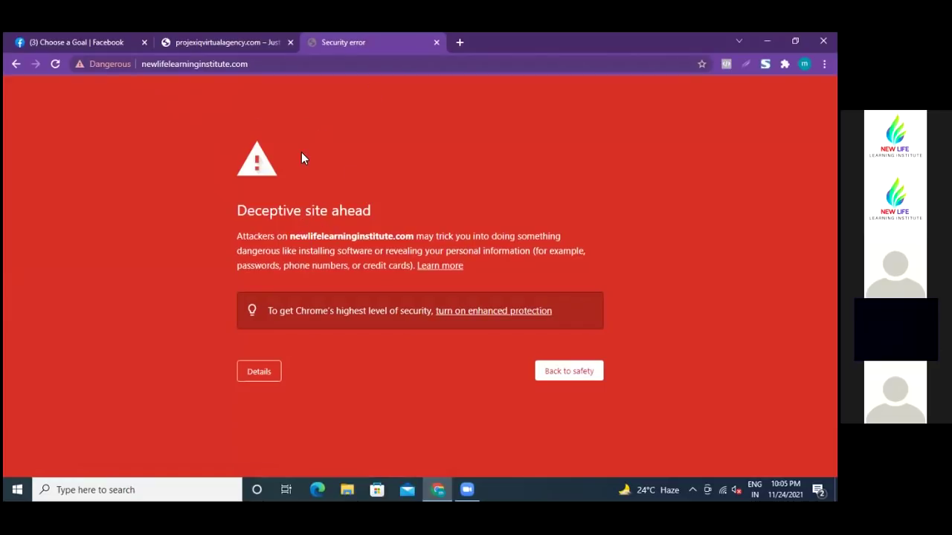
# - Leave the deceptive-site warning and load newlifelearninginstitutebd.com instead
pyautogui.click(16, 64)
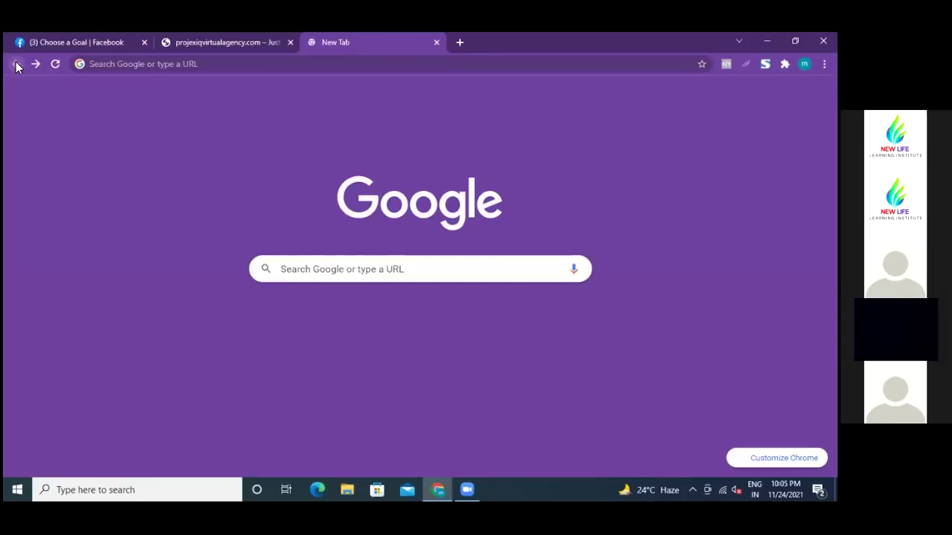
pyautogui.click(350, 270)
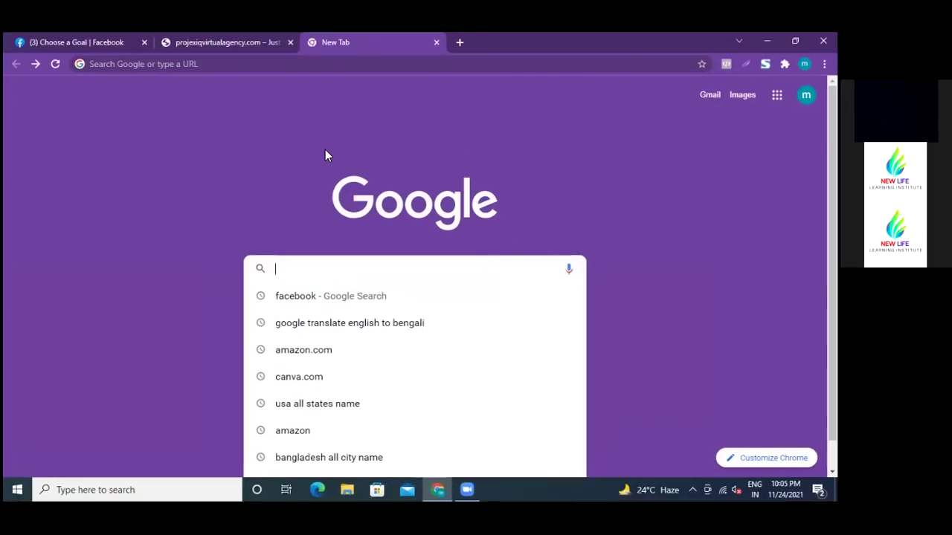
pyautogui.write('nw')
pyautogui.press('BackSpace')
pyautogui.write('ew')
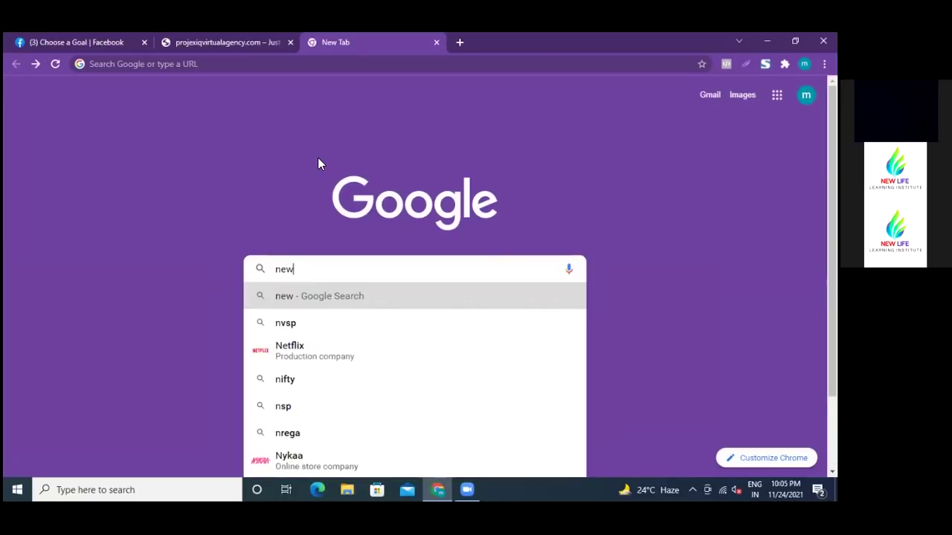
pyautogui.write('life')
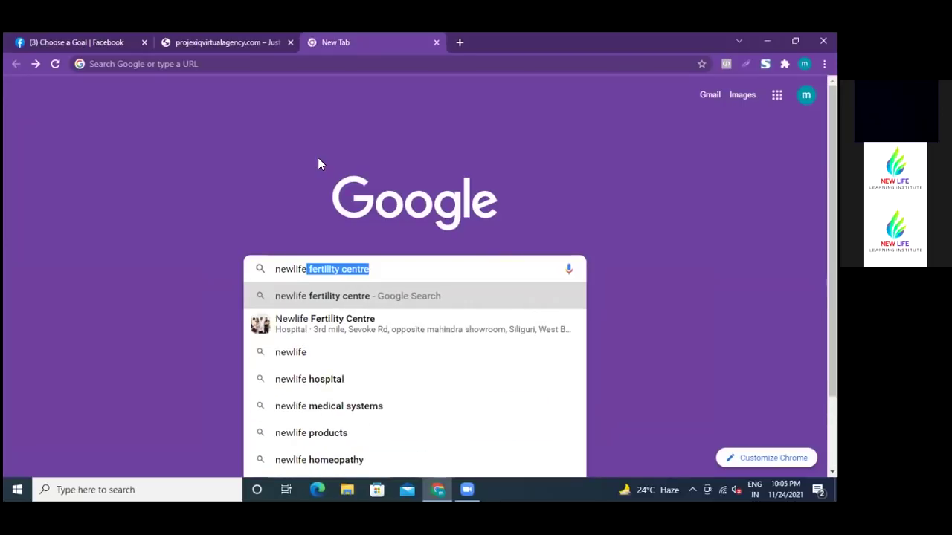
pyautogui.write('learning')
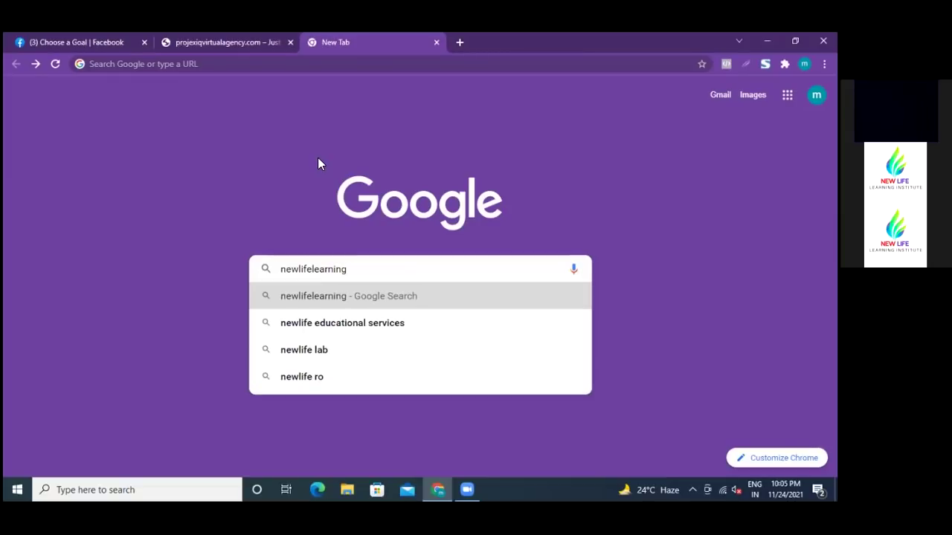
pyautogui.write('in')
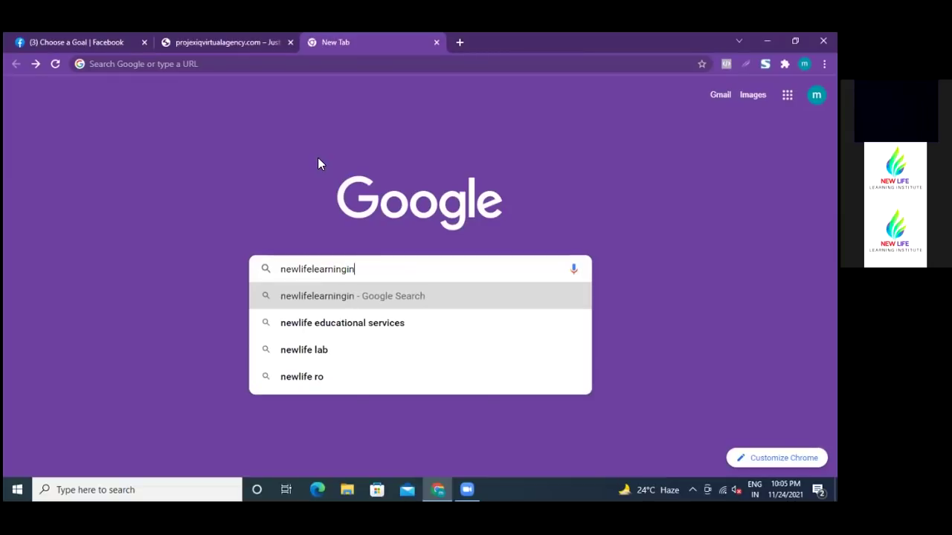
pyautogui.write('sti')
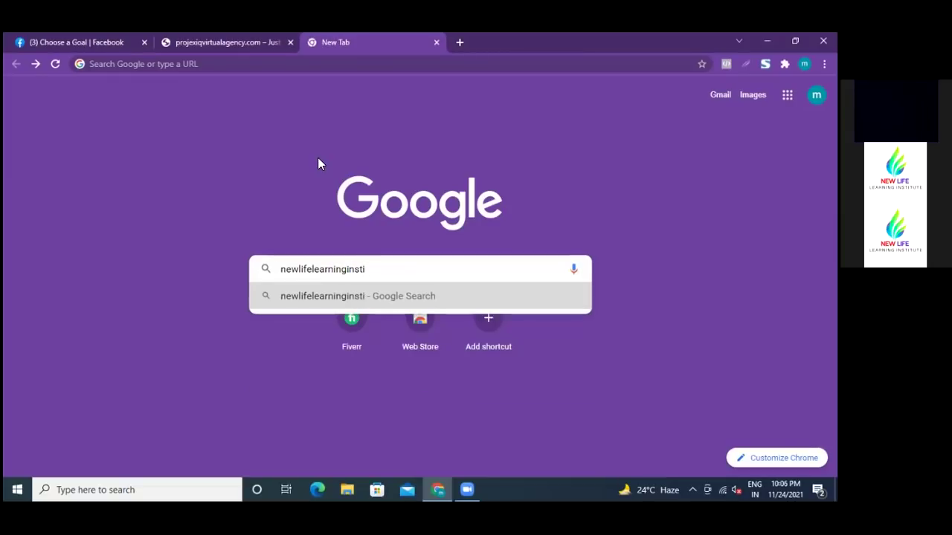
pyautogui.write('tue')
pyautogui.press('BackSpace')
pyautogui.write('te')
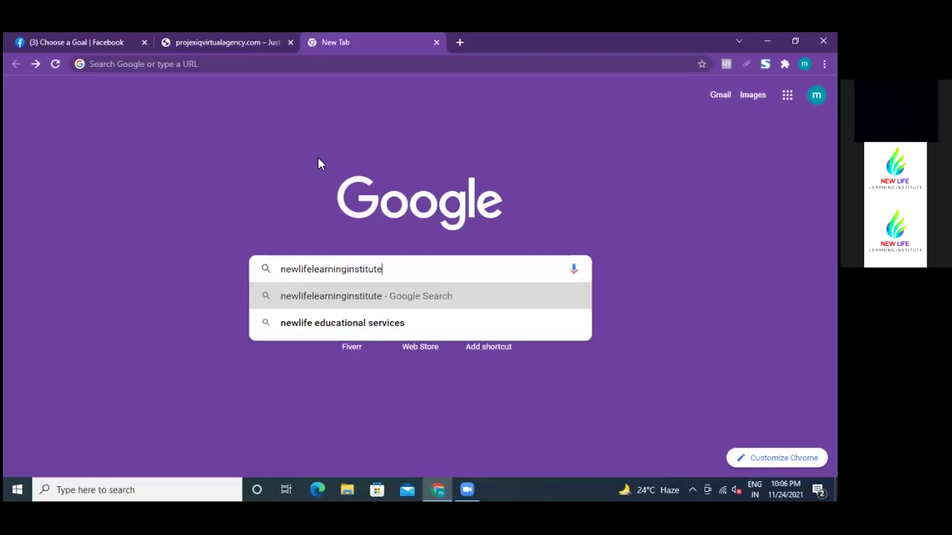
pyautogui.write('bd.com')
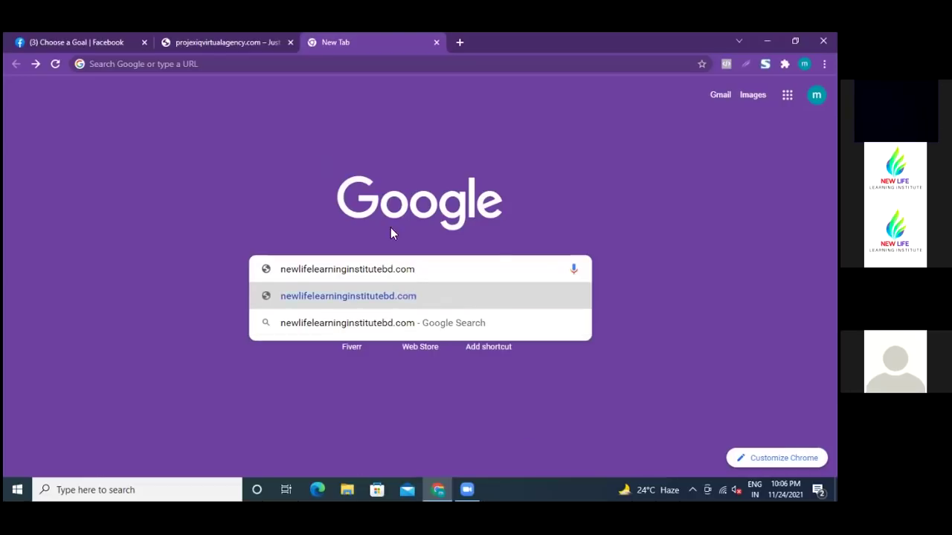
pyautogui.click(387, 295)
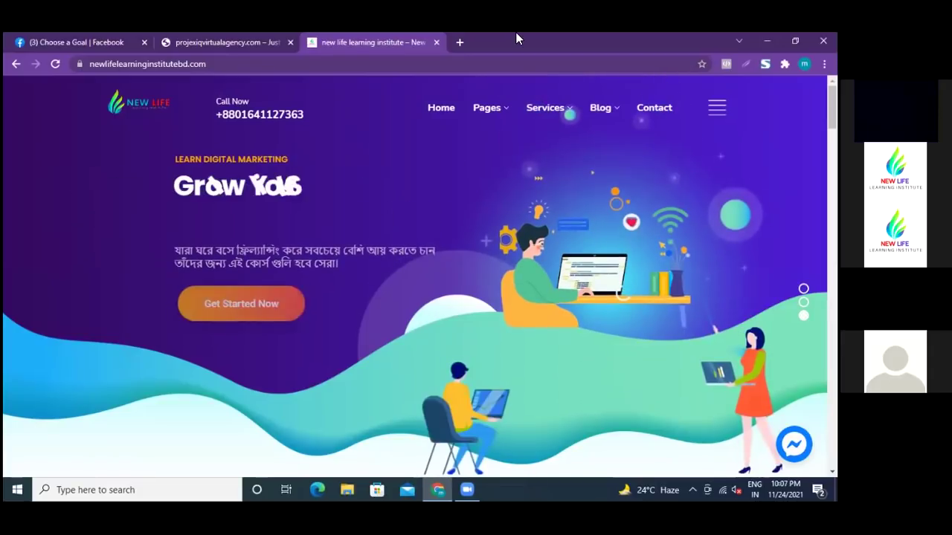
pyautogui.moveTo(505, 113)
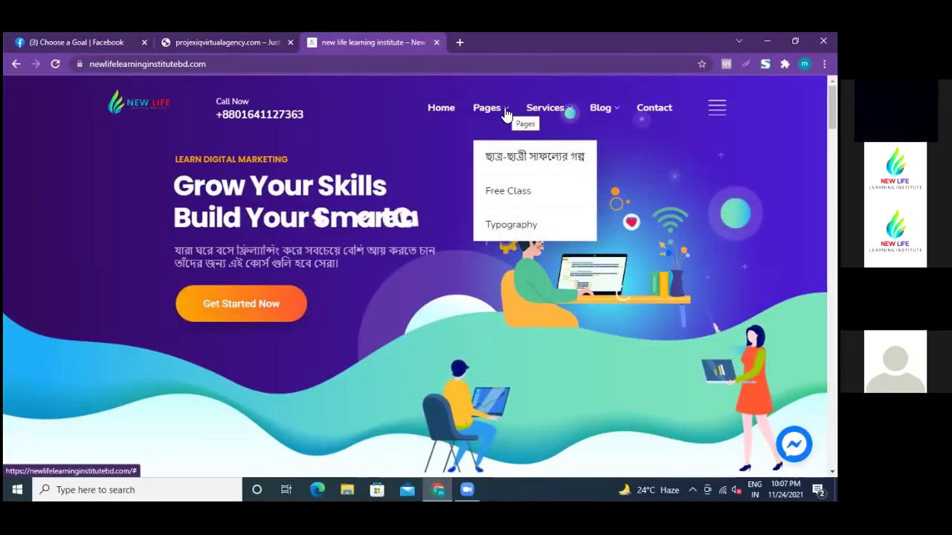
pyautogui.moveTo(569, 113)
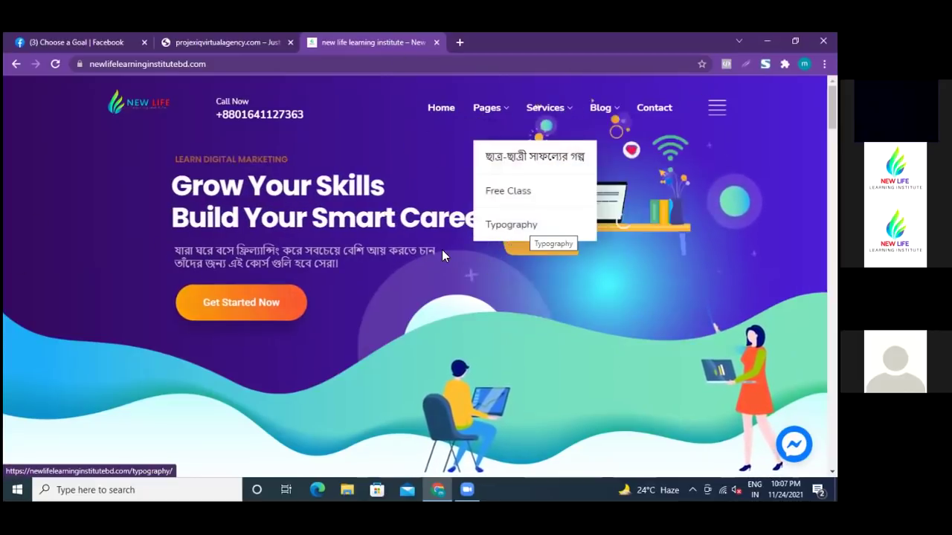
pyautogui.scroll(-2, 442, 250)
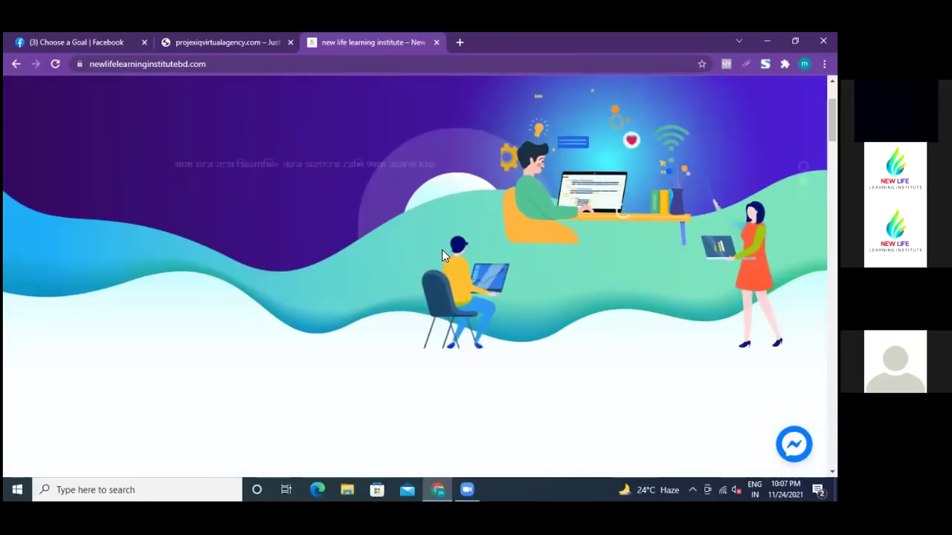
pyautogui.scroll(-2, 441, 250)
pyautogui.scroll(-3, 441, 252)
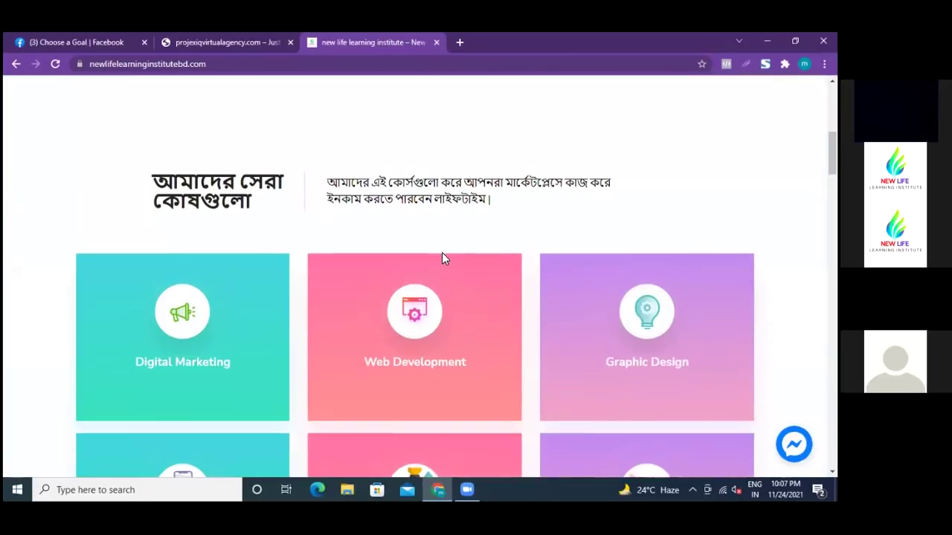
pyautogui.scroll(-3, 442, 252)
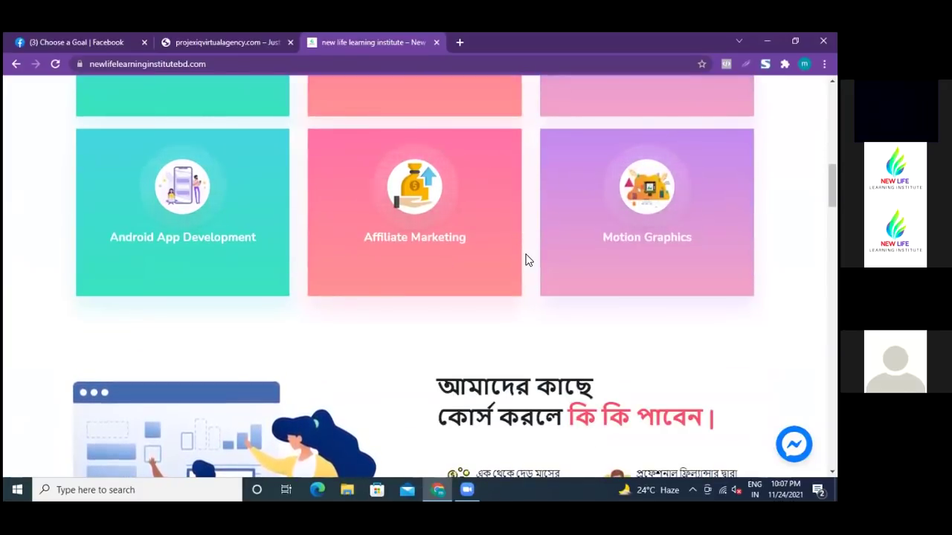
pyautogui.scroll(1, 525, 259)
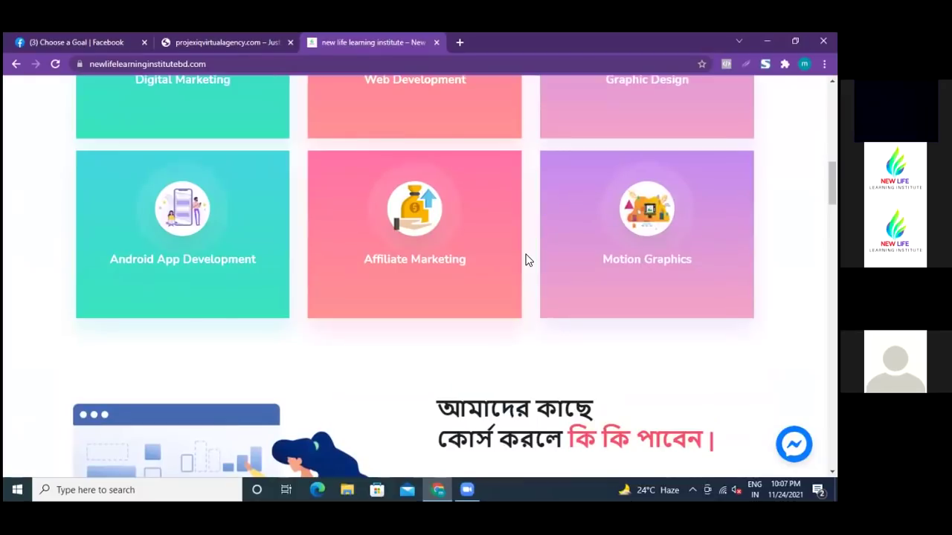
pyautogui.scroll(1, 526, 259)
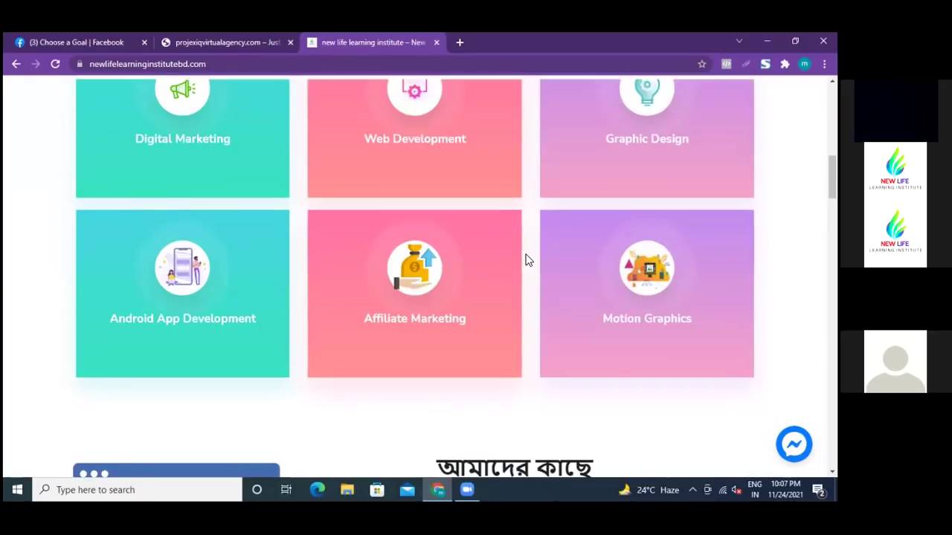
pyautogui.scroll(5, 527, 261)
pyautogui.scroll(3, 526, 262)
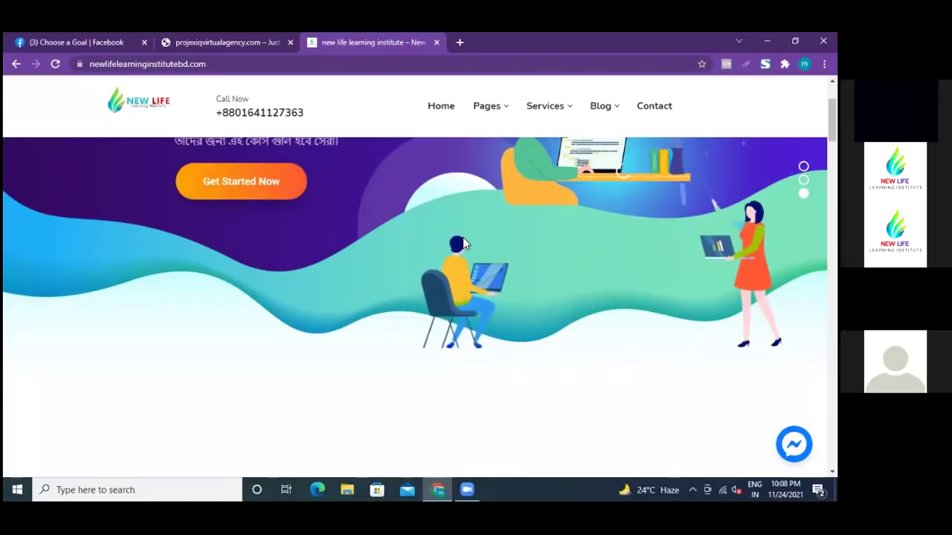
pyautogui.scroll(-2, 463, 238)
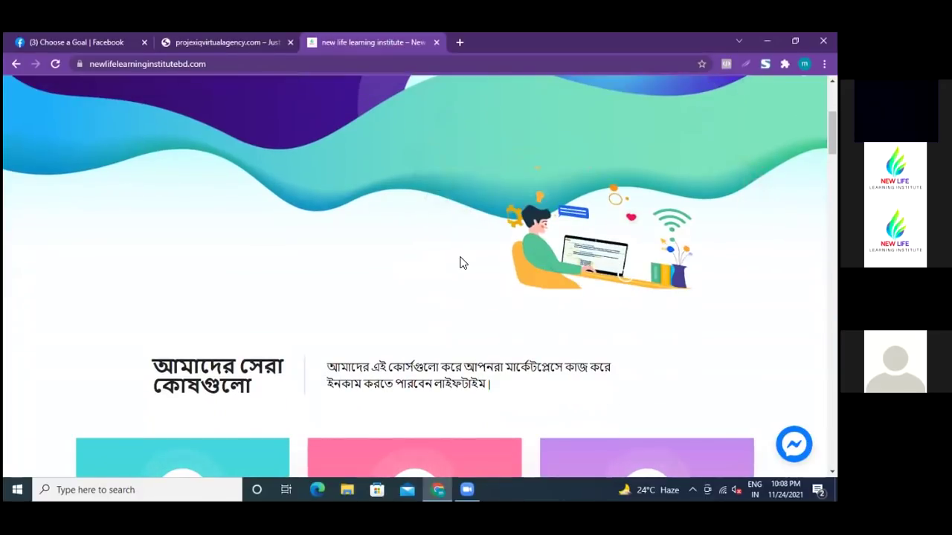
pyautogui.scroll(2, 459, 263)
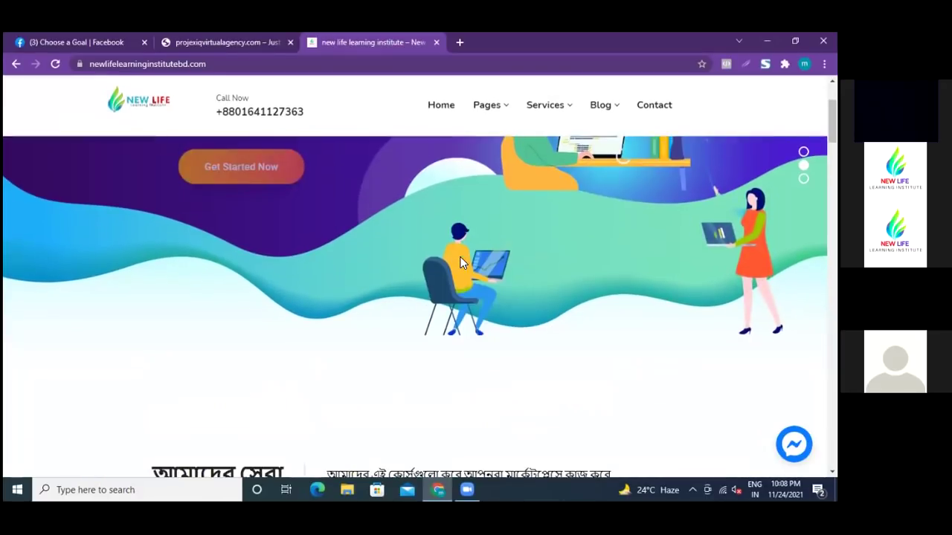
pyautogui.scroll(-4, 459, 262)
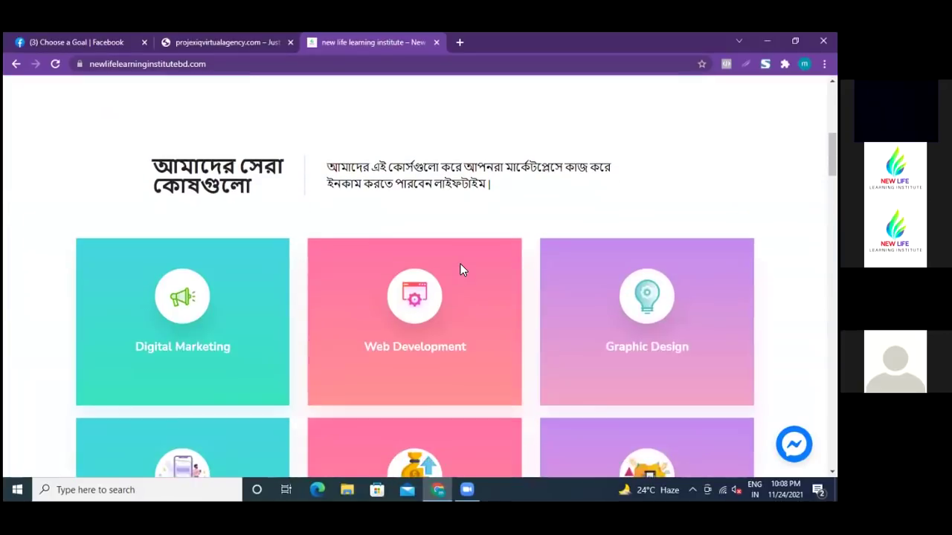
pyautogui.scroll(-2, 460, 269)
pyautogui.scroll(-1, 459, 269)
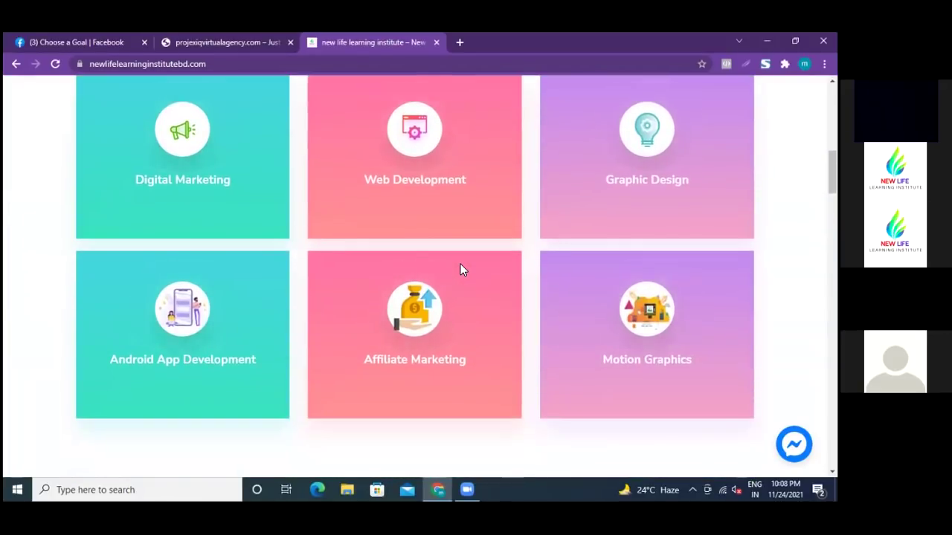
pyautogui.scroll(-1, 529, 257)
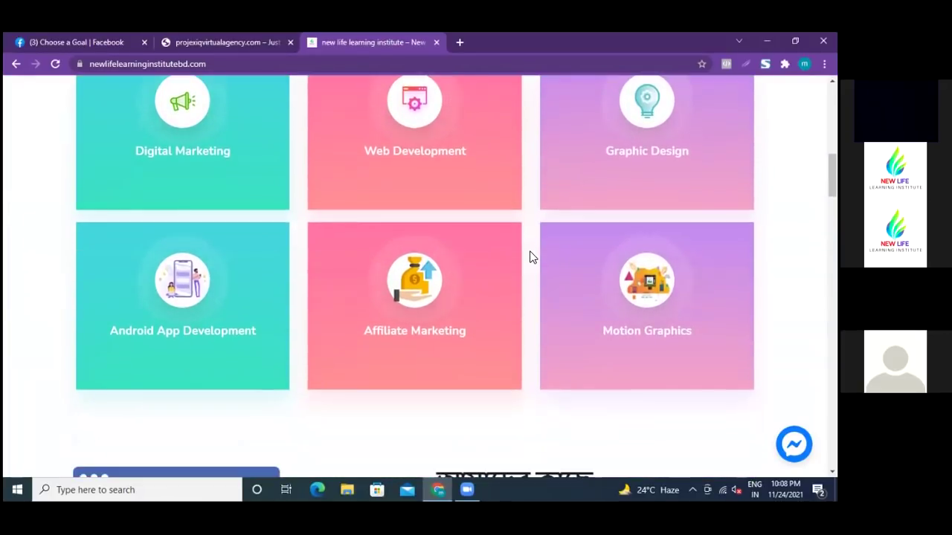
pyautogui.scroll(-2, 533, 253)
pyautogui.scroll(-1, 532, 253)
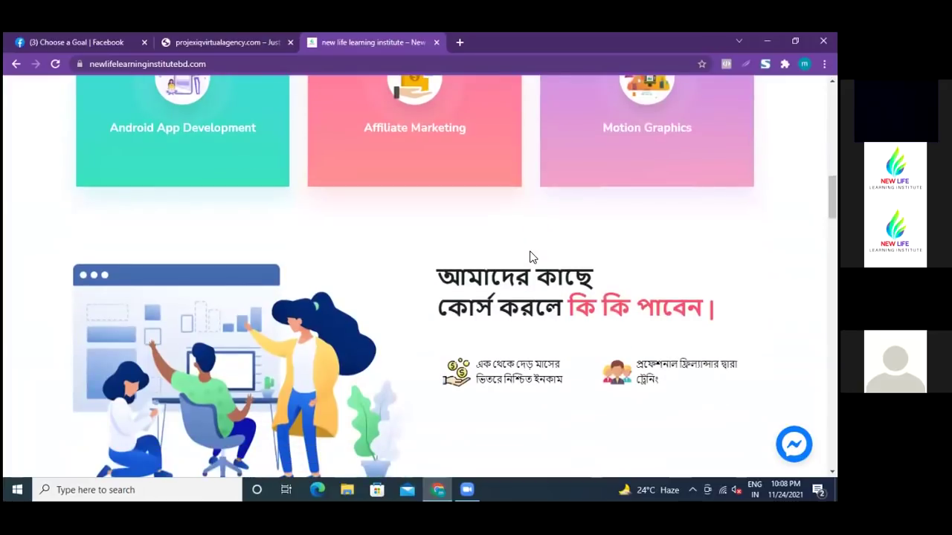
pyautogui.scroll(-2, 533, 256)
pyautogui.scroll(-2, 532, 257)
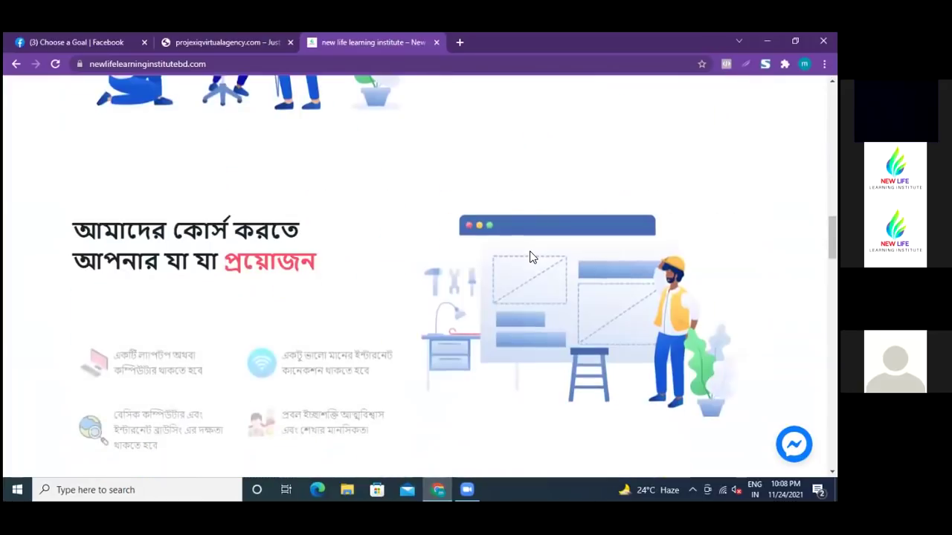
pyautogui.scroll(-2, 533, 258)
pyautogui.scroll(-1, 532, 258)
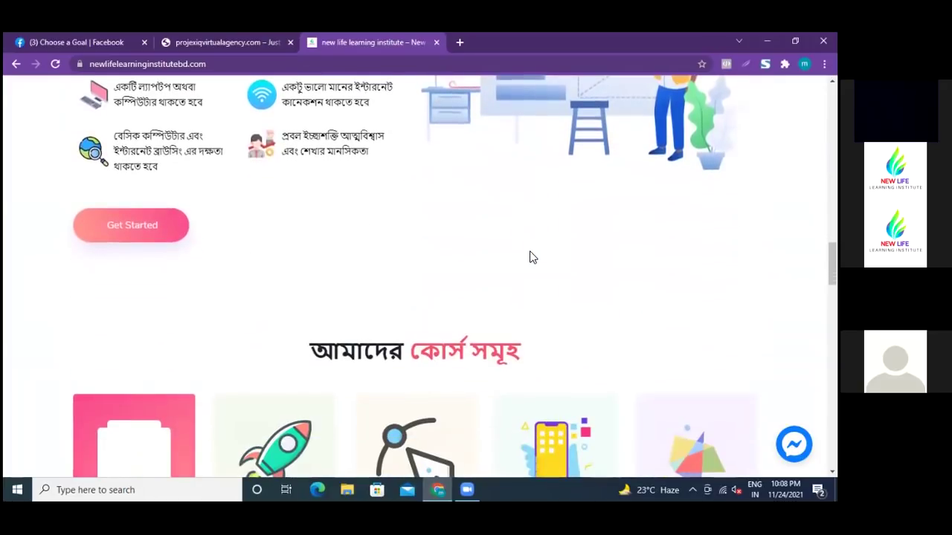
pyautogui.scroll(-1, 532, 258)
pyautogui.scroll(-2, 533, 257)
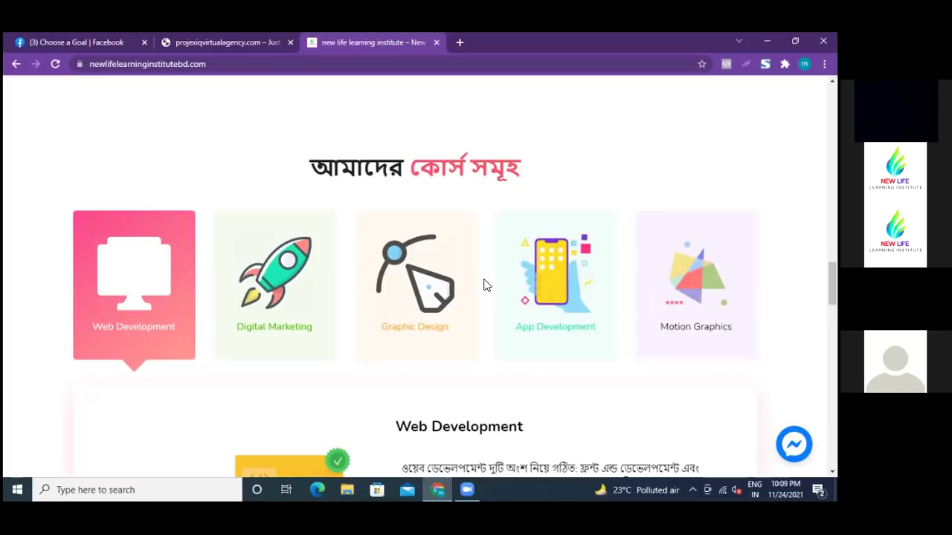
pyautogui.scroll(-2, 484, 297)
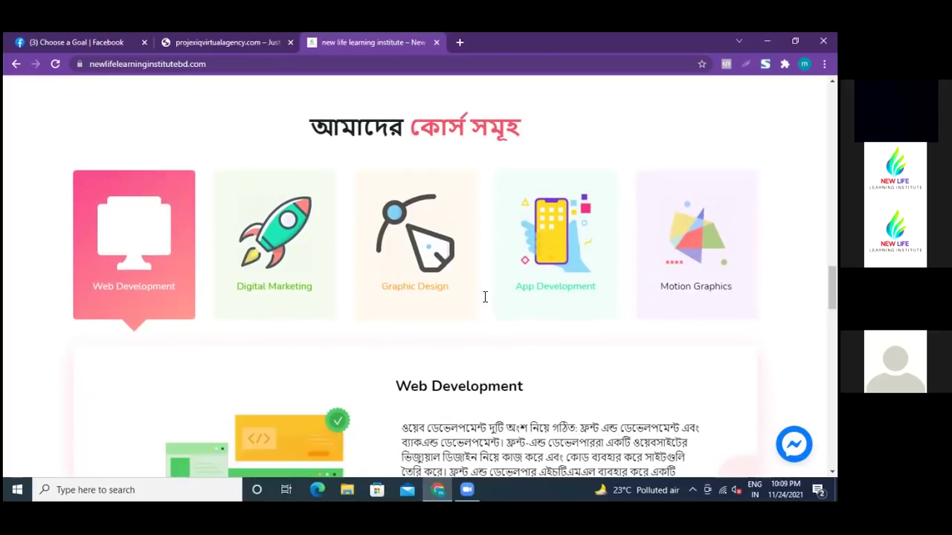
pyautogui.scroll(-1, 479, 318)
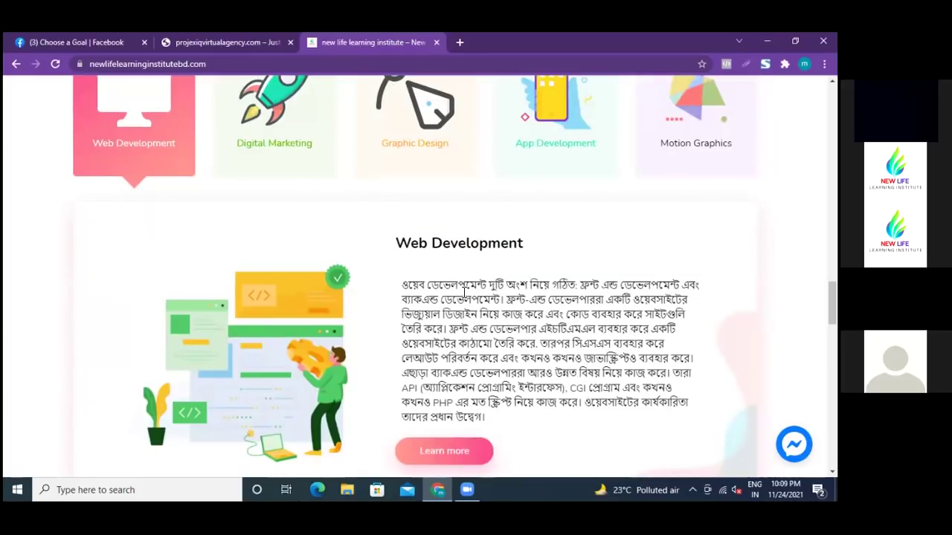
pyautogui.scroll(3, 465, 292)
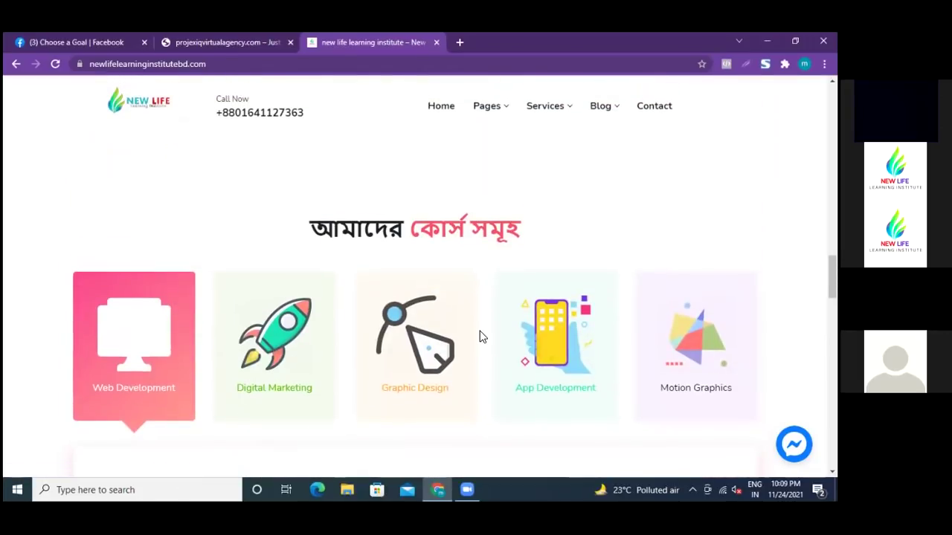
pyautogui.scroll(1, 480, 336)
pyautogui.scroll(1, 479, 336)
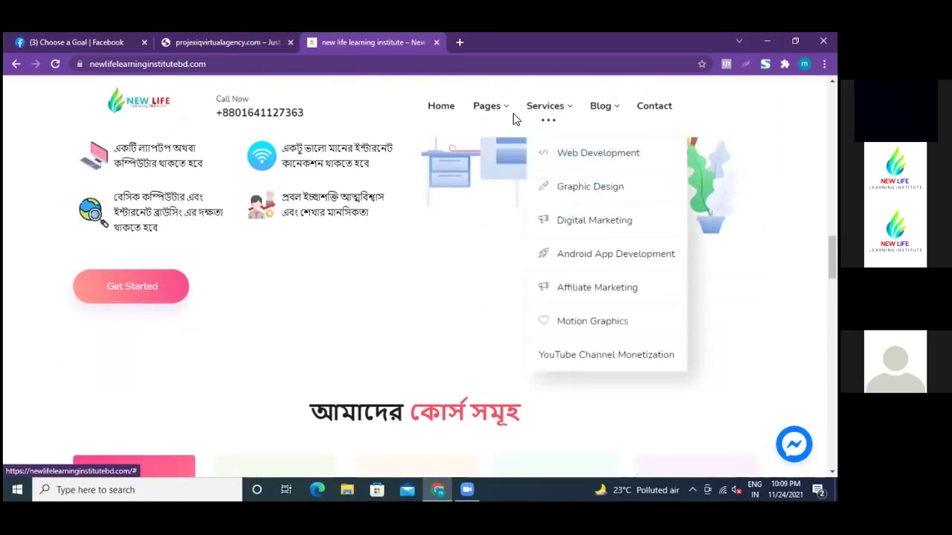
pyautogui.moveTo(508, 113)
pyautogui.moveTo(571, 112)
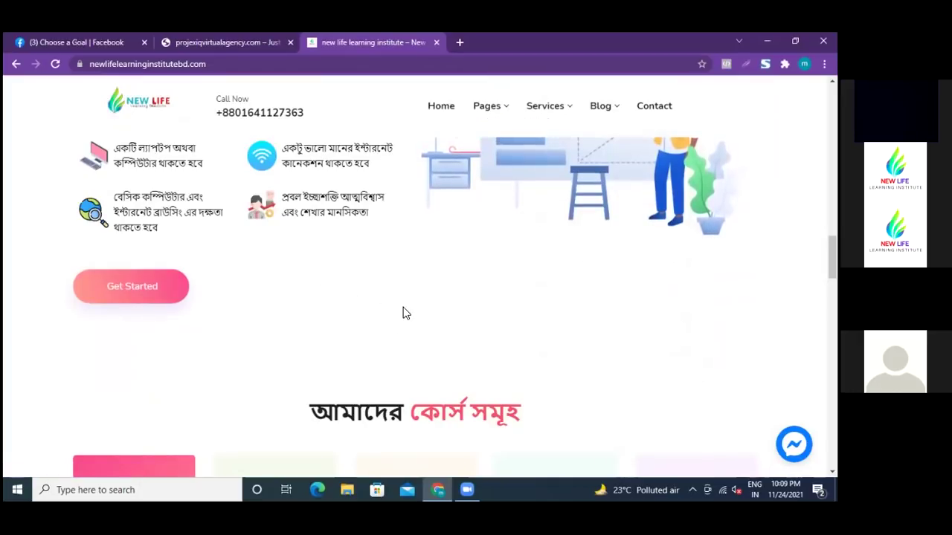
pyautogui.scroll(-2, 402, 313)
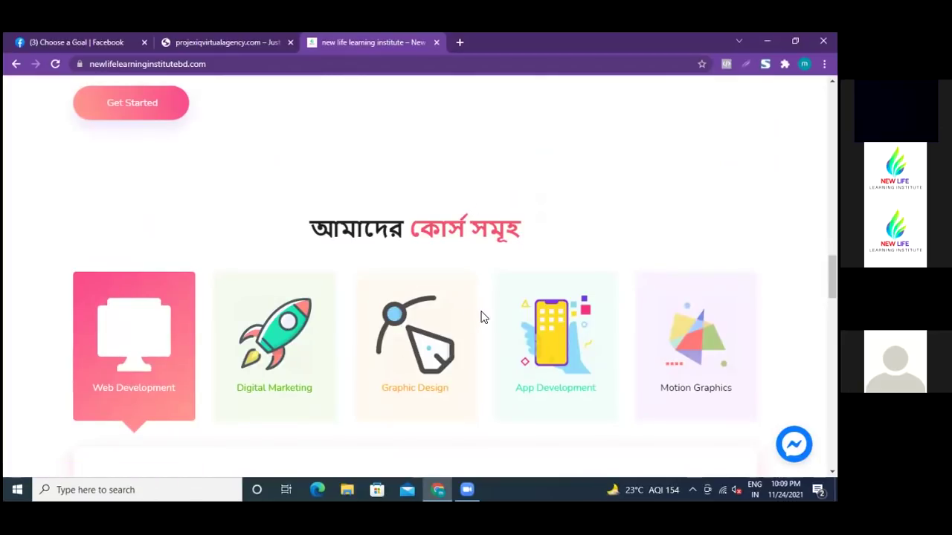
pyautogui.scroll(2, 481, 318)
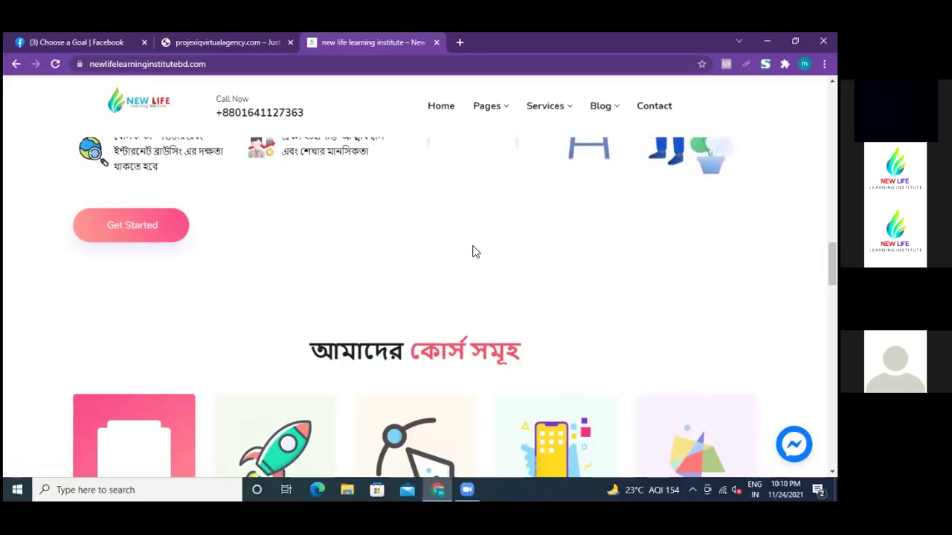
# - Switch to the Organic Store tab, browse the homepage and open the Assorted Coffee product
pyautogui.click(233, 41)
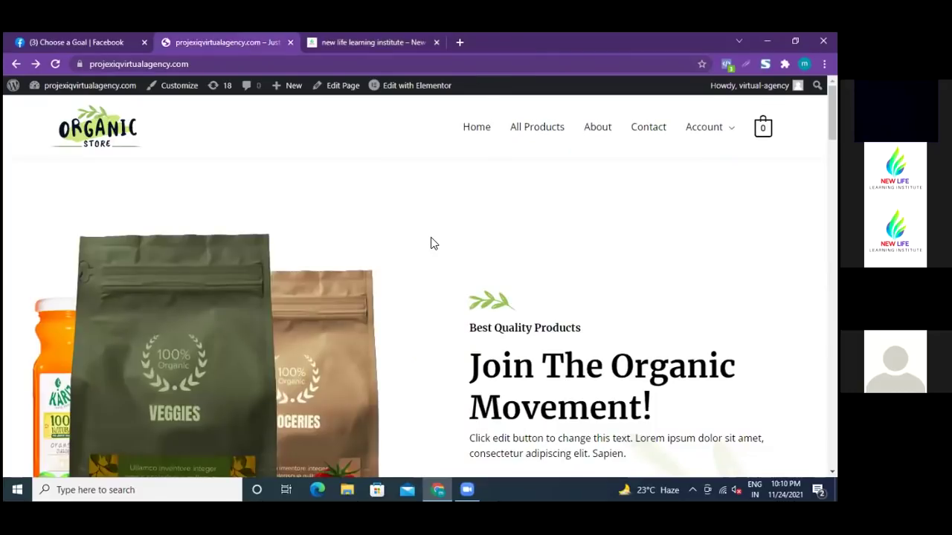
pyautogui.scroll(-2, 433, 243)
pyautogui.scroll(-1, 362, 333)
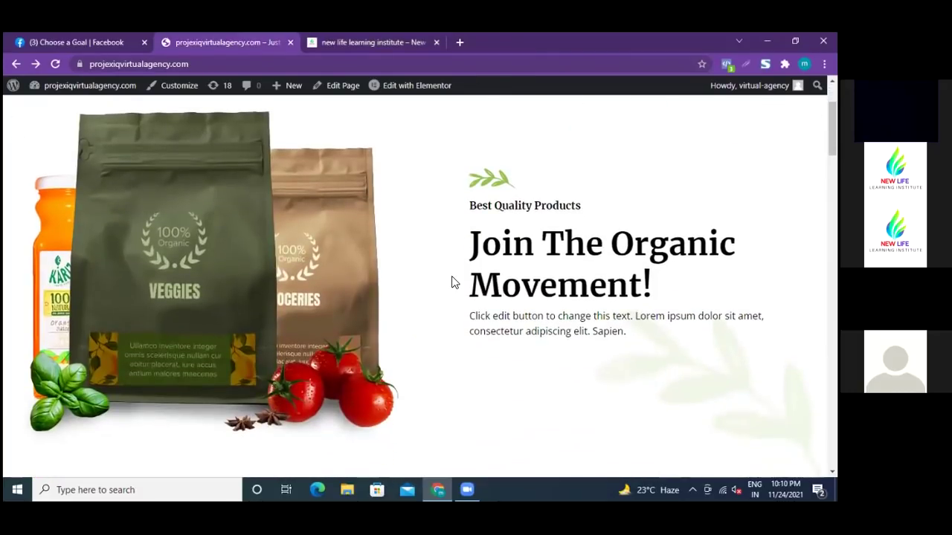
pyautogui.scroll(2, 451, 282)
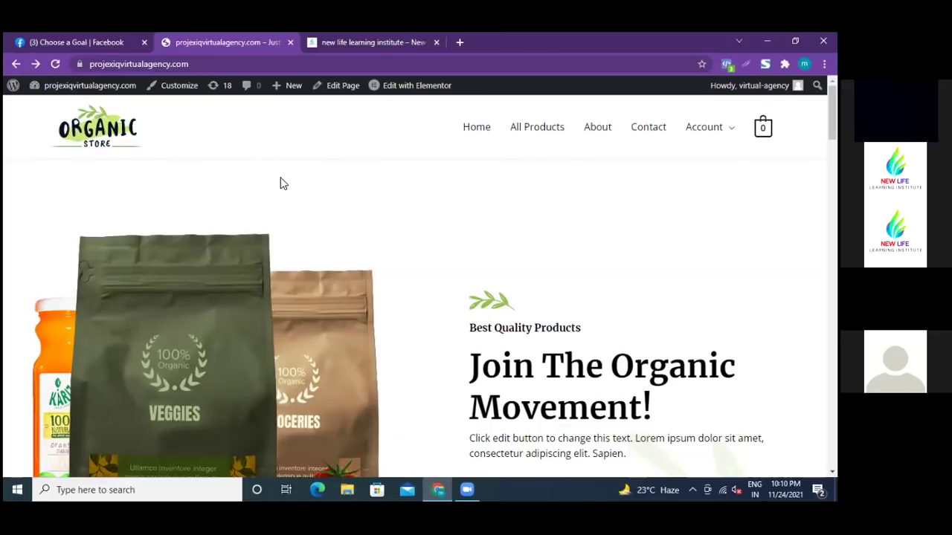
pyautogui.scroll(-3, 283, 182)
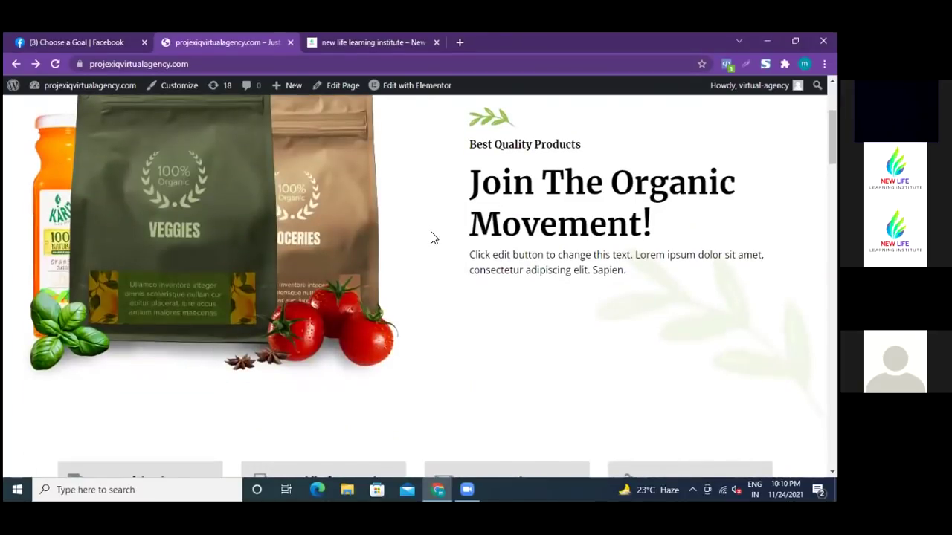
pyautogui.scroll(-1, 431, 237)
pyautogui.scroll(-2, 430, 237)
pyautogui.scroll(3, 430, 236)
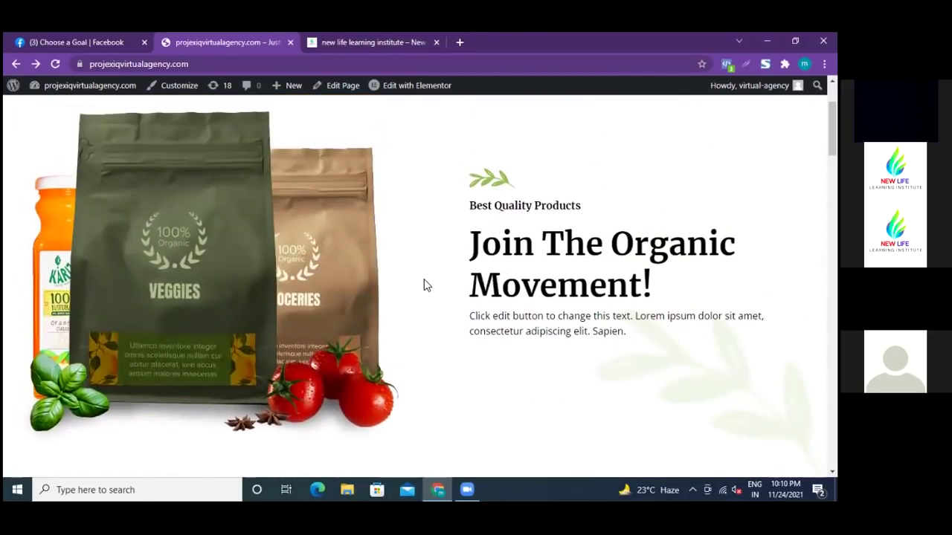
pyautogui.scroll(-4, 424, 282)
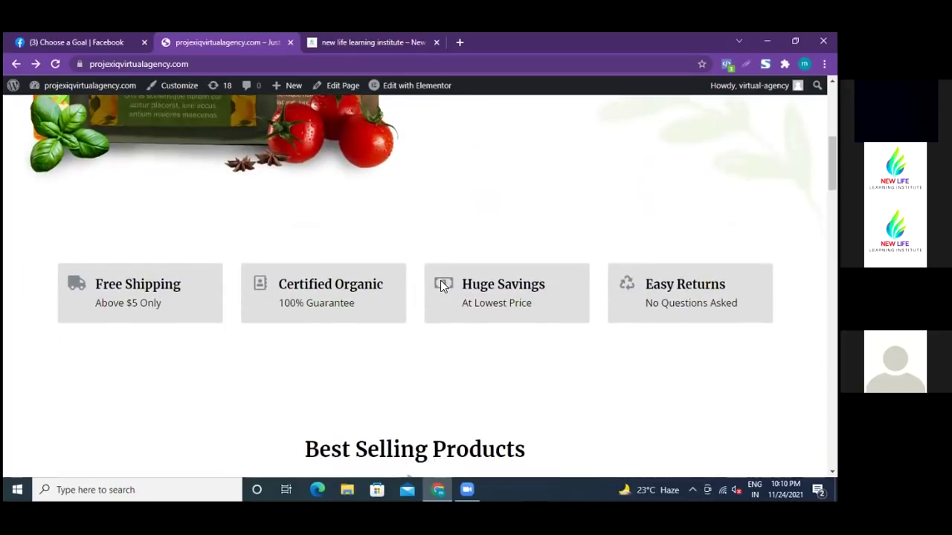
pyautogui.scroll(-6, 441, 287)
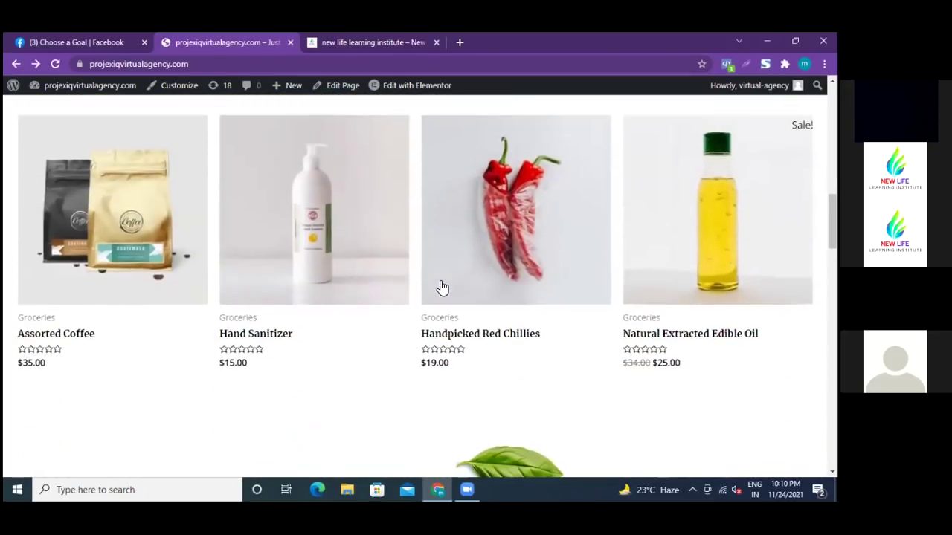
pyautogui.scroll(-5, 441, 287)
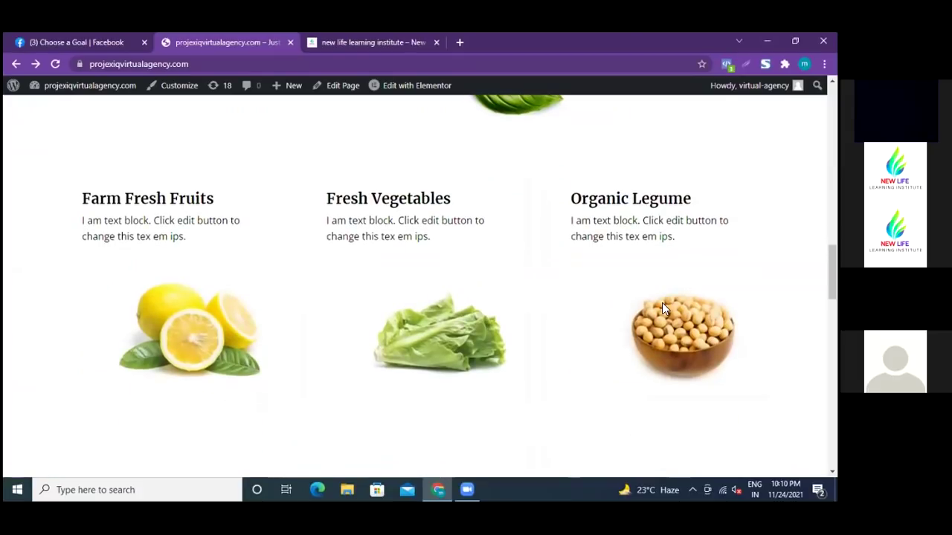
pyautogui.scroll(-3, 662, 305)
pyautogui.scroll(-6, 667, 309)
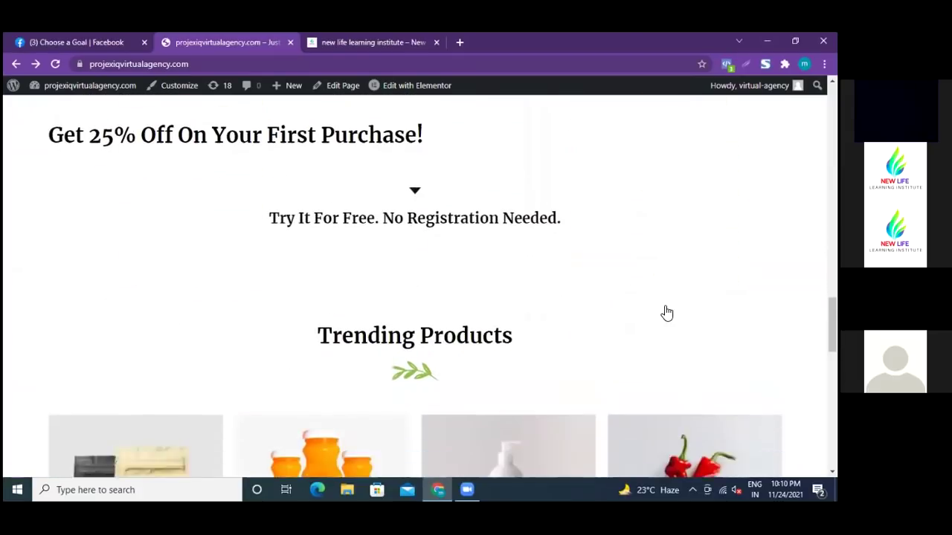
pyautogui.scroll(-3, 623, 328)
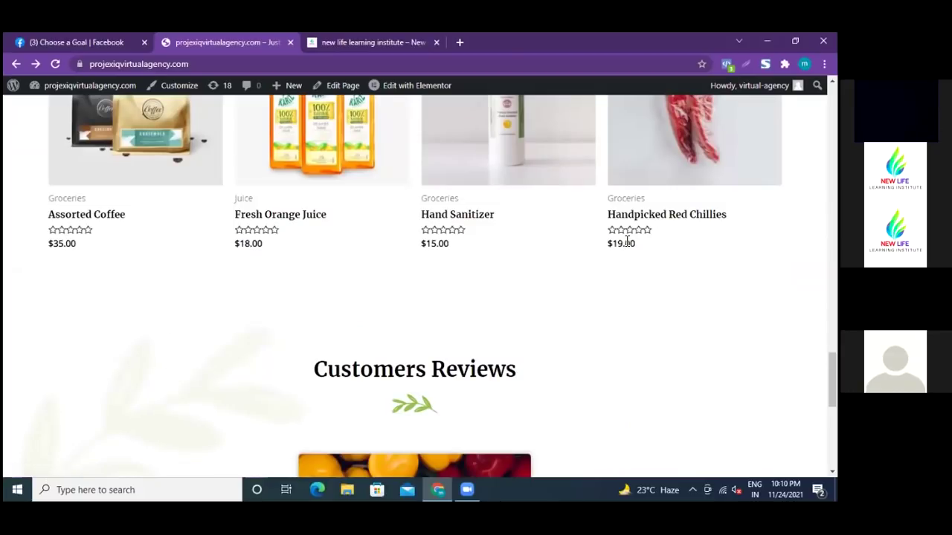
pyautogui.scroll(-1, 588, 348)
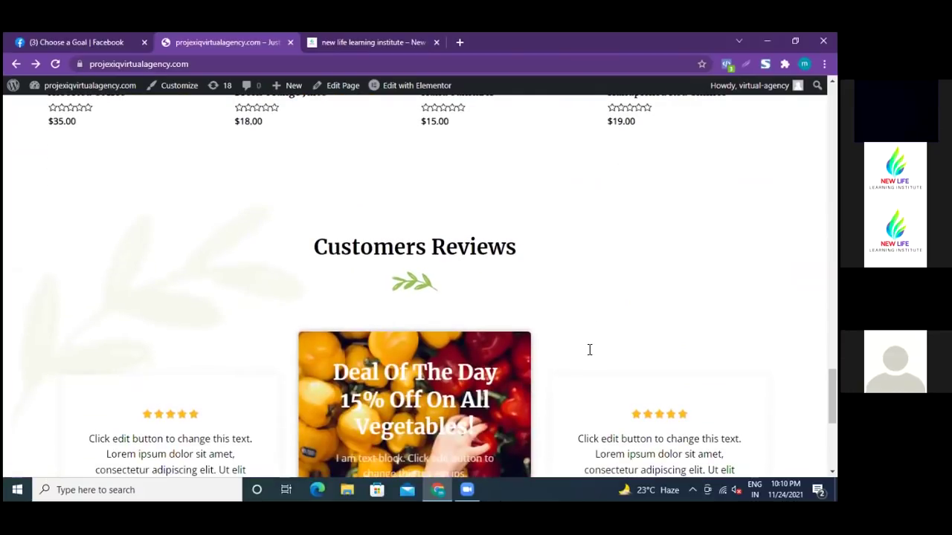
pyautogui.scroll(-4, 588, 350)
pyautogui.scroll(-1, 588, 355)
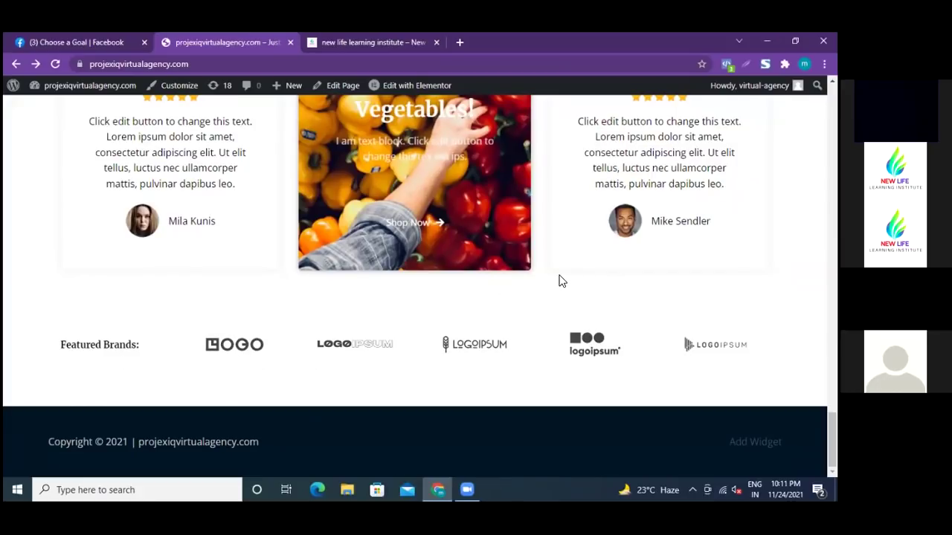
pyautogui.scroll(8, 562, 281)
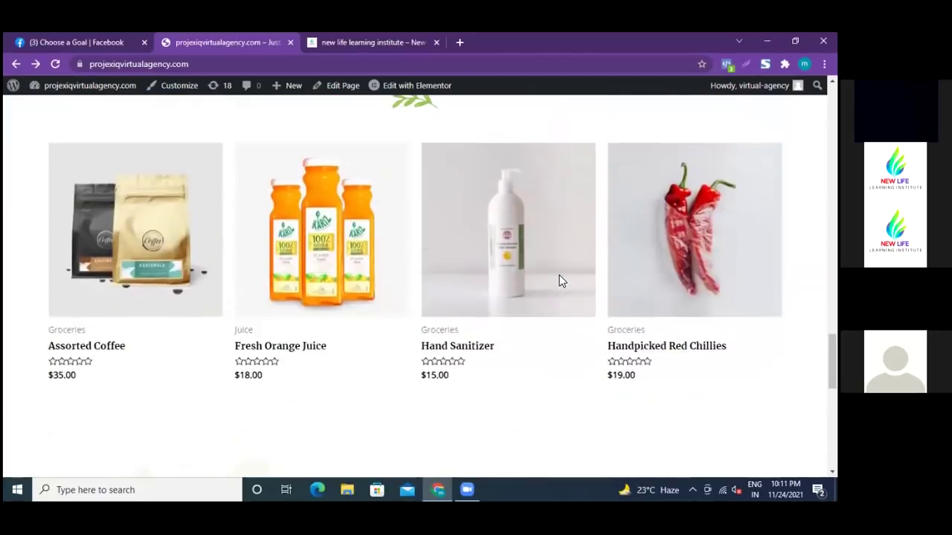
pyautogui.scroll(9, 561, 281)
pyautogui.scroll(4, 561, 281)
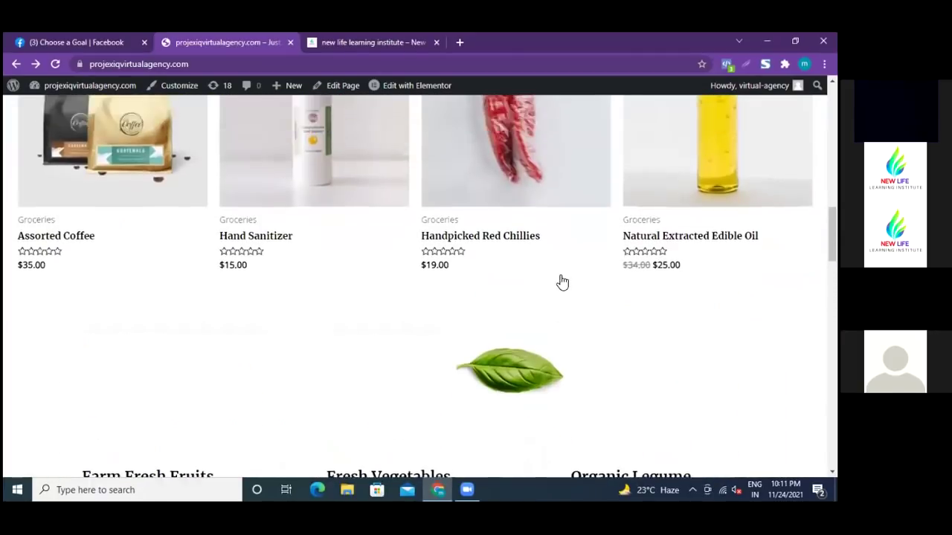
pyautogui.scroll(3, 561, 281)
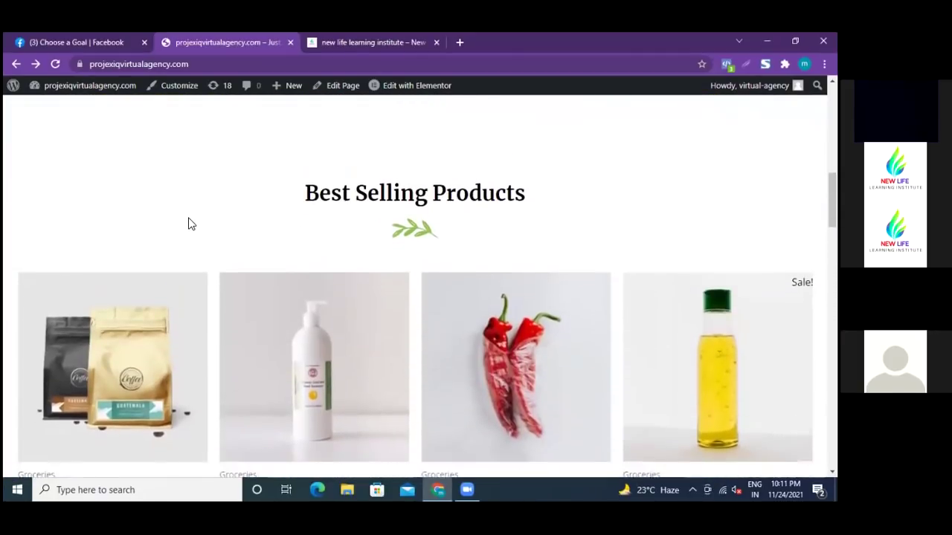
pyautogui.scroll(-3, 188, 223)
pyautogui.click(144, 283)
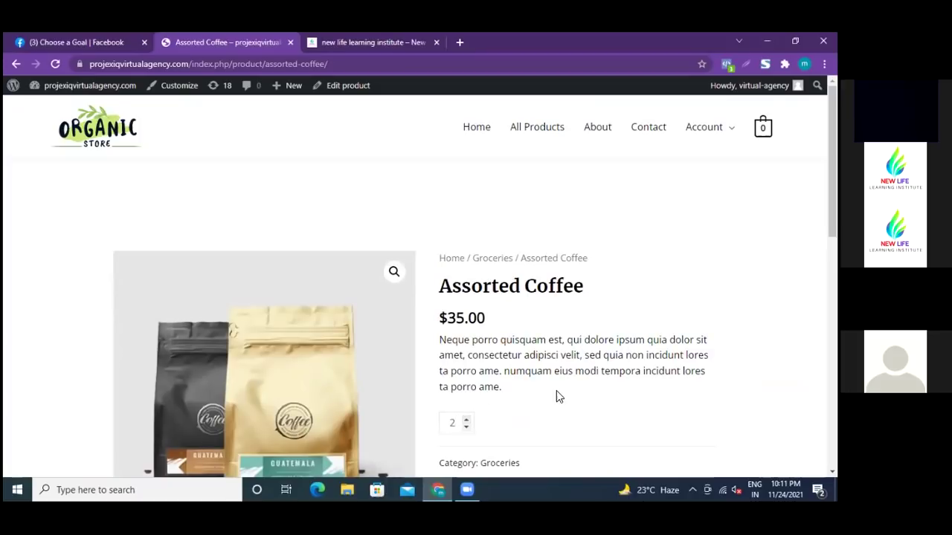
# - Show the Assorted Coffee reviews and look over the $35.00 product page
pyautogui.scroll(-3, 556, 392)
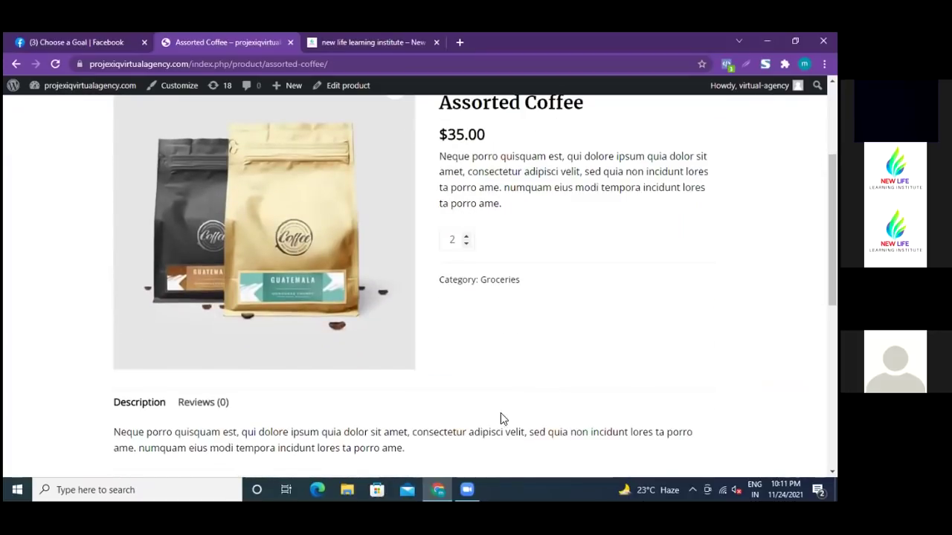
pyautogui.click(197, 403)
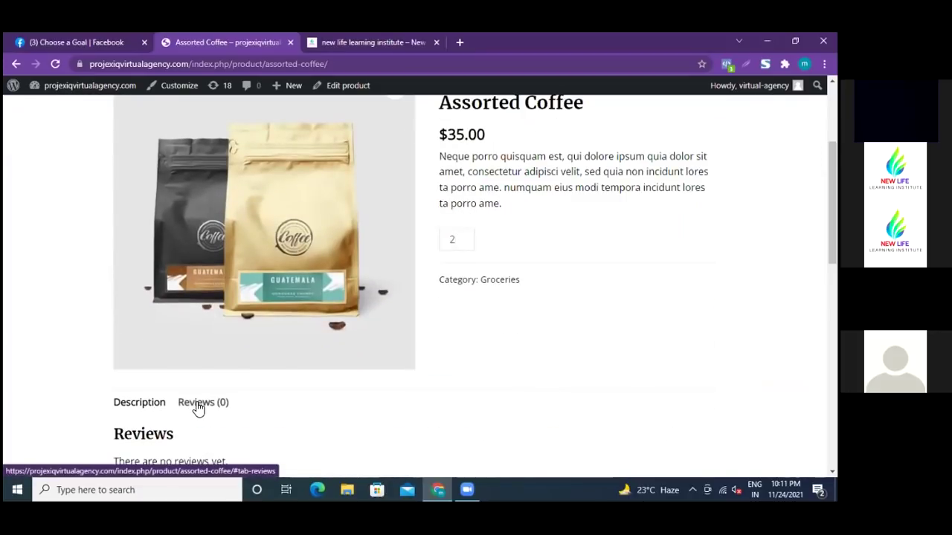
pyautogui.scroll(-4, 486, 394)
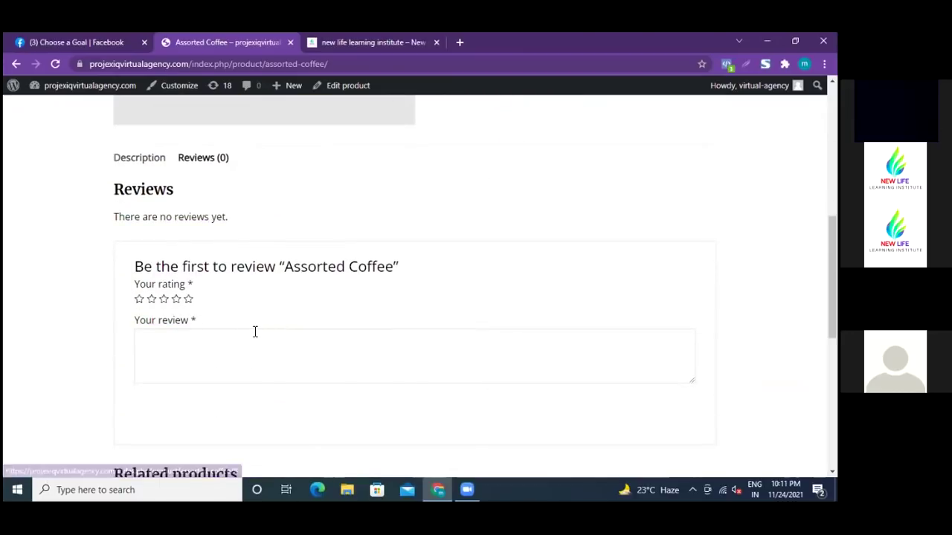
pyautogui.scroll(-3, 255, 331)
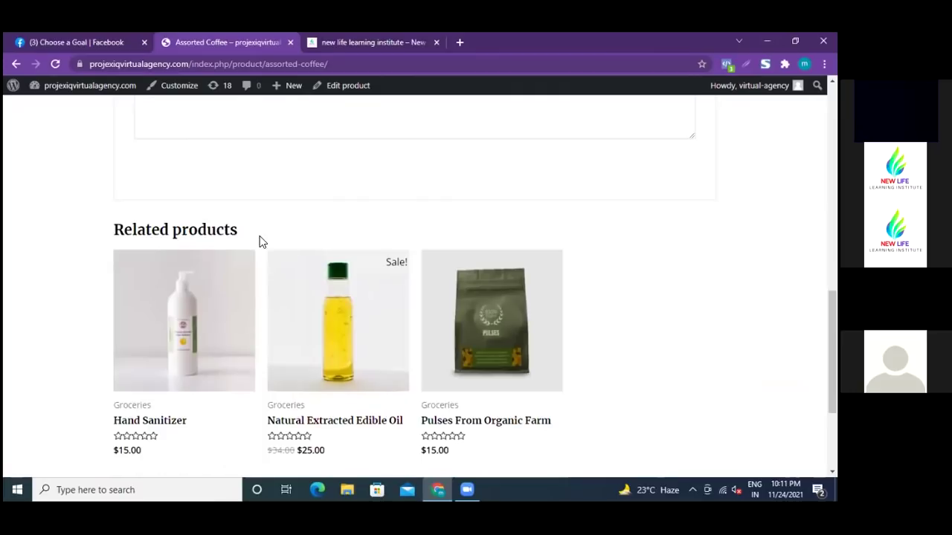
pyautogui.scroll(1, 254, 277)
pyautogui.scroll(2, 260, 273)
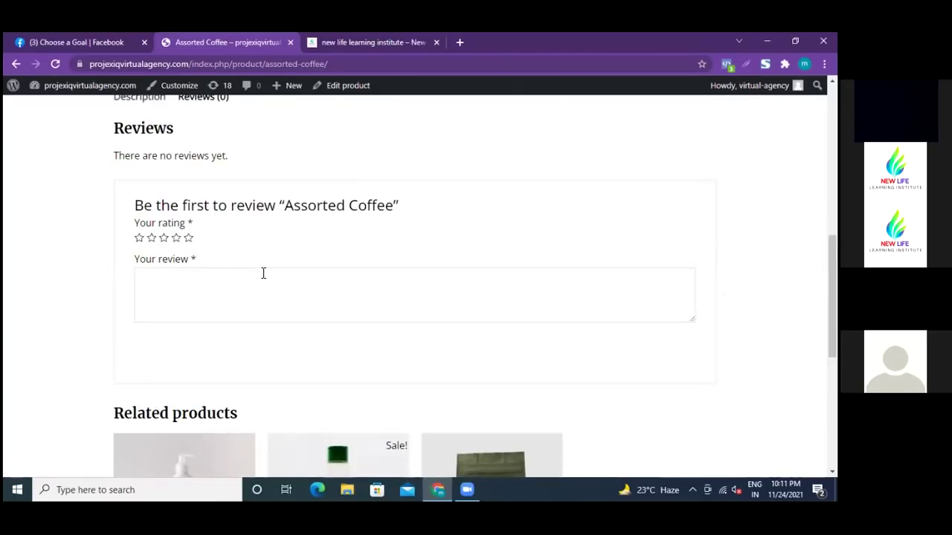
pyautogui.scroll(3, 290, 245)
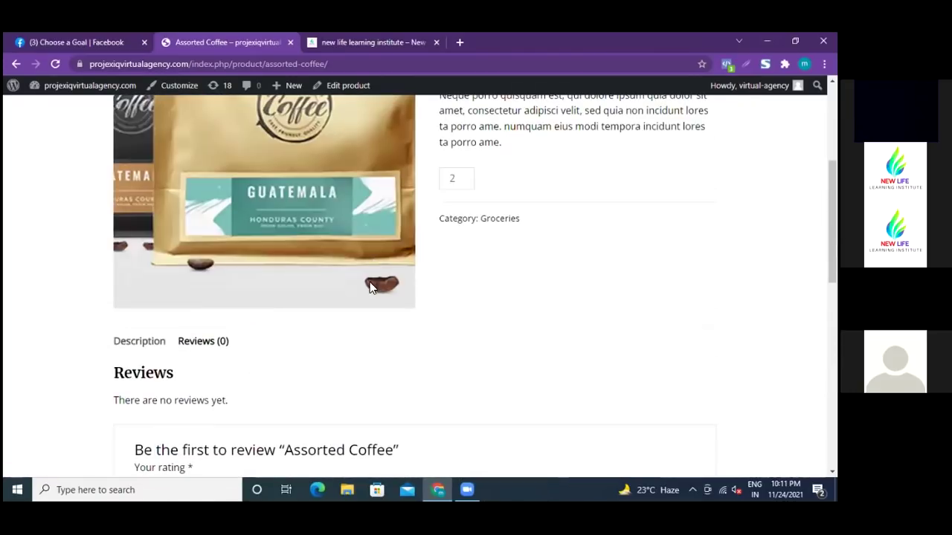
pyautogui.scroll(4, 481, 298)
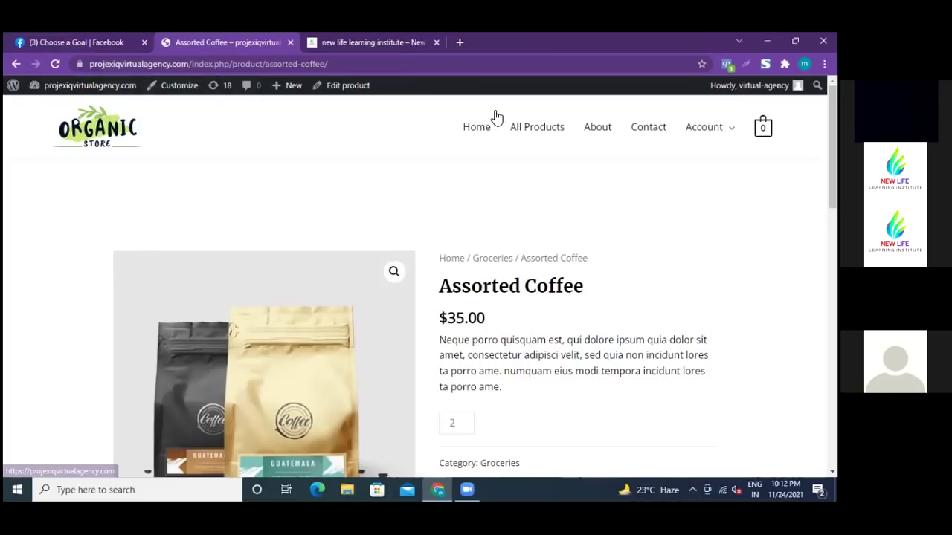
# - Return to the Facebook feed, close the Messenger chat and start a new Ad from the Create menu
pyautogui.click(101, 42)
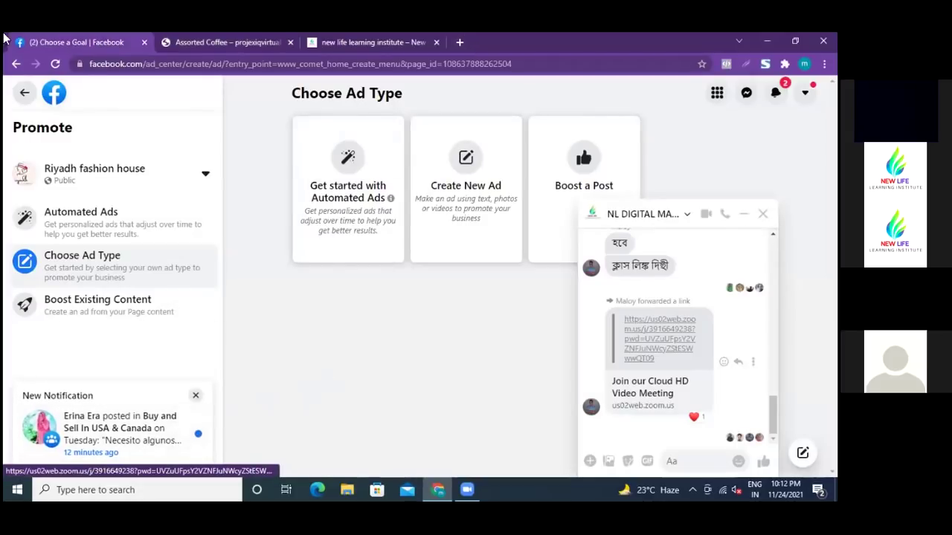
pyautogui.click(17, 65)
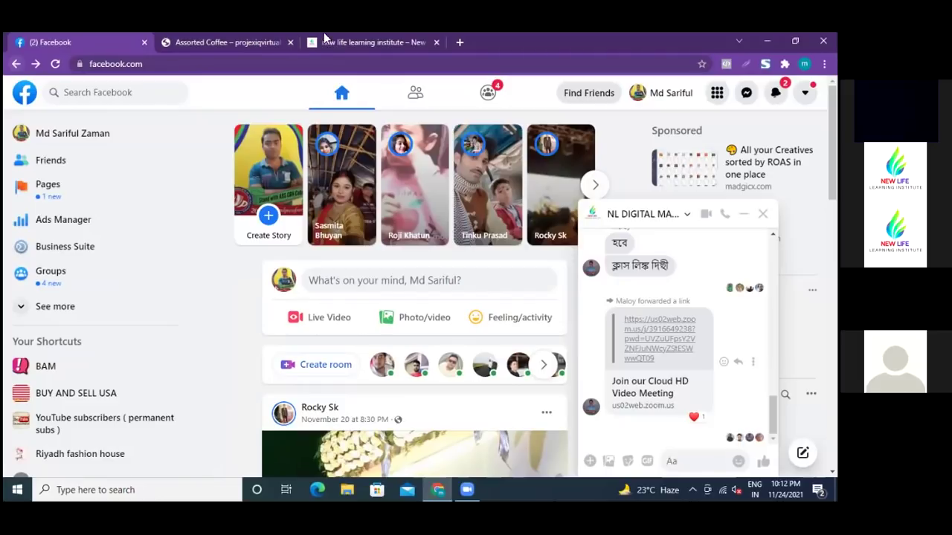
pyautogui.click(762, 213)
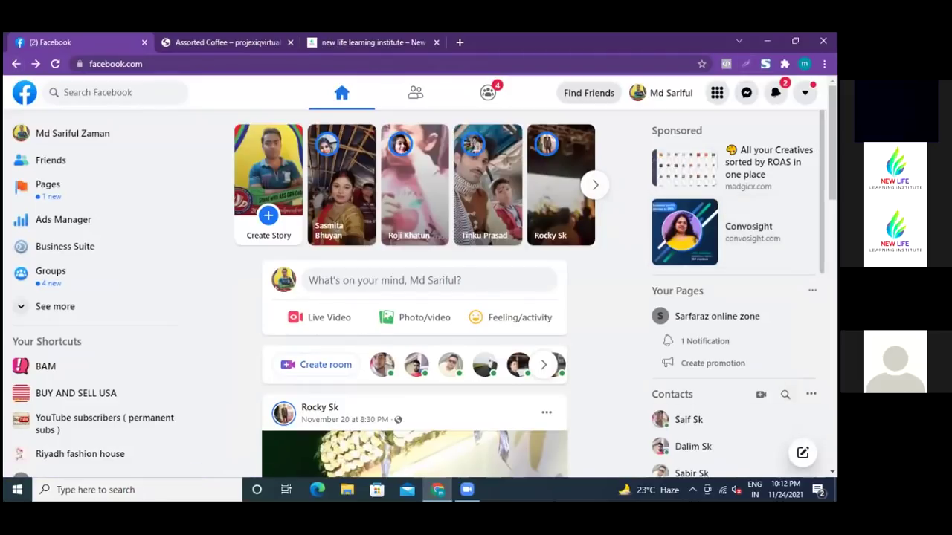
pyautogui.click(716, 92)
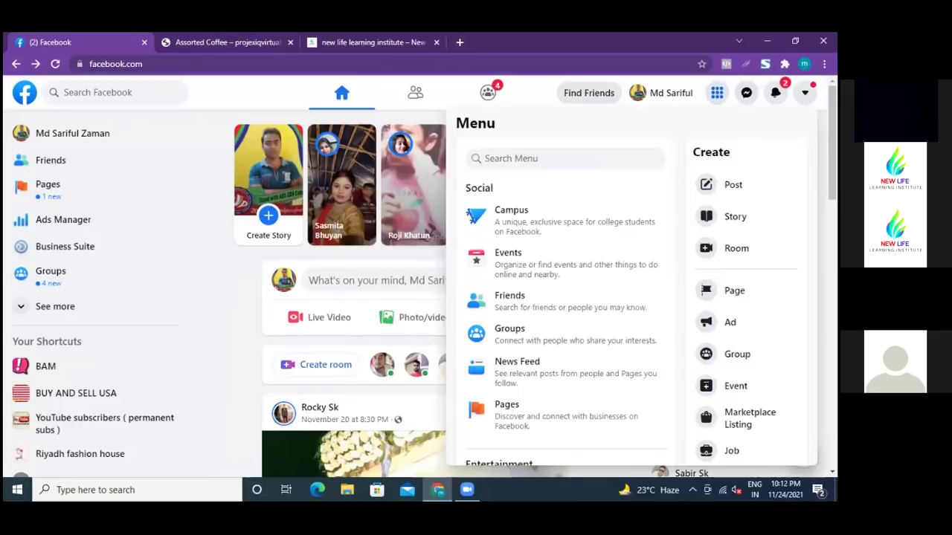
pyautogui.click(730, 321)
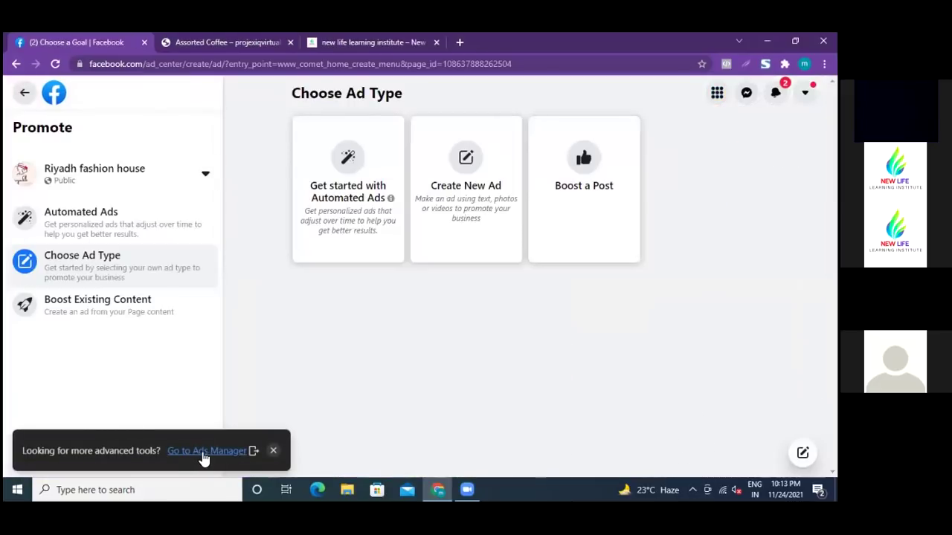
# - Go to Ads Manager, close the Choose a Goal and New Life tabs, and show All tools
pyautogui.click(204, 450)
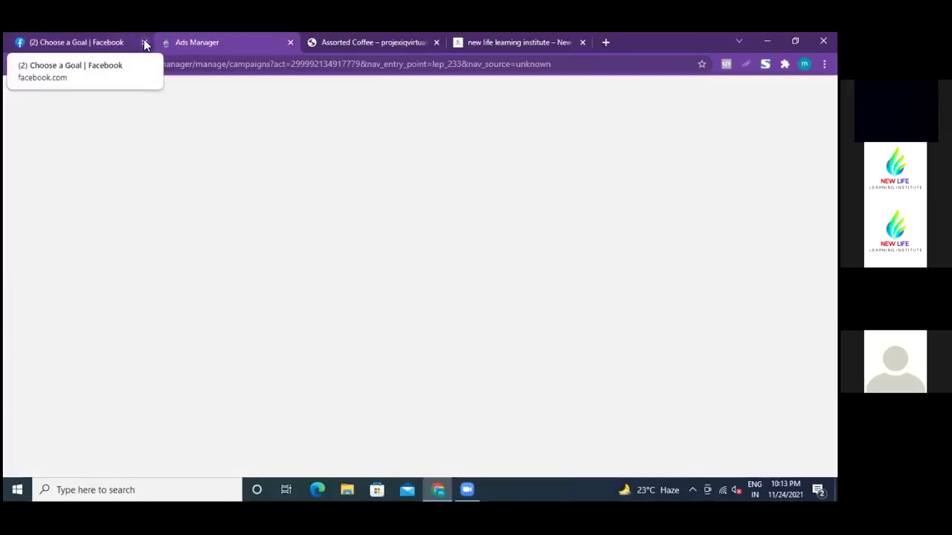
pyautogui.click(144, 43)
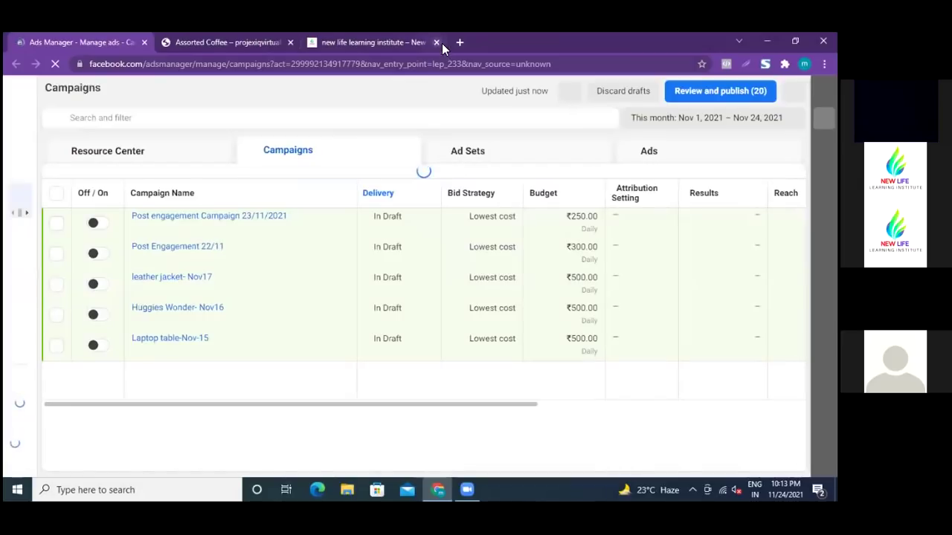
pyautogui.click(436, 43)
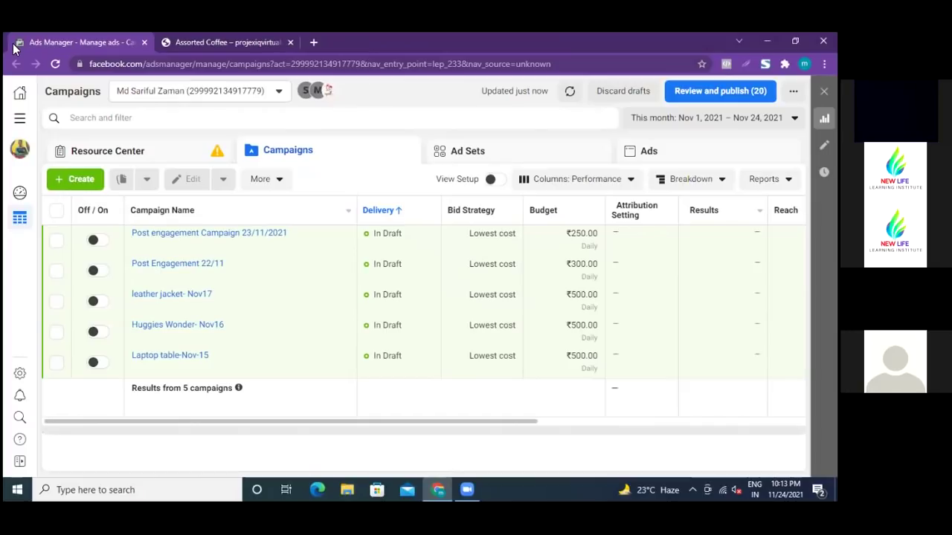
pyautogui.click(22, 123)
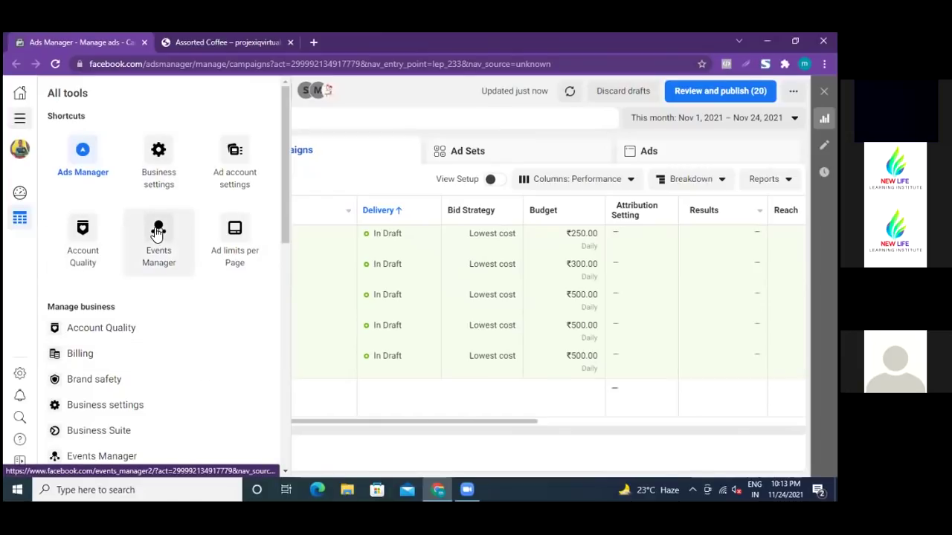
# - View the Riyadh Fashion pixel overview in Events Manager, then return to the Ads Manager campaigns
pyautogui.click(159, 232)
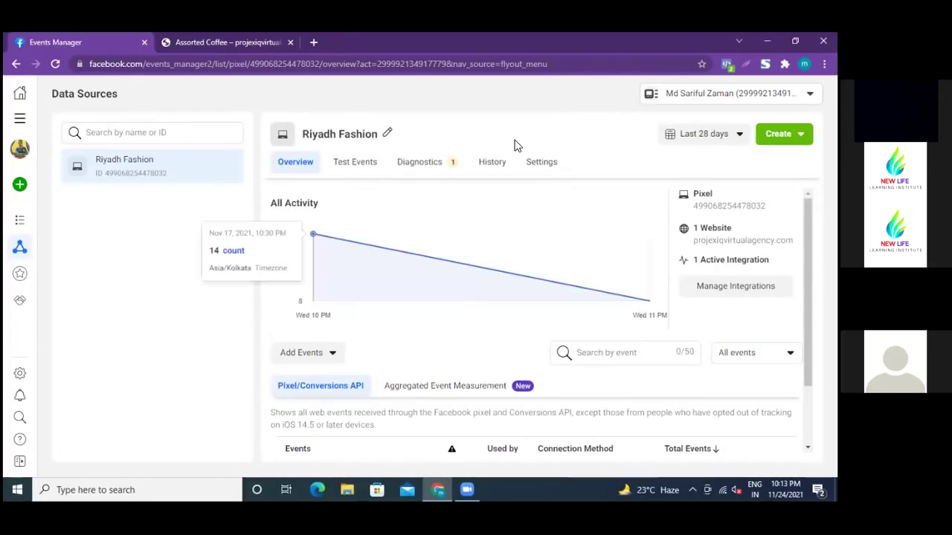
pyautogui.scroll(-1, 480, 374)
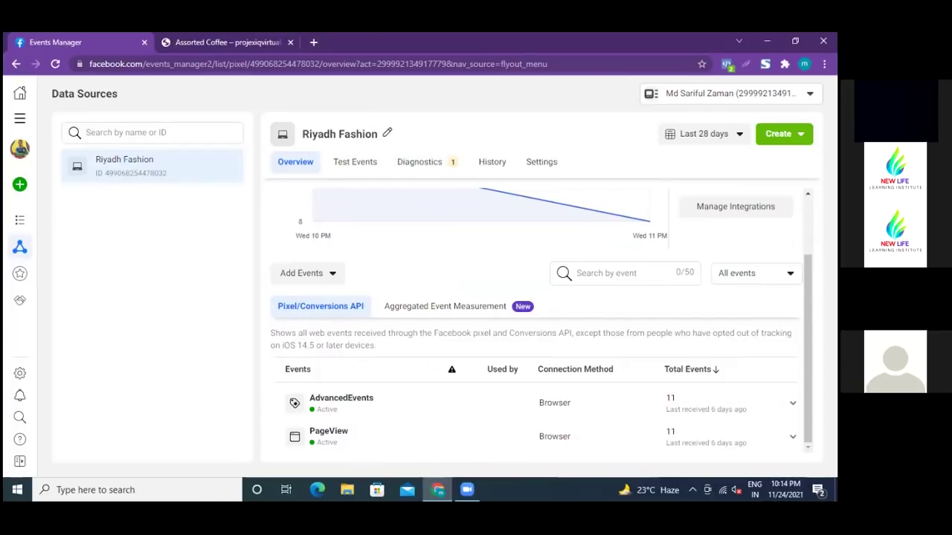
pyautogui.click(16, 64)
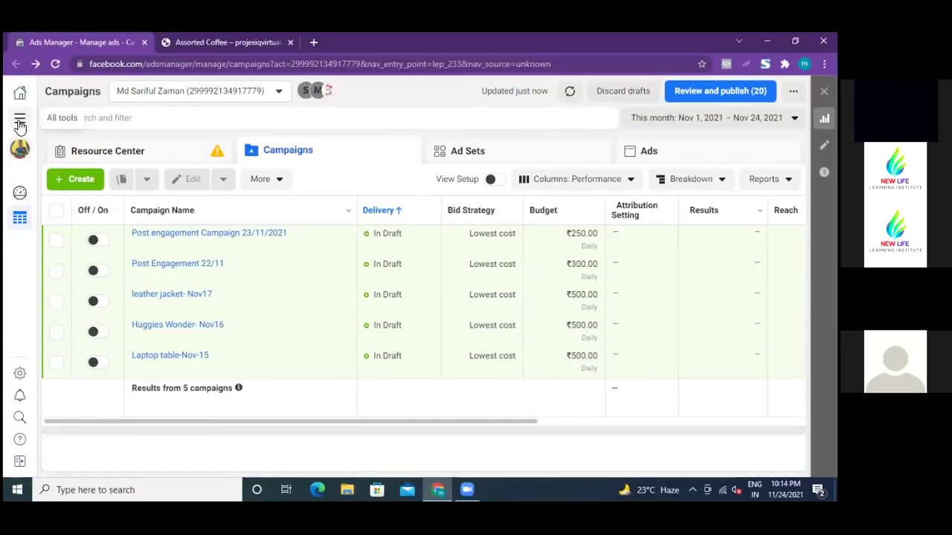
# - Reopen Events Manager from All tools on the Riyadh Fashion pixel overview
pyautogui.click(20, 123)
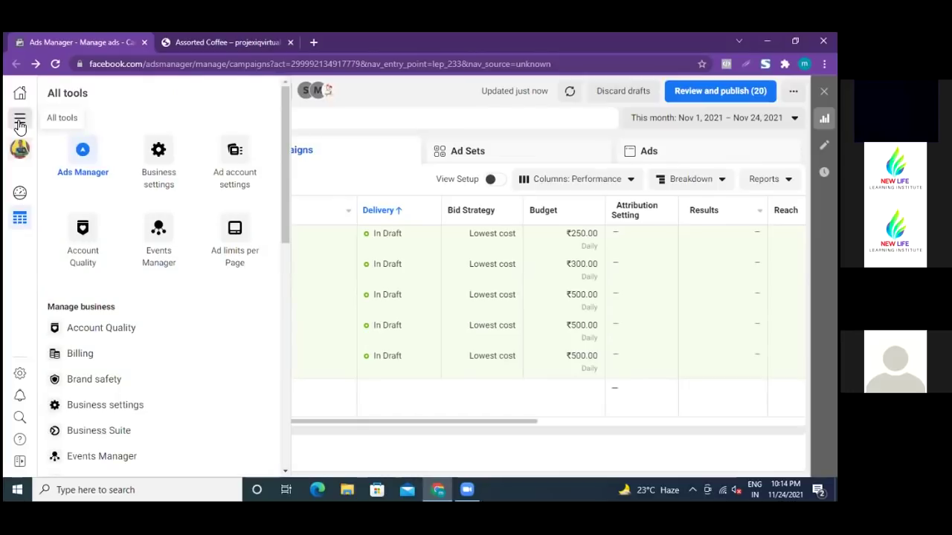
pyautogui.click(158, 232)
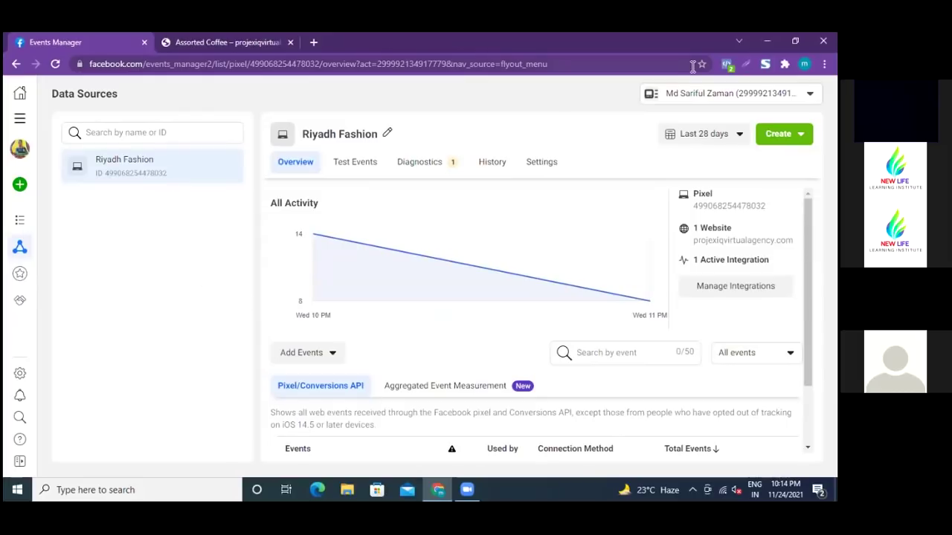
# - Inspect the pixel's event chart and list its Create options: ad, audiences, custom conversion
pyautogui.scroll(-2, 659, 271)
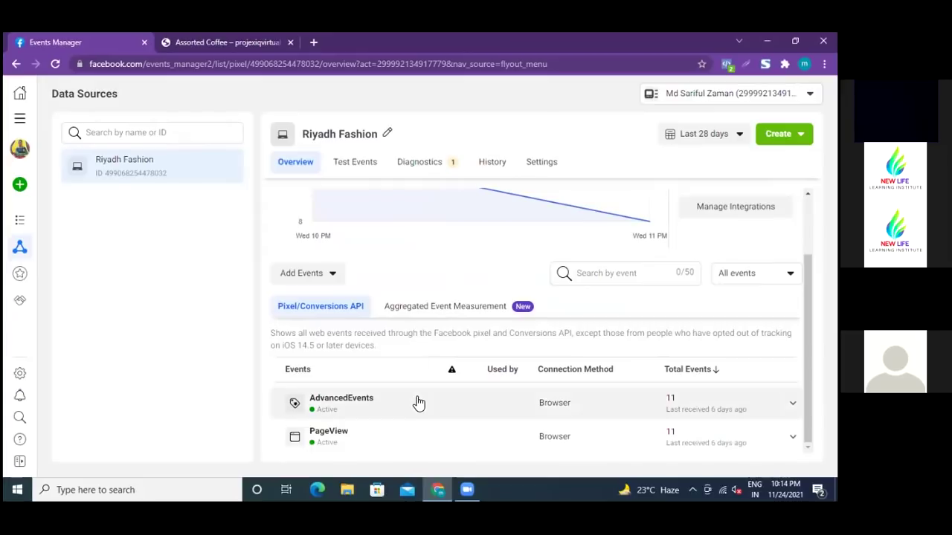
pyautogui.scroll(2, 501, 365)
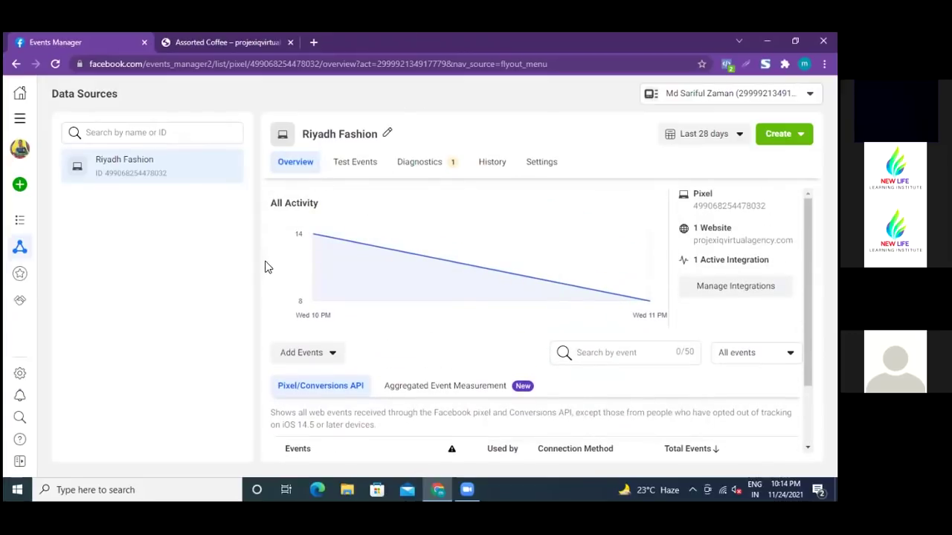
pyautogui.moveTo(324, 241)
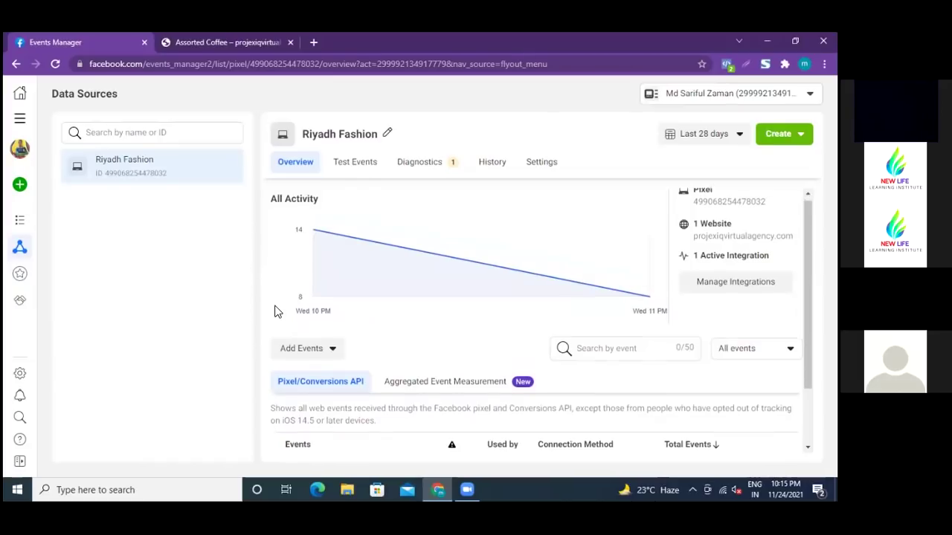
pyautogui.scroll(-1, 276, 308)
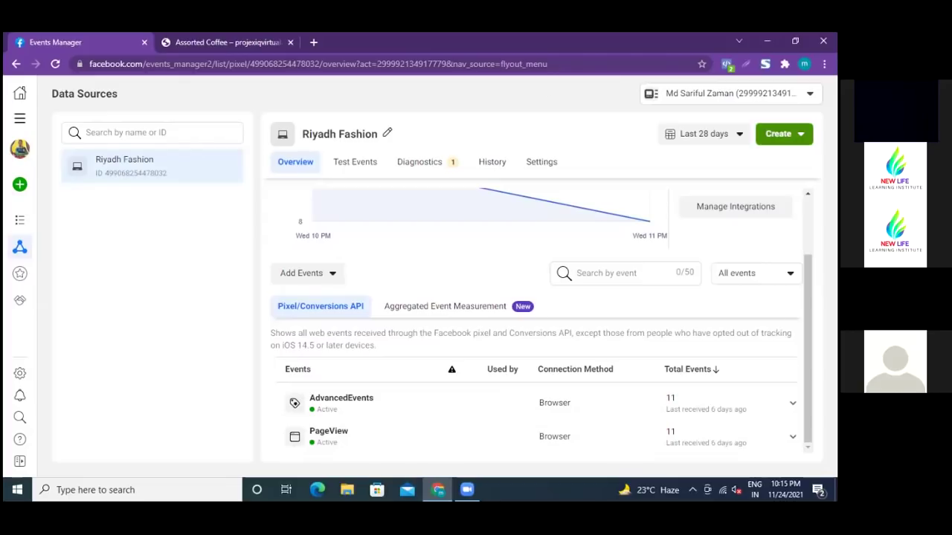
pyautogui.click(783, 134)
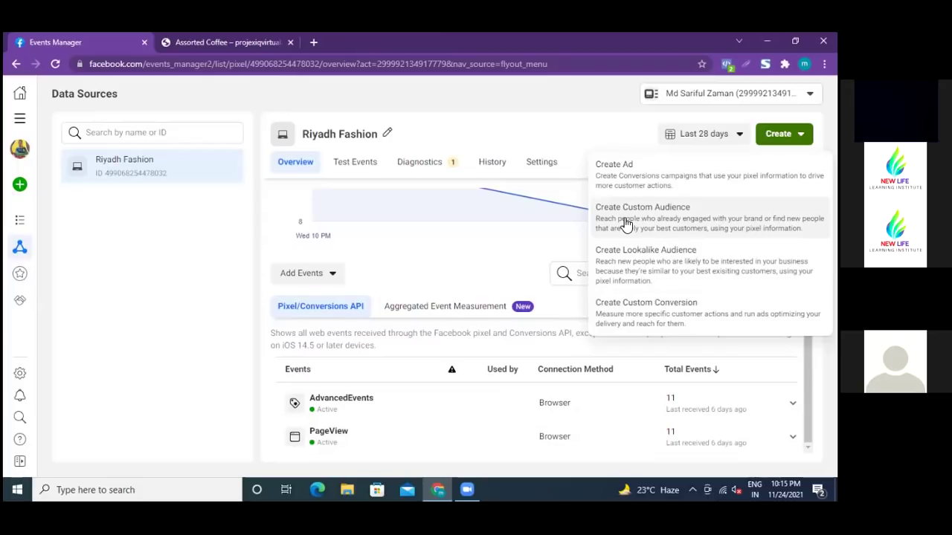
# - Dismiss the Create dropdown to return to the pixel's AdvancedEvents and PageView overview
pyautogui.click(484, 97)
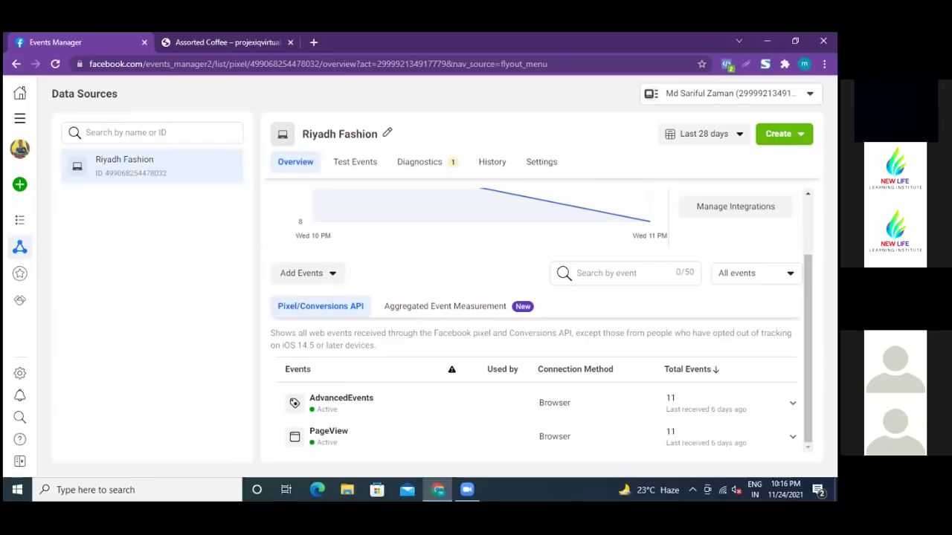
pyautogui.scroll(2, 535, 320)
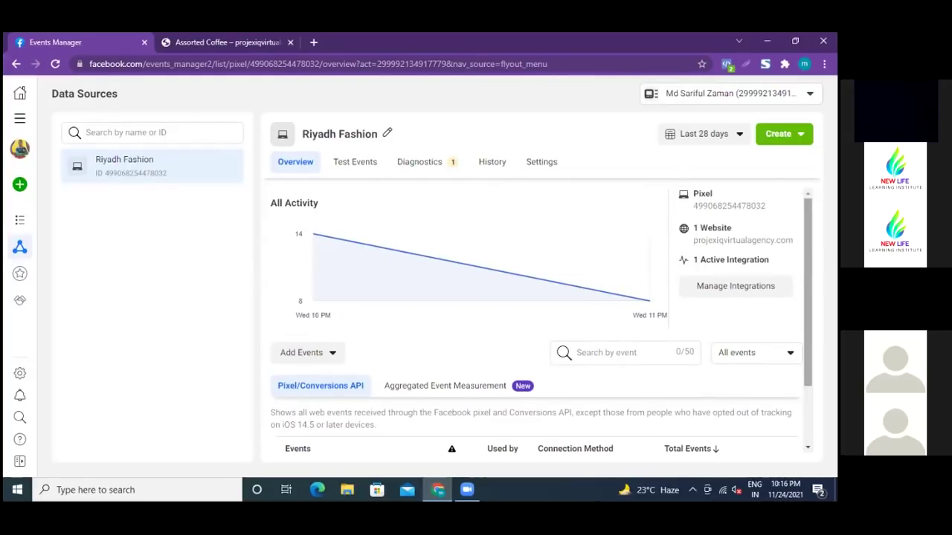
pyautogui.scroll(-1, 541, 320)
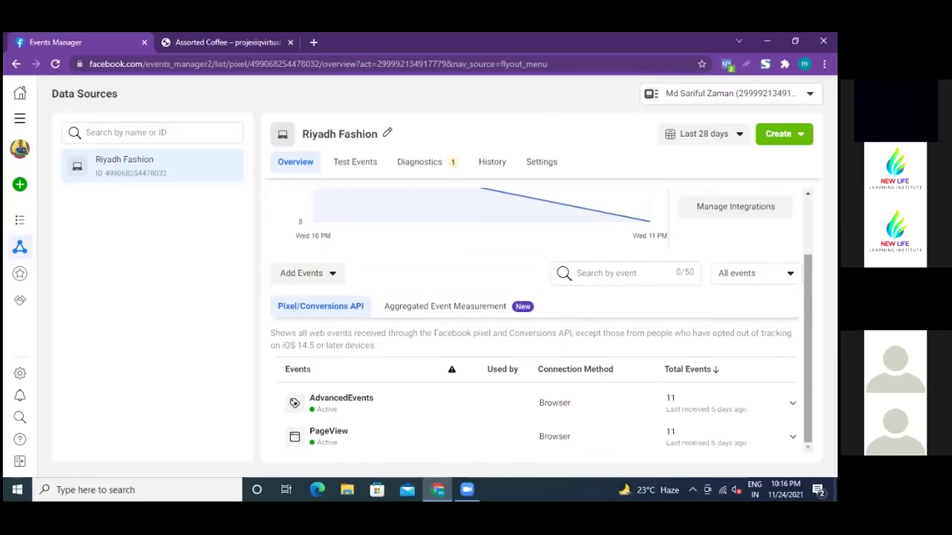
pyautogui.scroll(1, 541, 320)
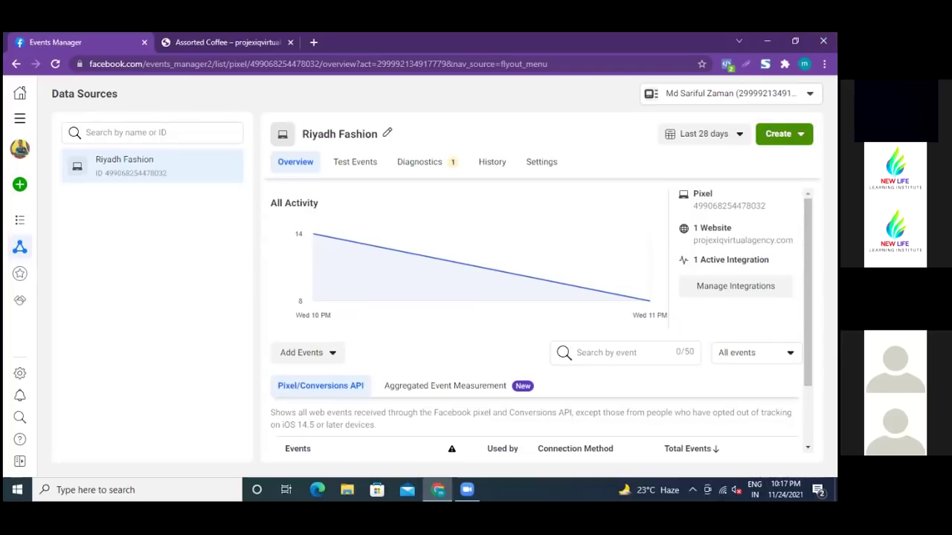
pyautogui.click(783, 133)
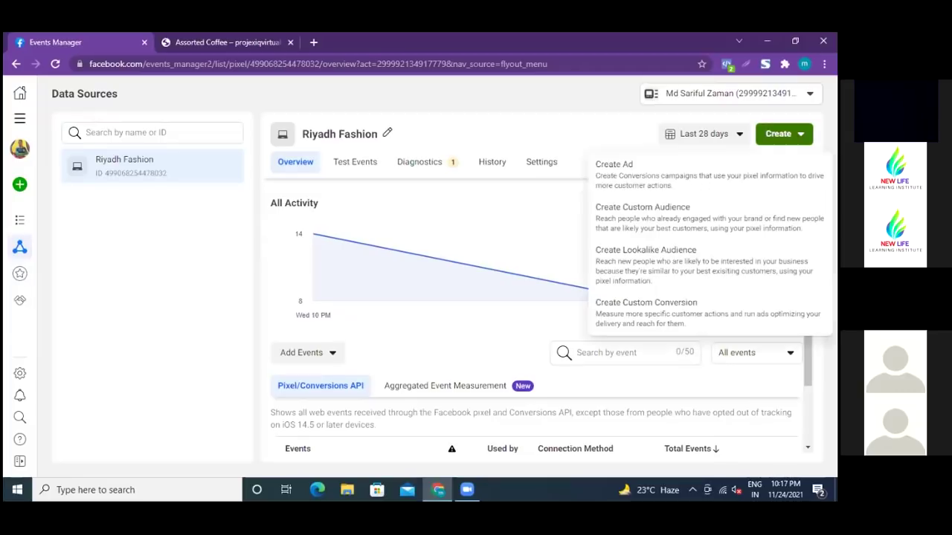
pyautogui.click(784, 134)
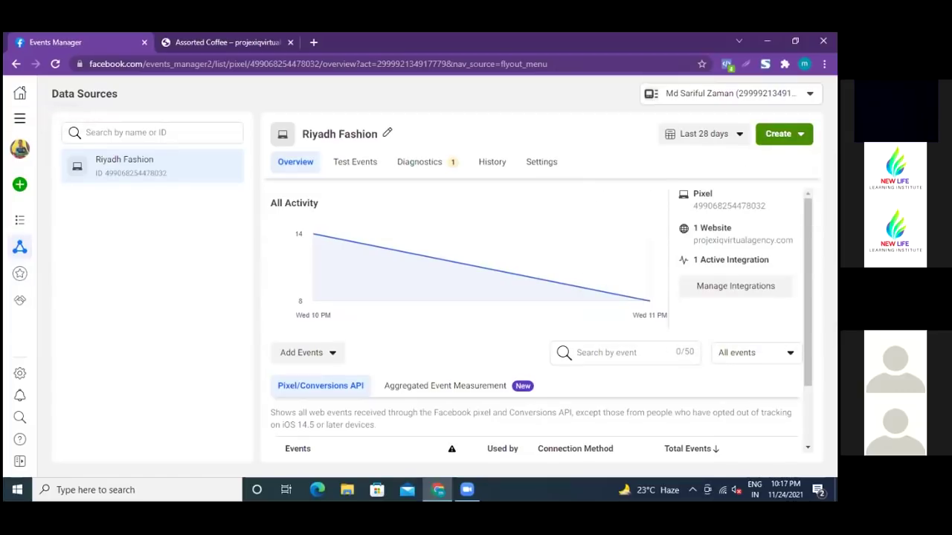
pyautogui.click(784, 134)
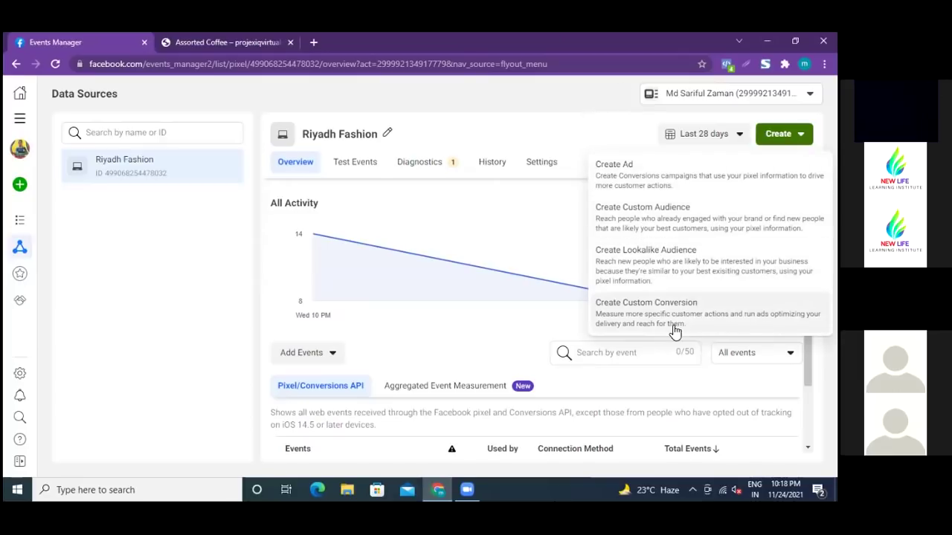
pyautogui.click(533, 90)
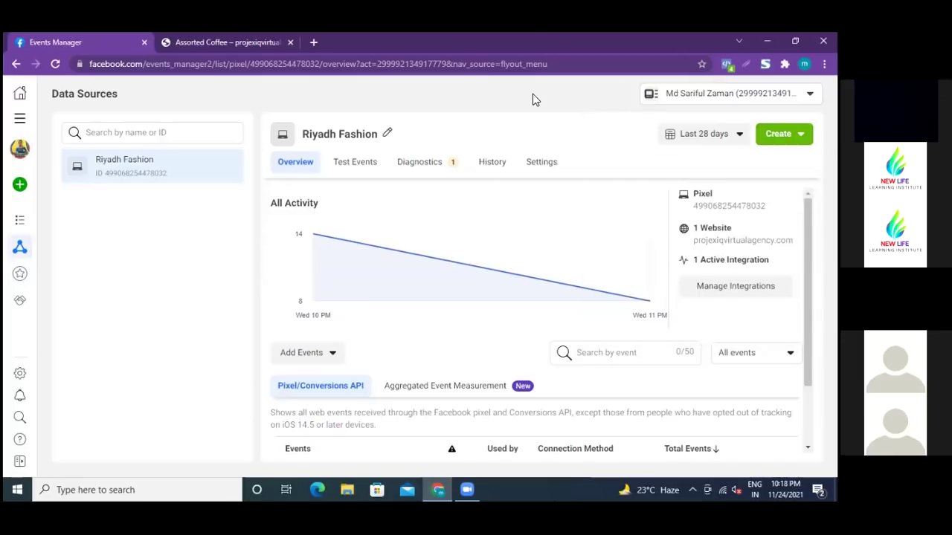
pyautogui.click(15, 67)
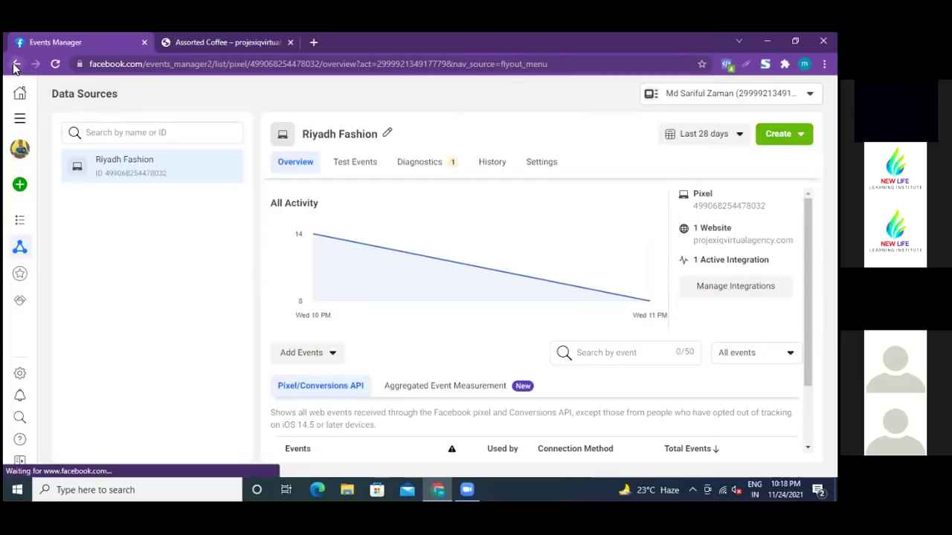
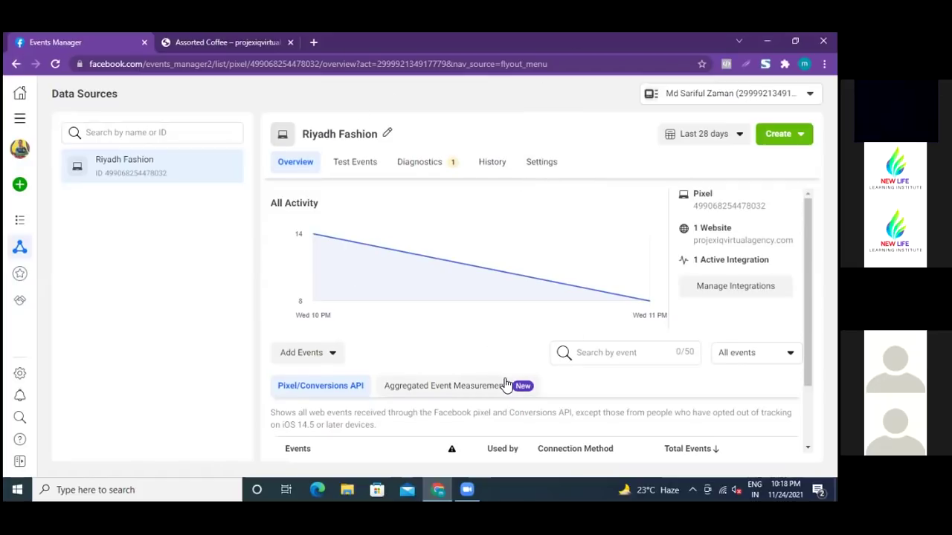
# - Scroll past the pixel's event rows and open the Riyadh Fashion pixel's Settings page
pyautogui.scroll(-2, 506, 384)
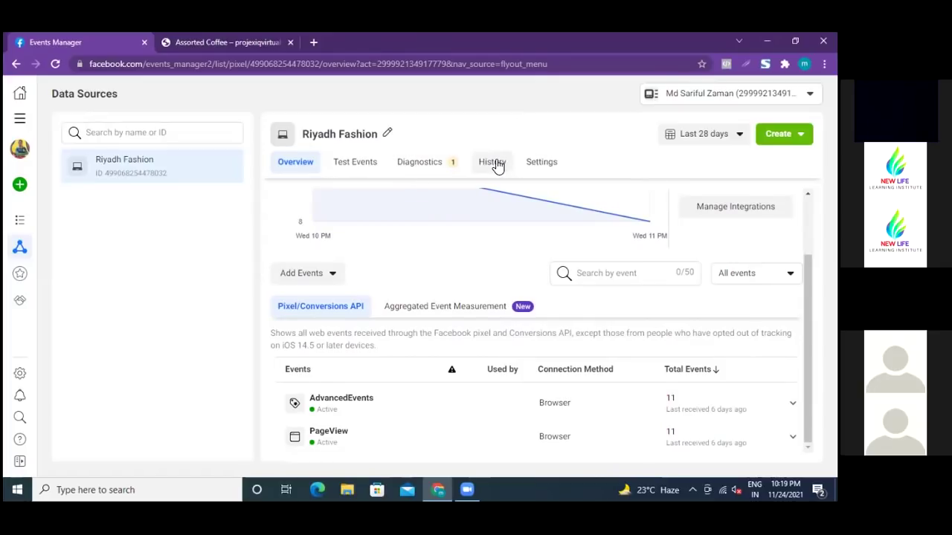
pyautogui.click(534, 165)
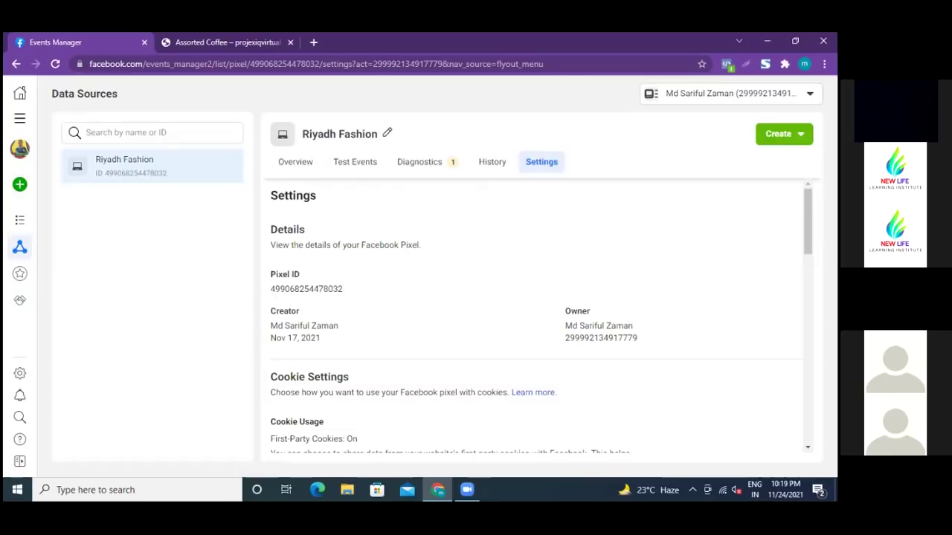
pyautogui.scroll(-3, 381, 325)
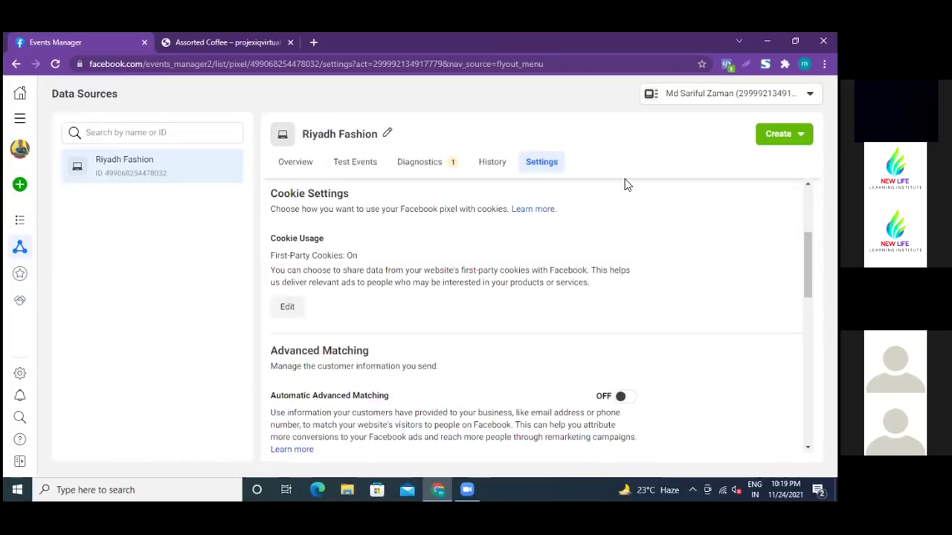
pyautogui.scroll(3, 535, 312)
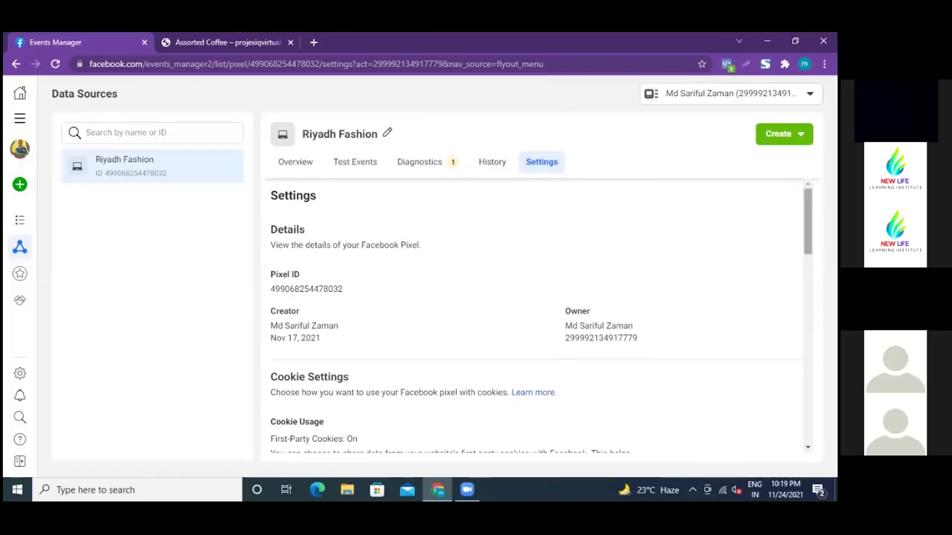
pyautogui.scroll(-3, 541, 316)
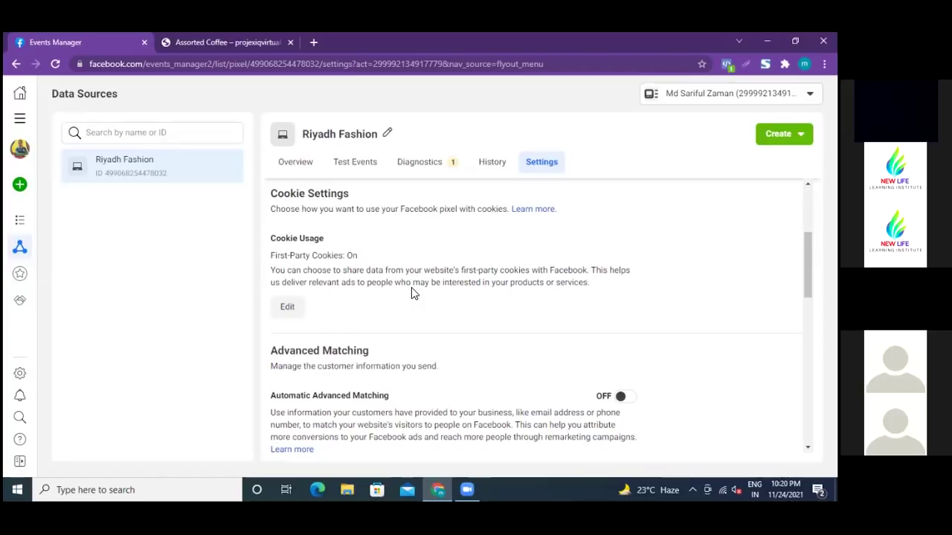
pyautogui.scroll(-3, 412, 289)
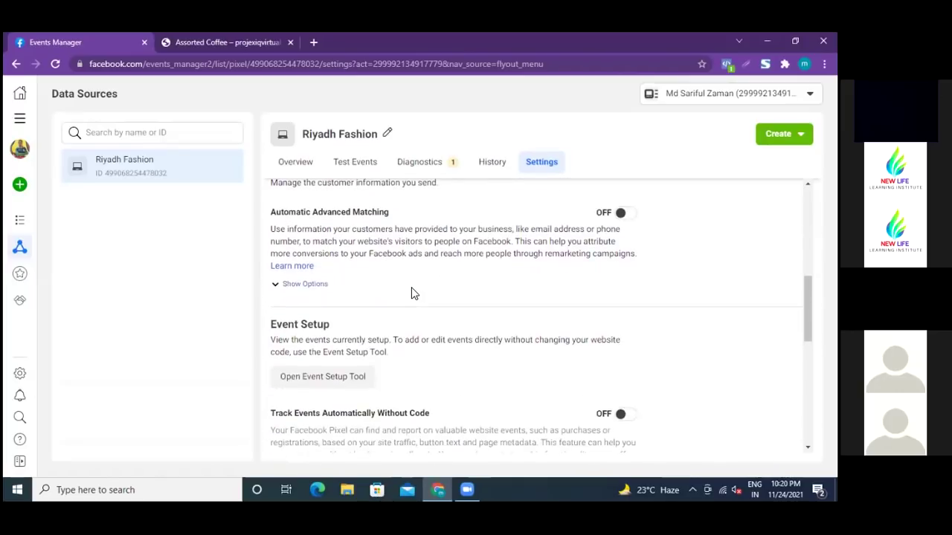
pyautogui.scroll(-2, 411, 287)
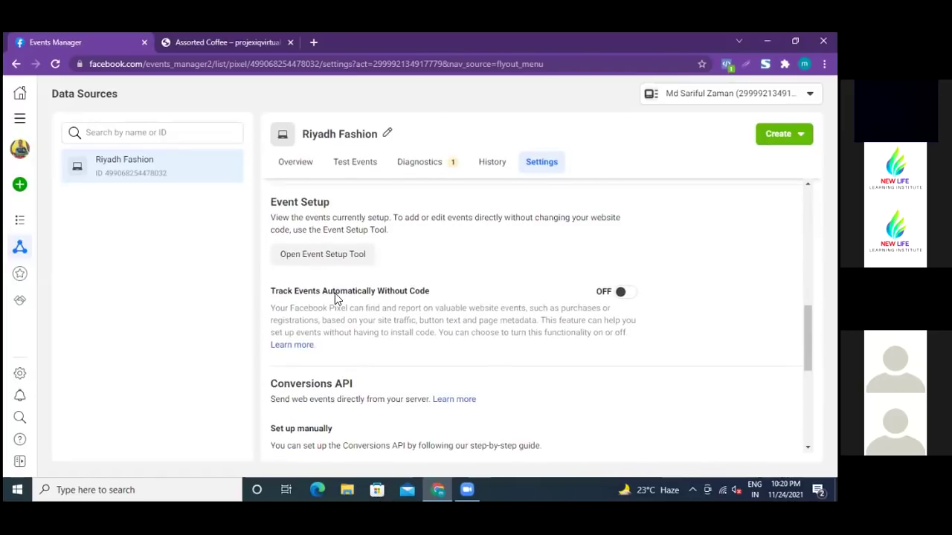
pyautogui.scroll(3, 457, 304)
pyautogui.scroll(1, 457, 303)
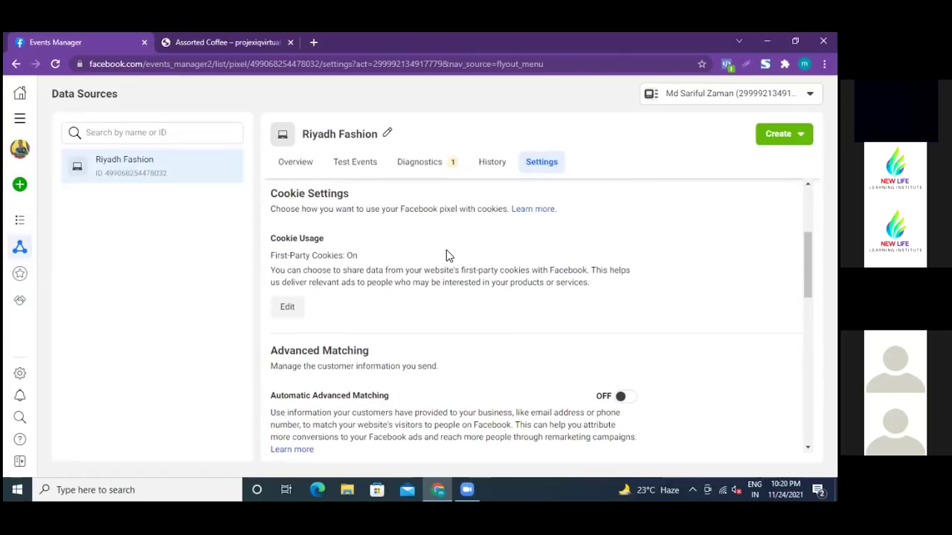
pyautogui.scroll(2, 446, 255)
pyautogui.scroll(-3, 446, 255)
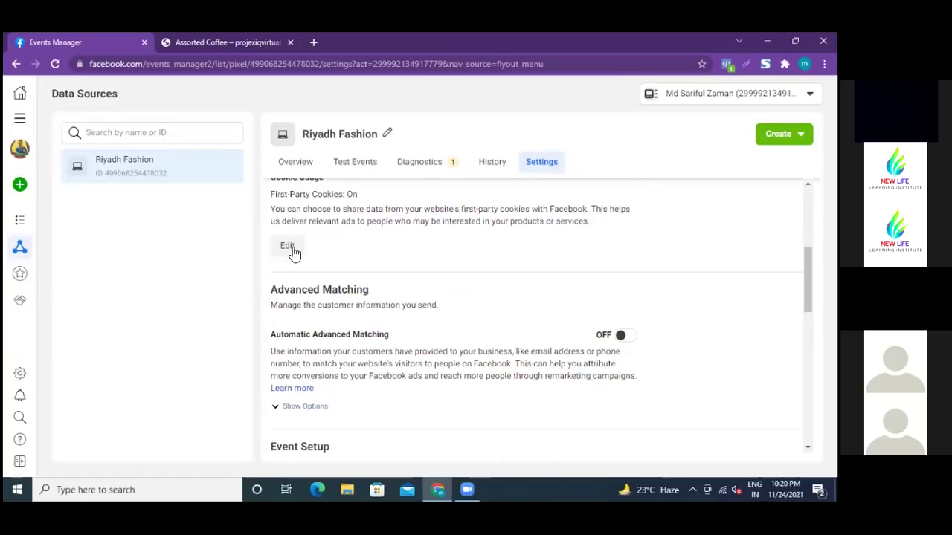
pyautogui.scroll(2, 290, 249)
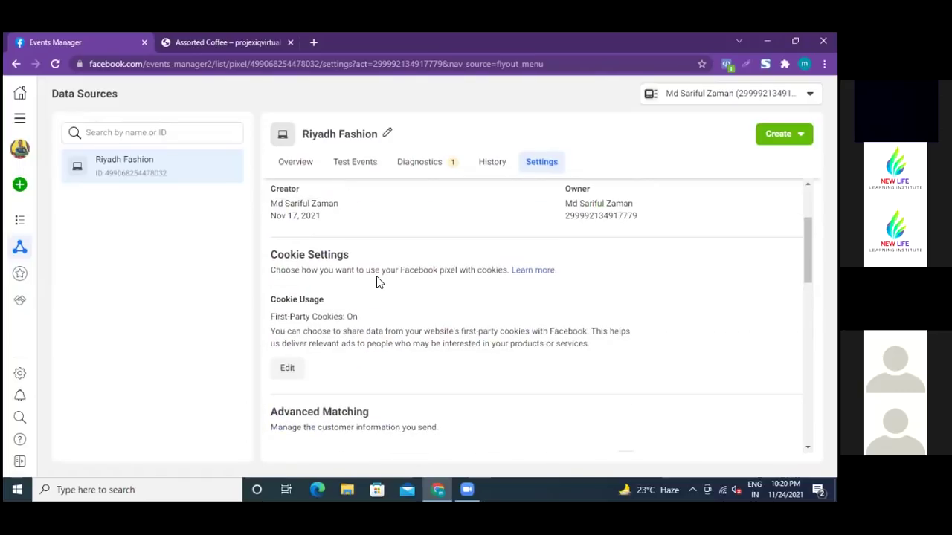
pyautogui.scroll(-1, 410, 290)
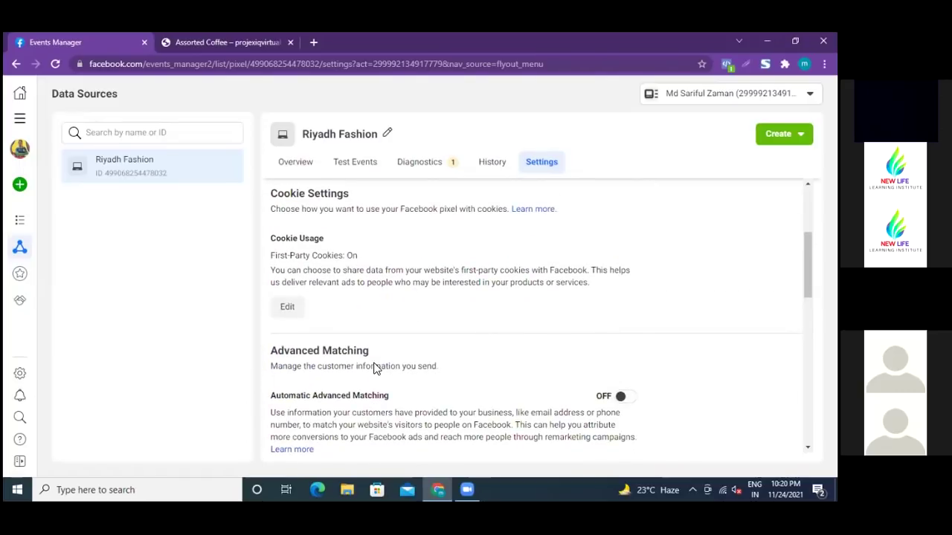
pyautogui.scroll(-3, 374, 365)
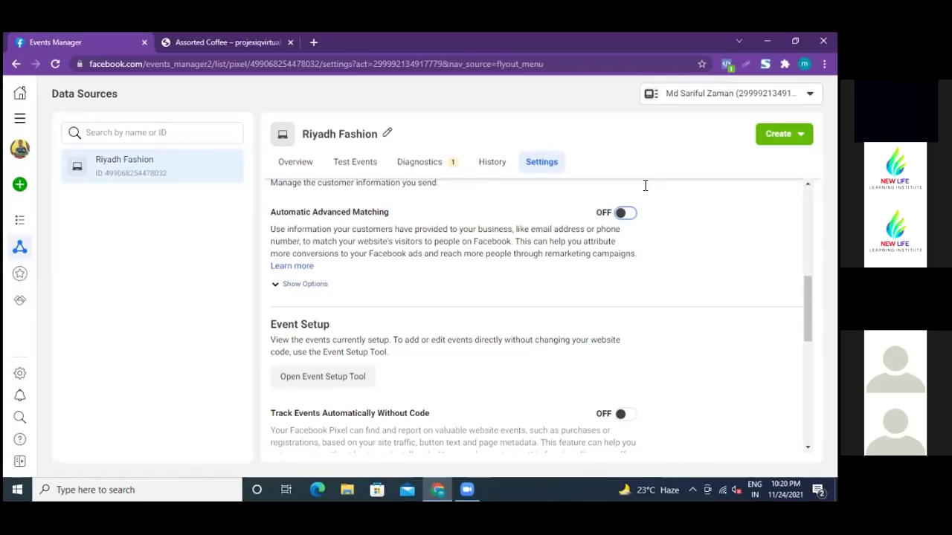
pyautogui.click(631, 216)
# - Try again to turn on automatic advanced matching for the pixel
pyautogui.scroll(1, 417, 230)
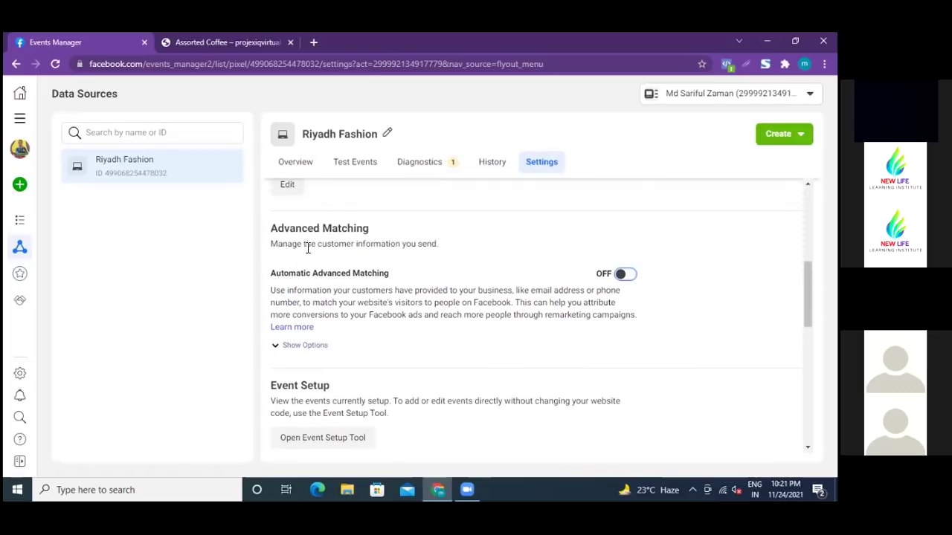
pyautogui.click(625, 275)
pyautogui.scroll(-2, 439, 265)
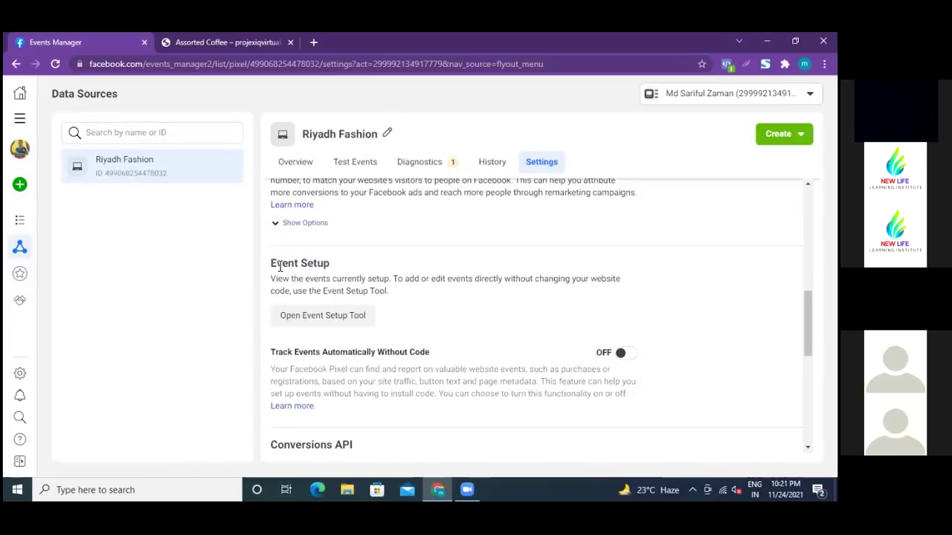
pyautogui.moveTo(272, 263); pyautogui.dragTo(327, 263)
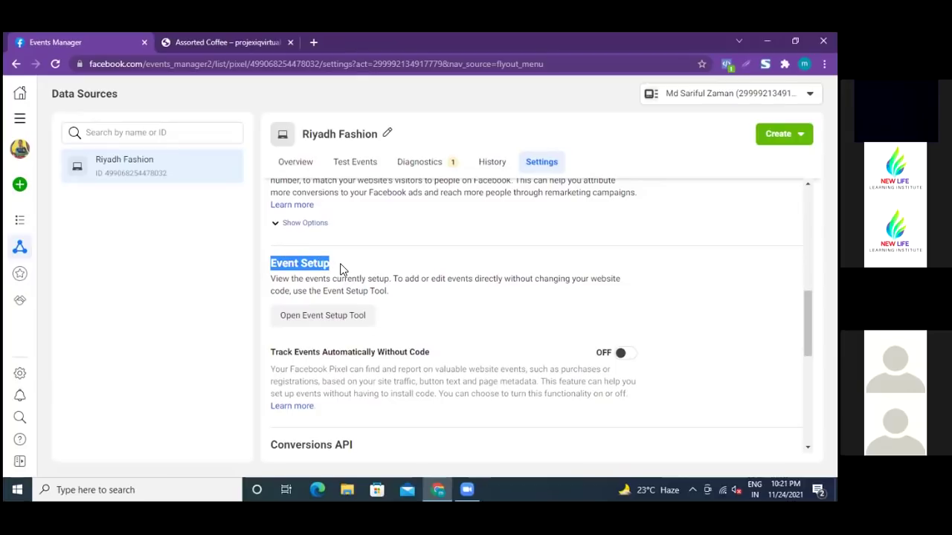
pyautogui.click(342, 268)
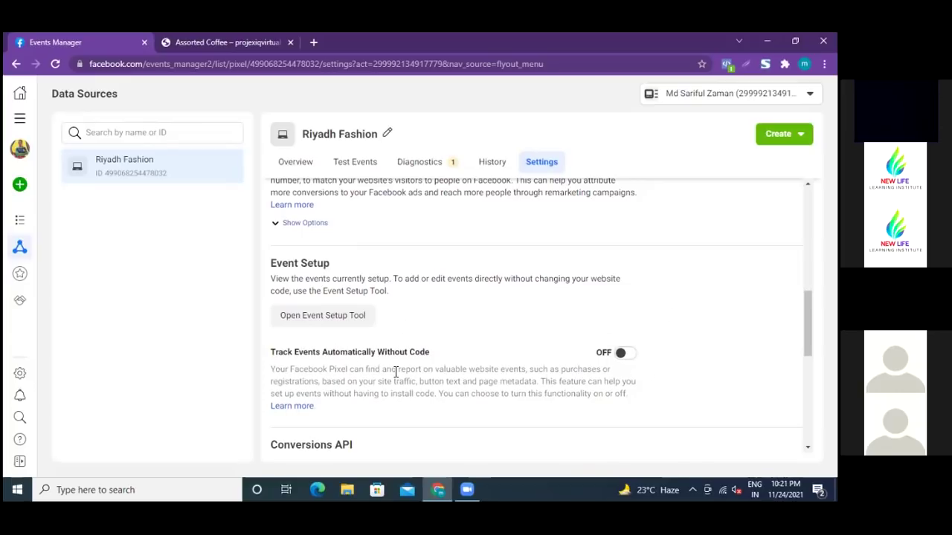
# - Switch on Track Events Automatically Without Code and launch the Event Setup Tool
pyautogui.click(628, 354)
pyautogui.scroll(3, 341, 249)
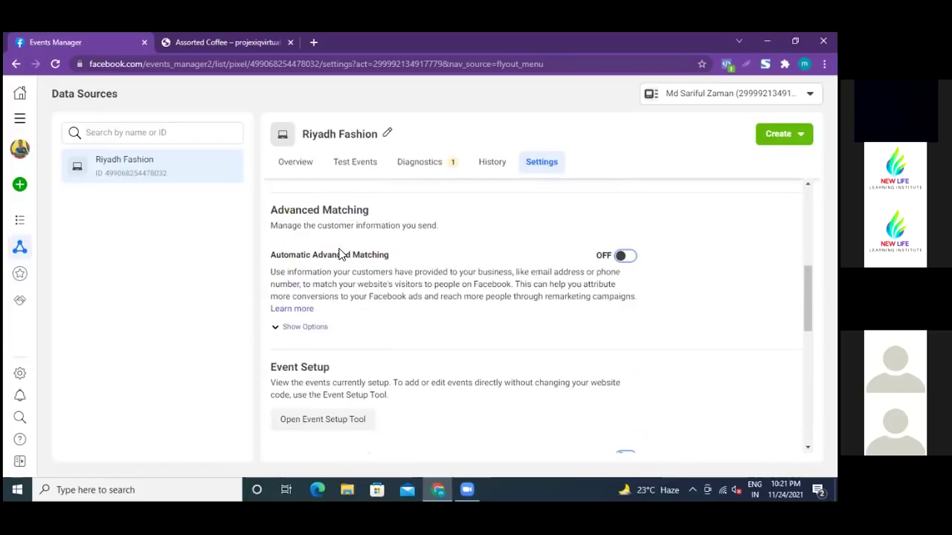
pyautogui.scroll(-5, 341, 249)
pyautogui.scroll(4, 341, 251)
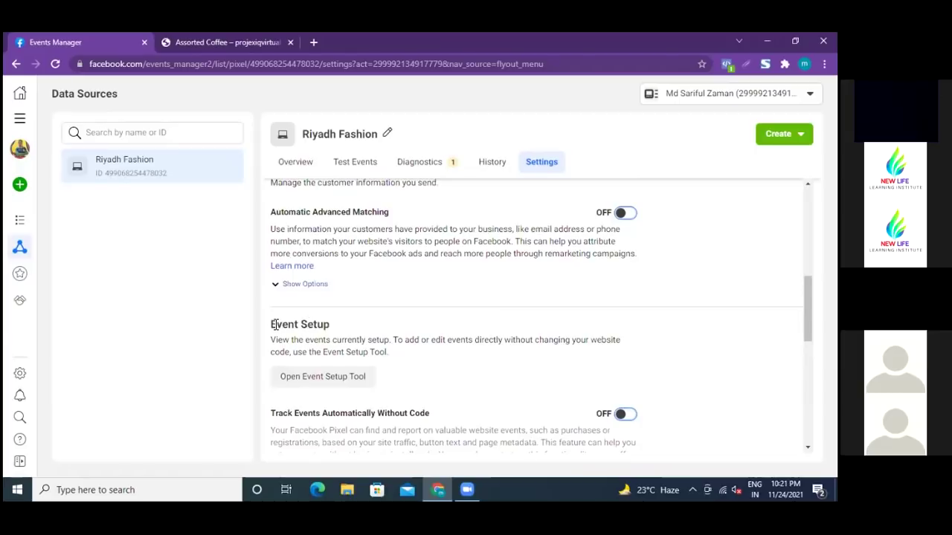
pyautogui.scroll(-1, 375, 329)
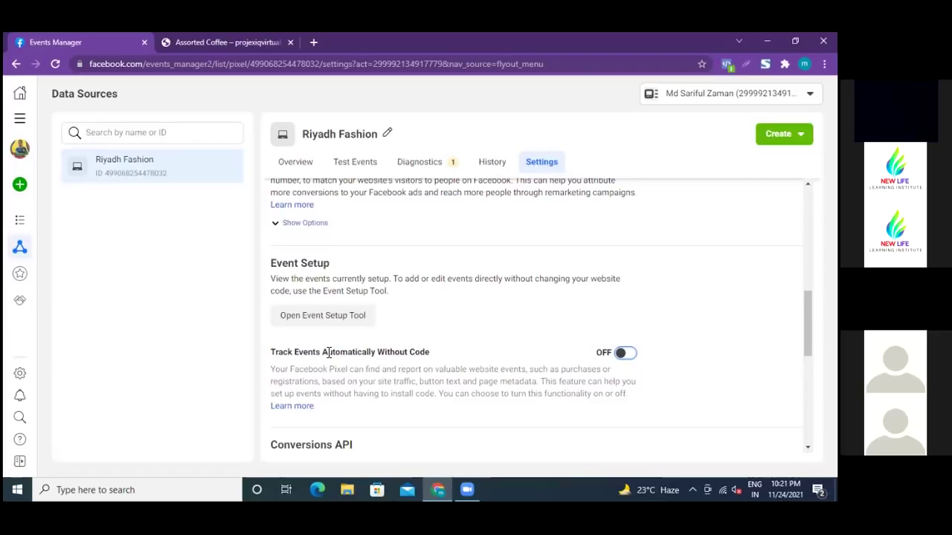
pyautogui.moveTo(323, 352); pyautogui.dragTo(434, 356)
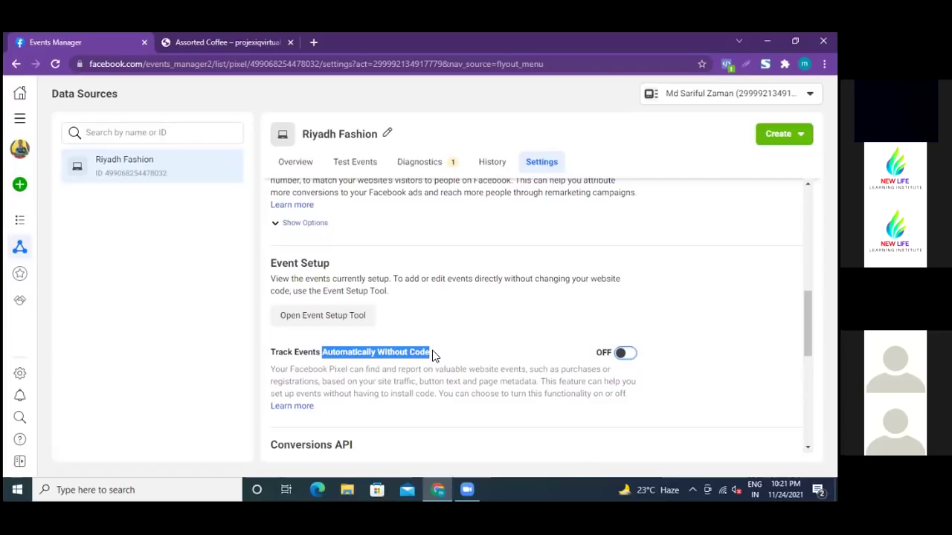
pyautogui.click(442, 357)
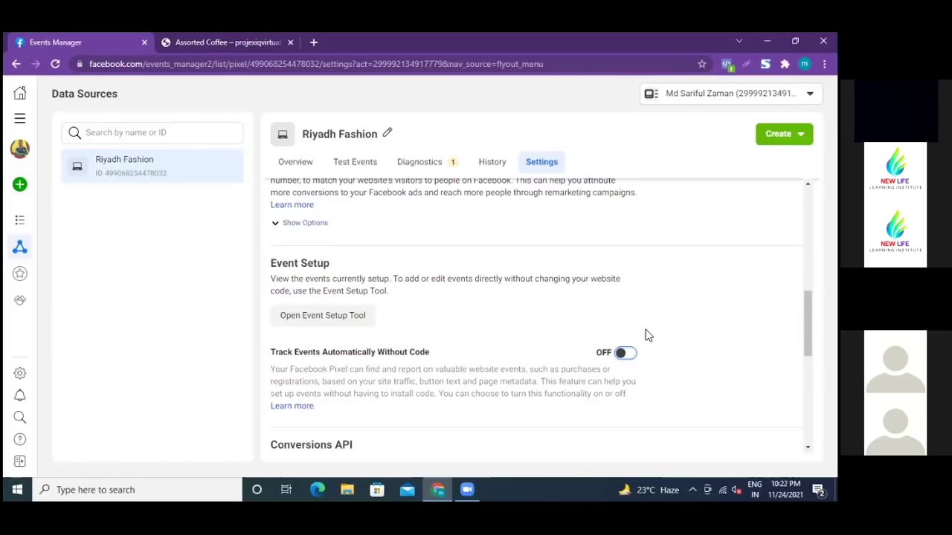
pyautogui.click(633, 357)
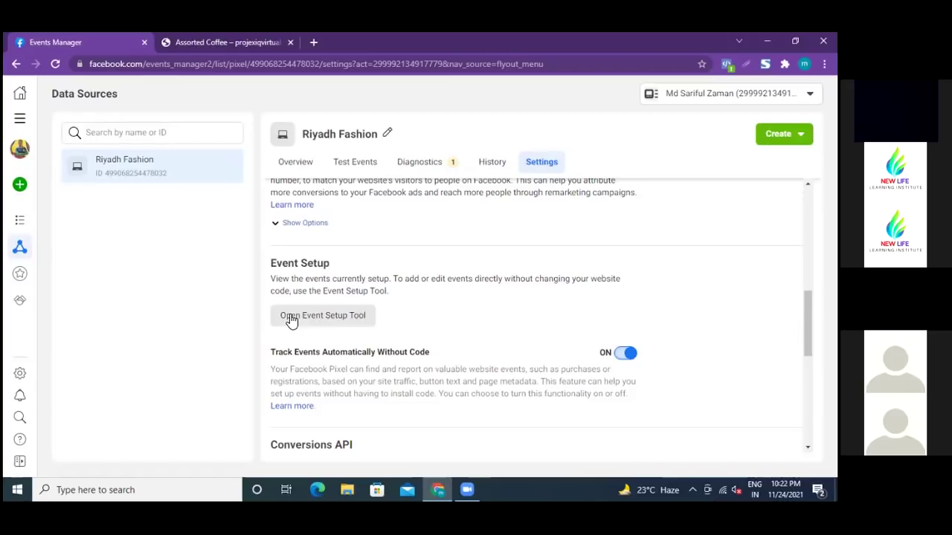
pyautogui.click(339, 321)
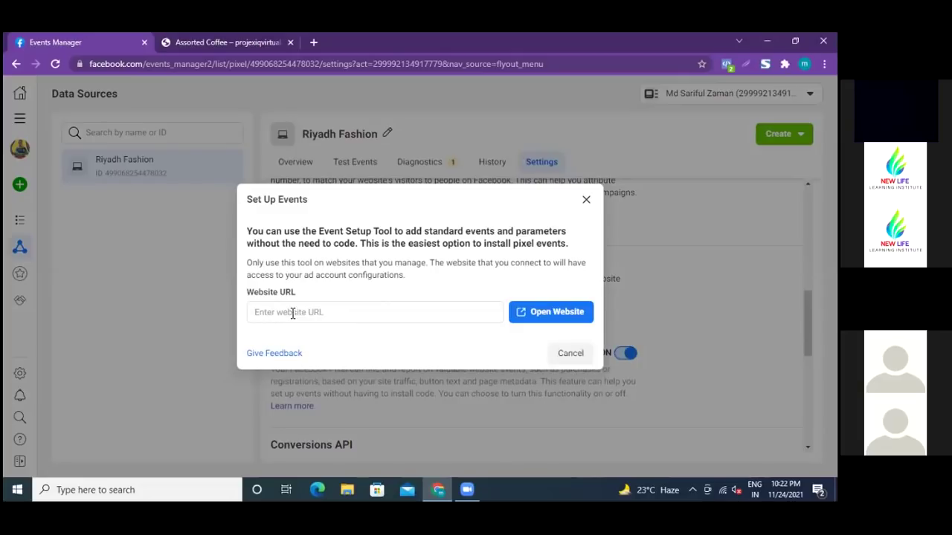
# - Copy the store's domain from the Assorted Coffee product page's address bar
pyautogui.click(209, 41)
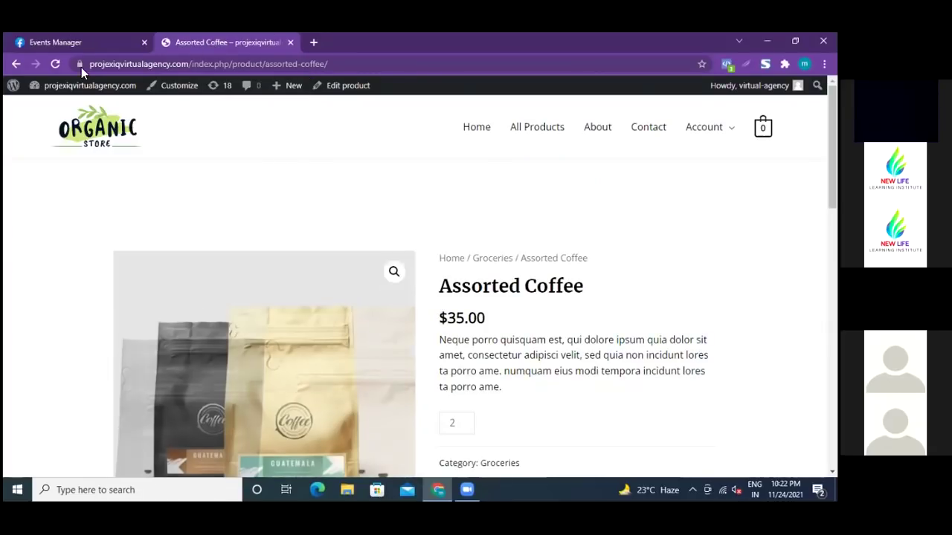
pyautogui.moveTo(91, 64); pyautogui.dragTo(188, 64)
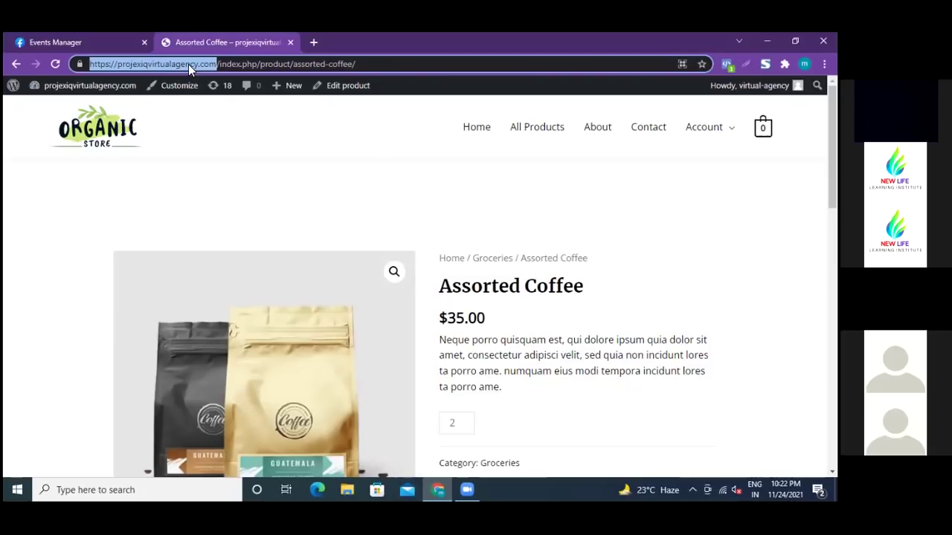
pyautogui.rightClick(170, 69)
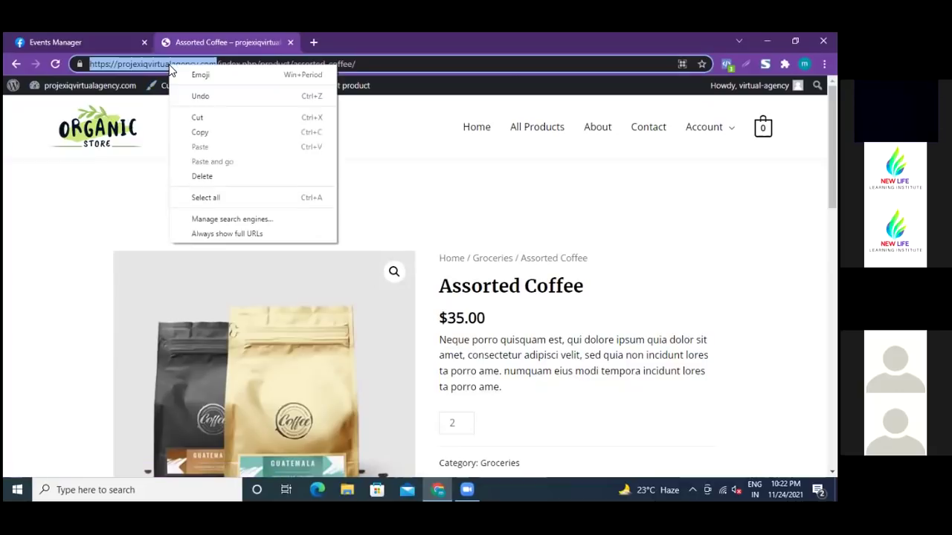
pyautogui.click(199, 133)
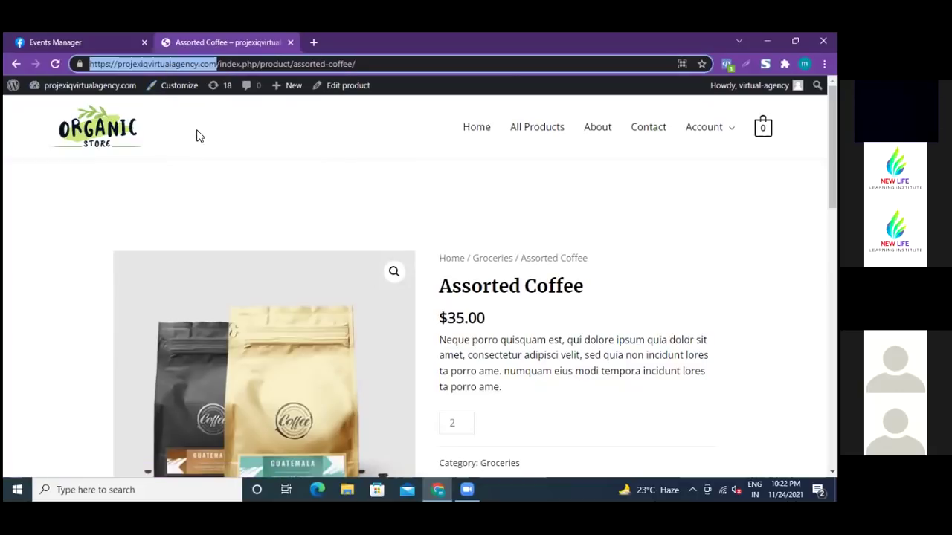
pyautogui.click(81, 43)
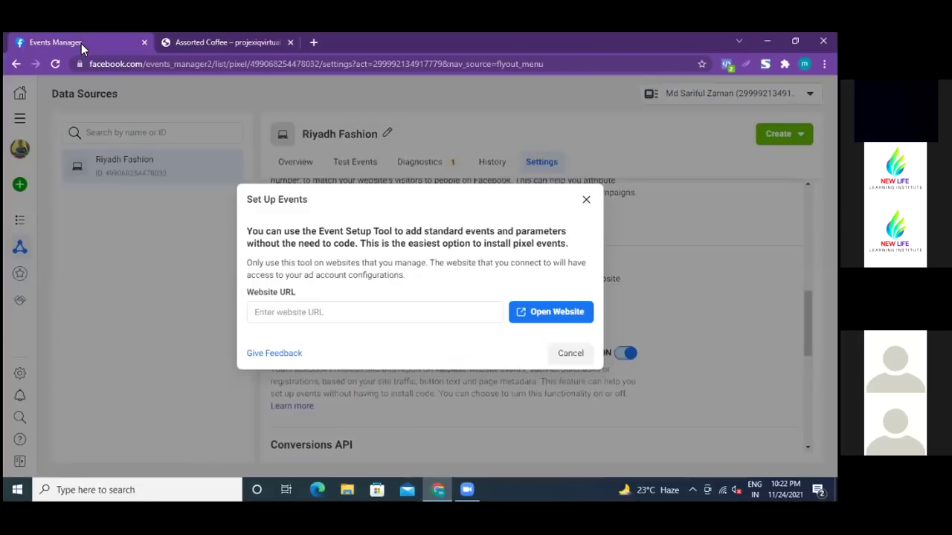
pyautogui.click(276, 311)
pyautogui.rightClick(276, 311)
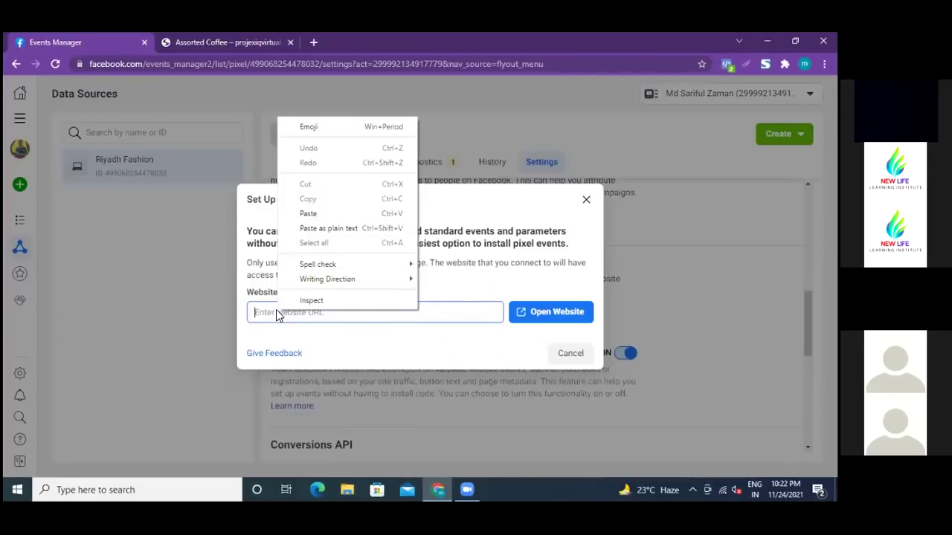
pyautogui.click(316, 215)
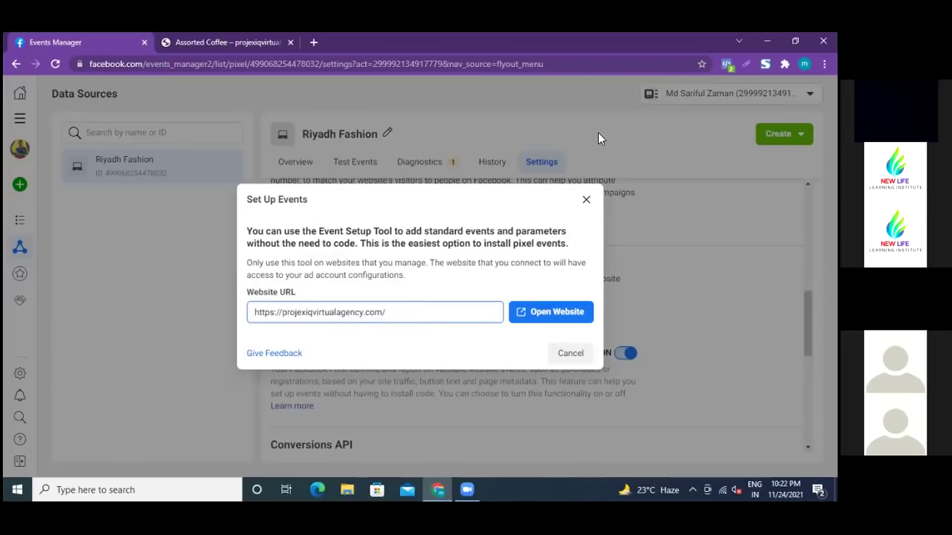
# - Open the store site in the Event Setup Tool, finish the intro tour, and check existing events
pyautogui.click(542, 316)
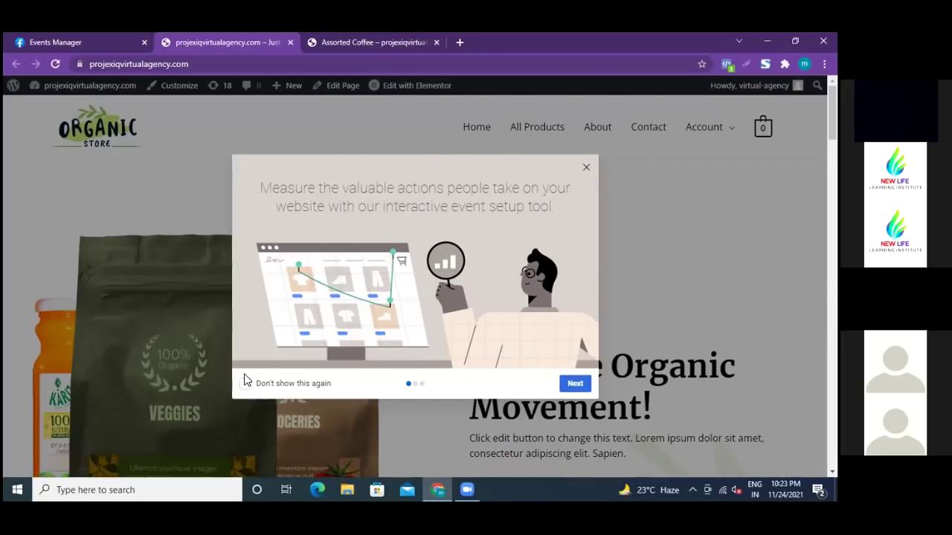
pyautogui.click(574, 384)
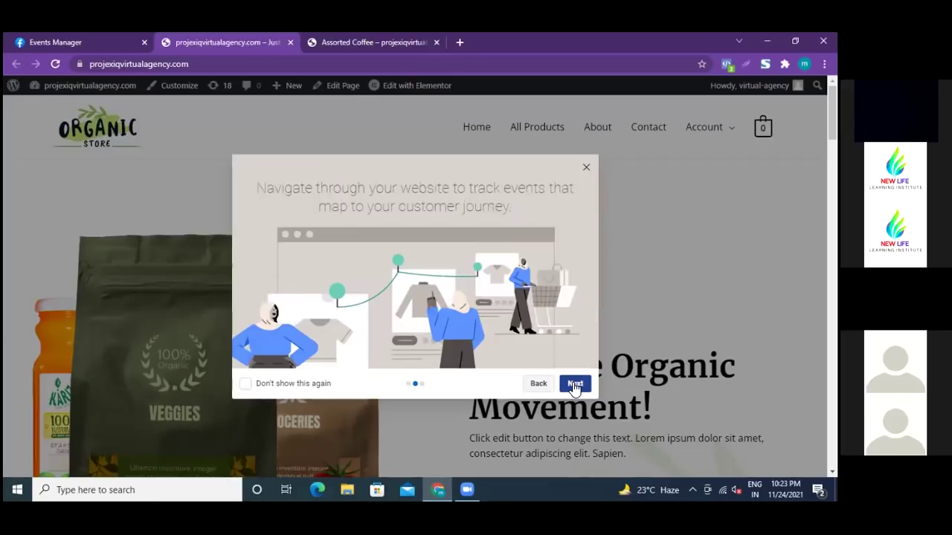
pyautogui.click(573, 385)
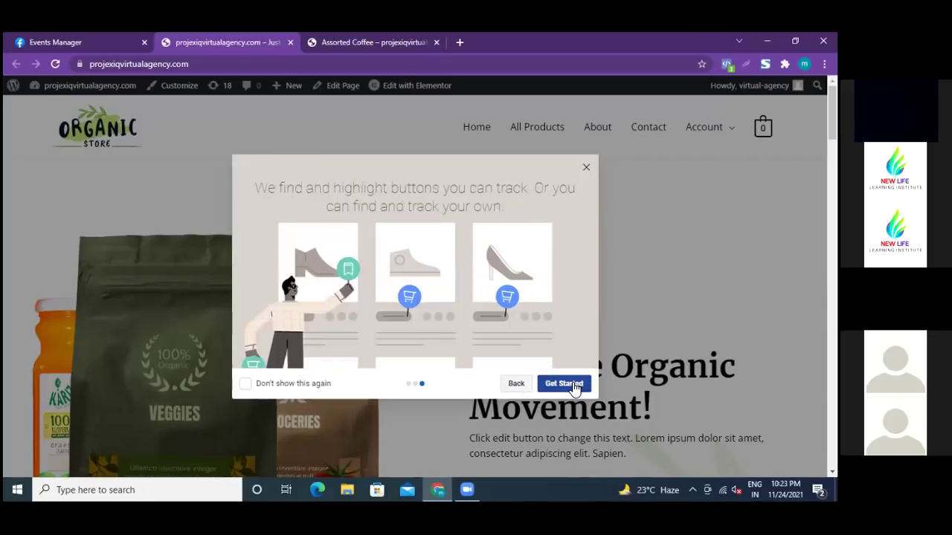
pyautogui.click(564, 383)
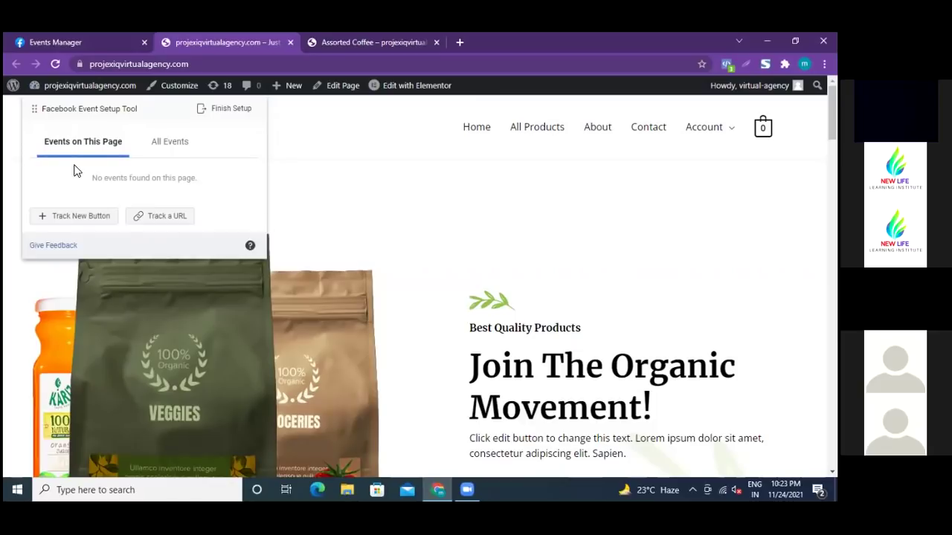
pyautogui.click(177, 146)
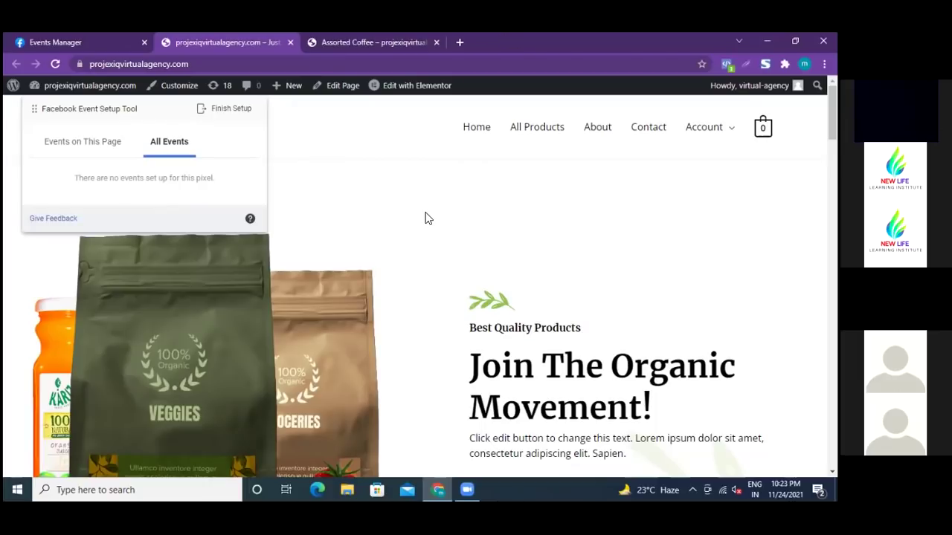
pyautogui.click(71, 147)
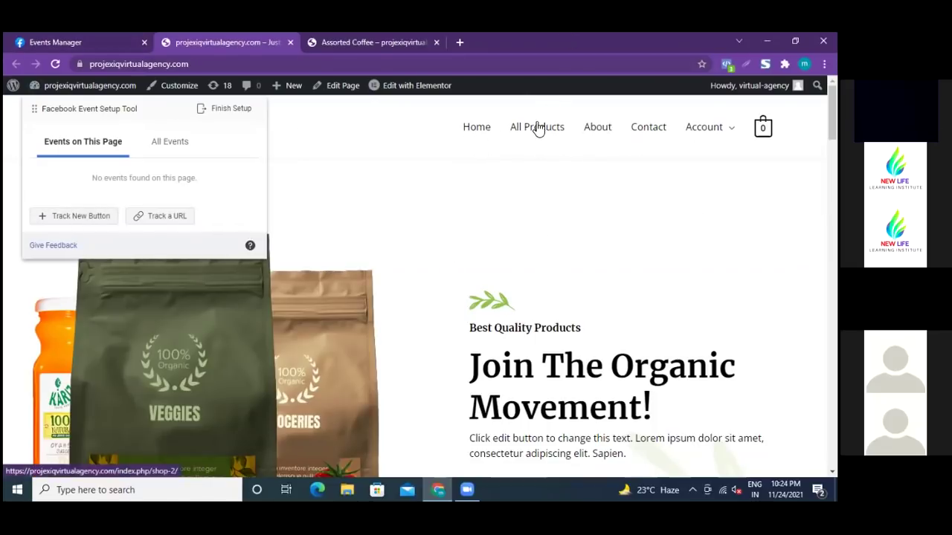
# - Enter Track New Button mode and review the highlighted homepage buttons, returning to the top
pyautogui.click(80, 216)
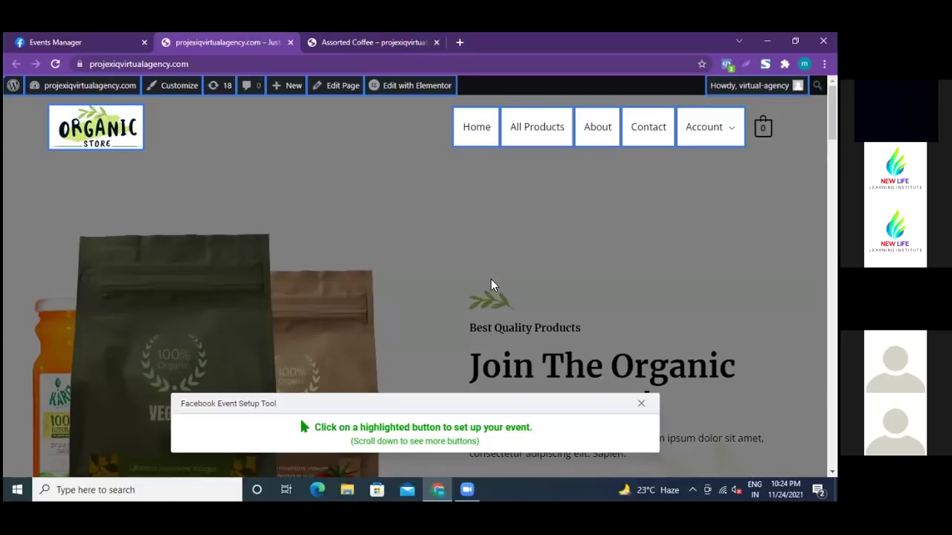
pyautogui.scroll(-3, 451, 282)
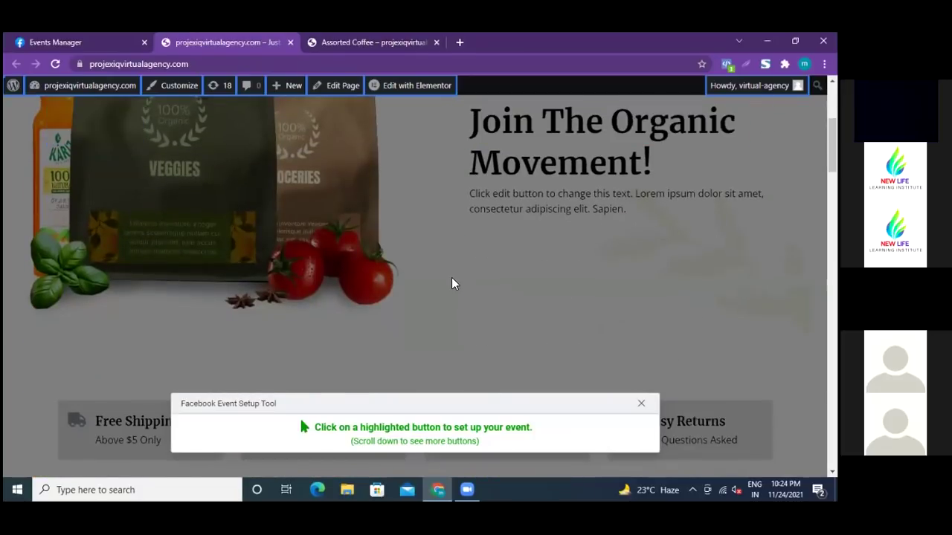
pyautogui.scroll(-4, 451, 283)
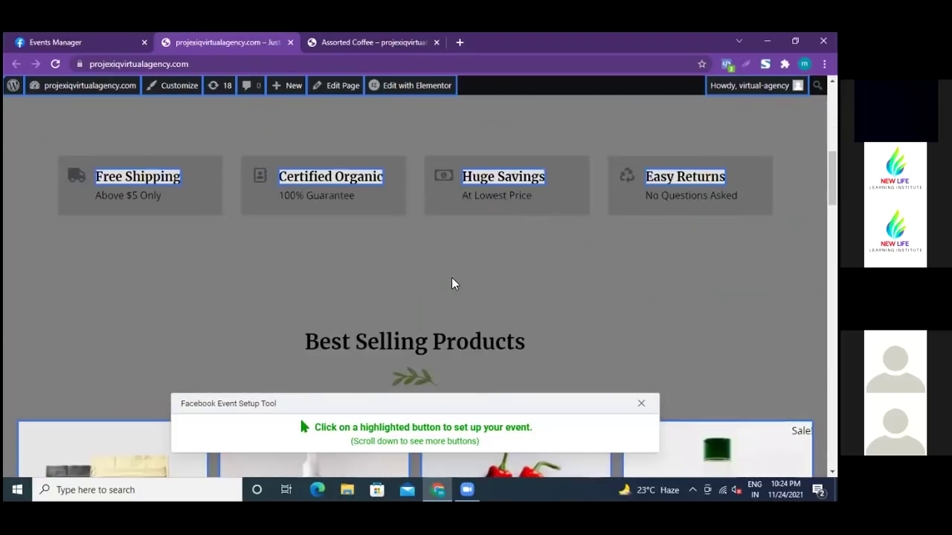
pyautogui.scroll(-4, 446, 283)
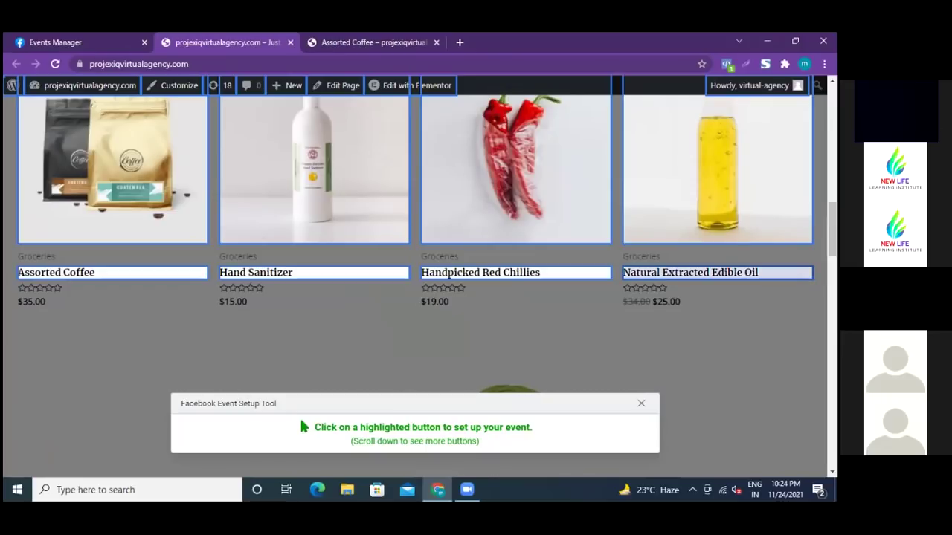
pyautogui.scroll(-6, 423, 282)
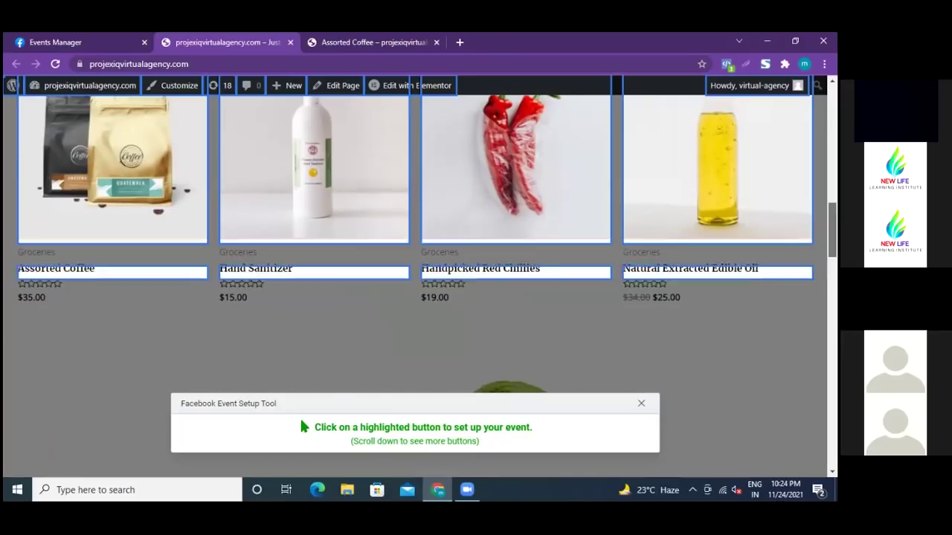
pyautogui.scroll(-4, 423, 283)
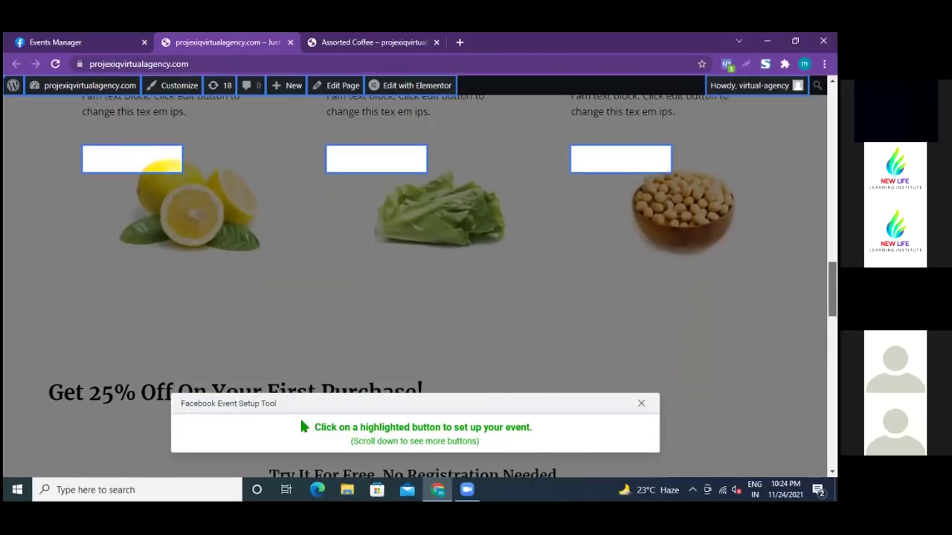
pyautogui.scroll(-5, 423, 283)
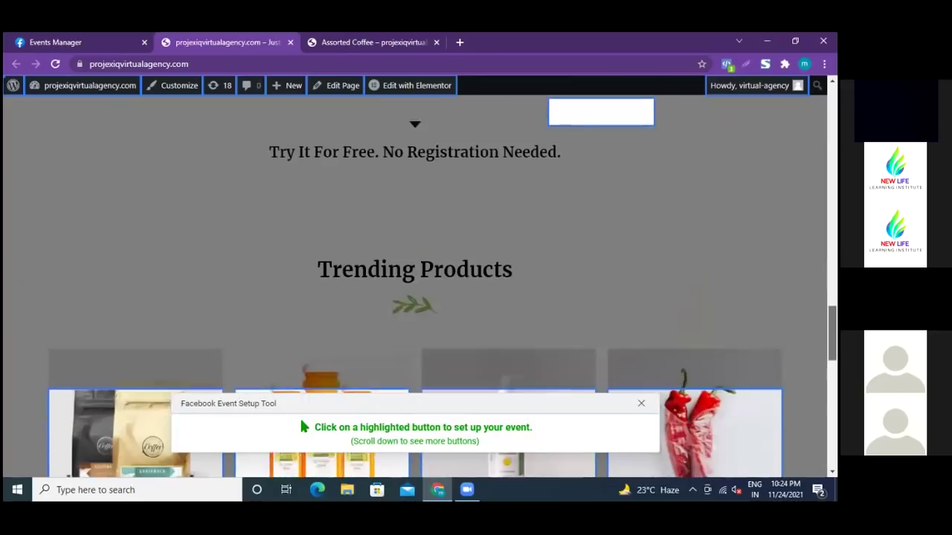
pyautogui.scroll(-3, 304, 427)
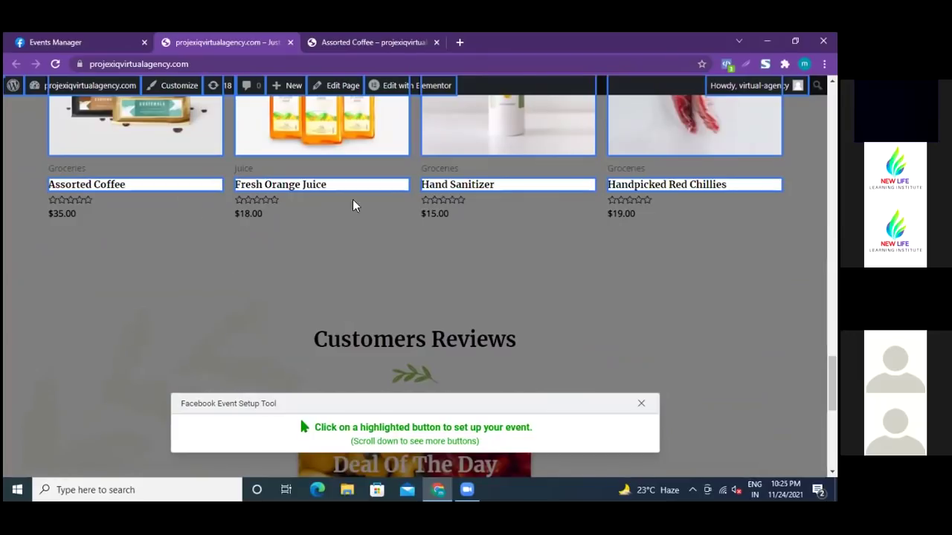
pyautogui.scroll(-2, 416, 282)
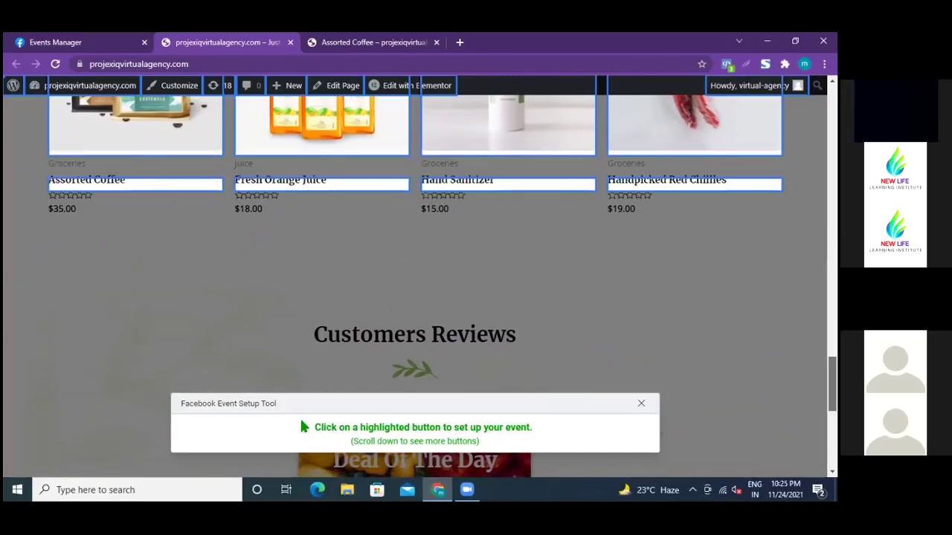
pyautogui.scroll(-4, 416, 283)
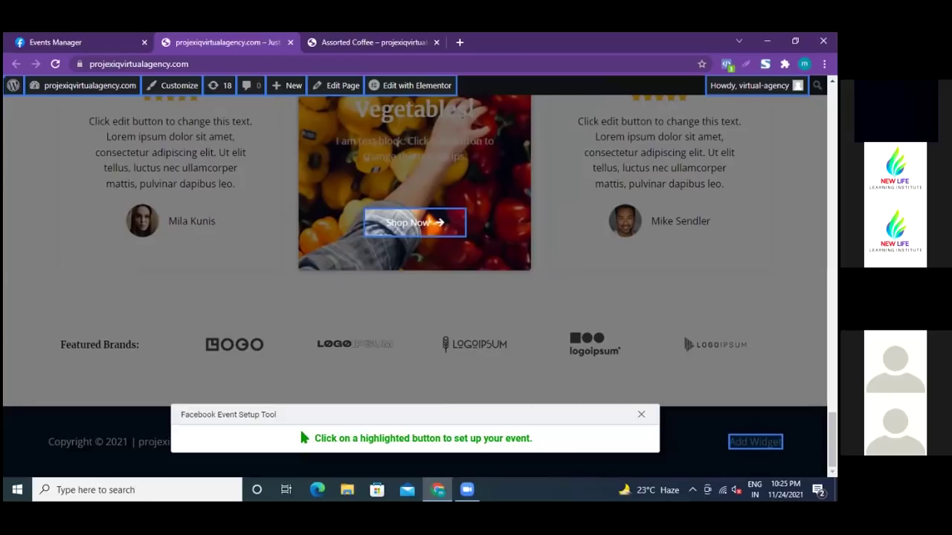
pyautogui.scroll(7, 420, 282)
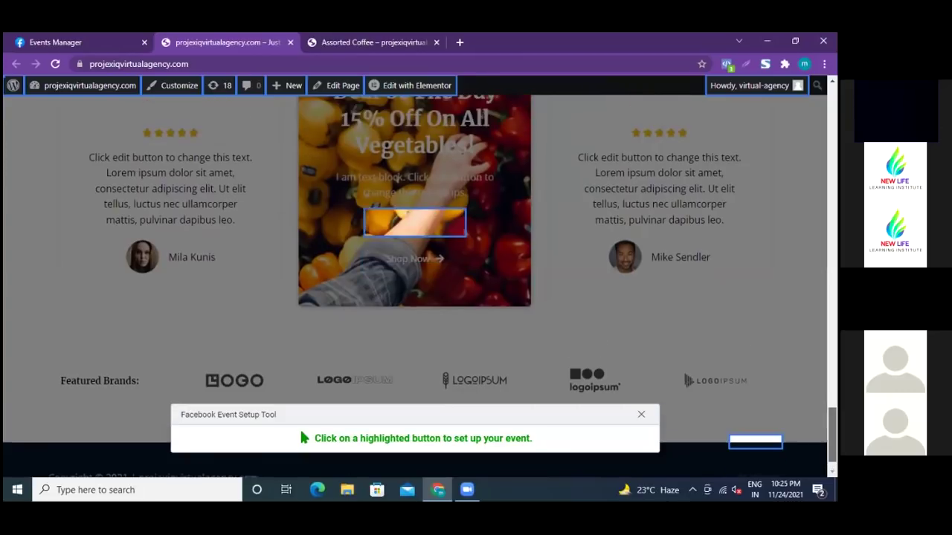
pyautogui.scroll(10, 420, 283)
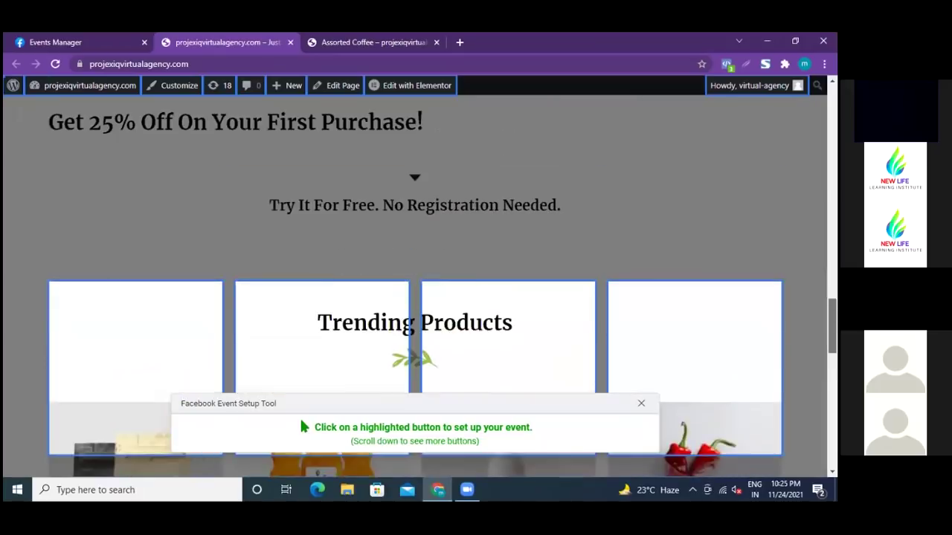
pyautogui.scroll(8, 304, 426)
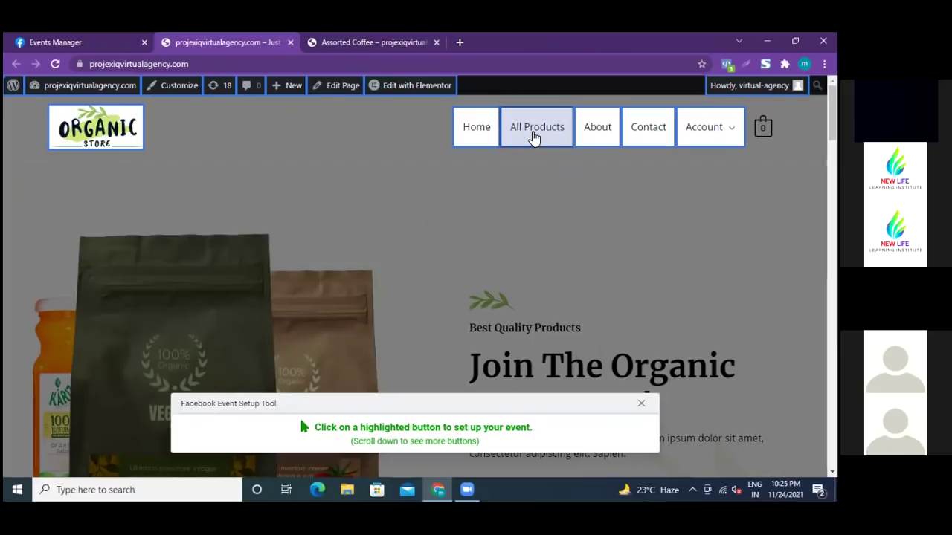
# - Select the All Products menu link and bring up its event type list
pyautogui.click(533, 135)
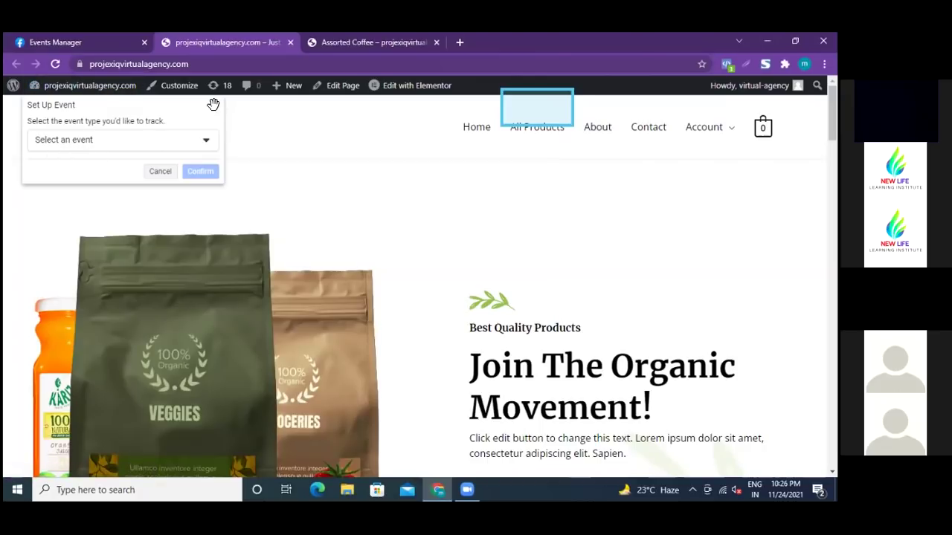
pyautogui.click(207, 143)
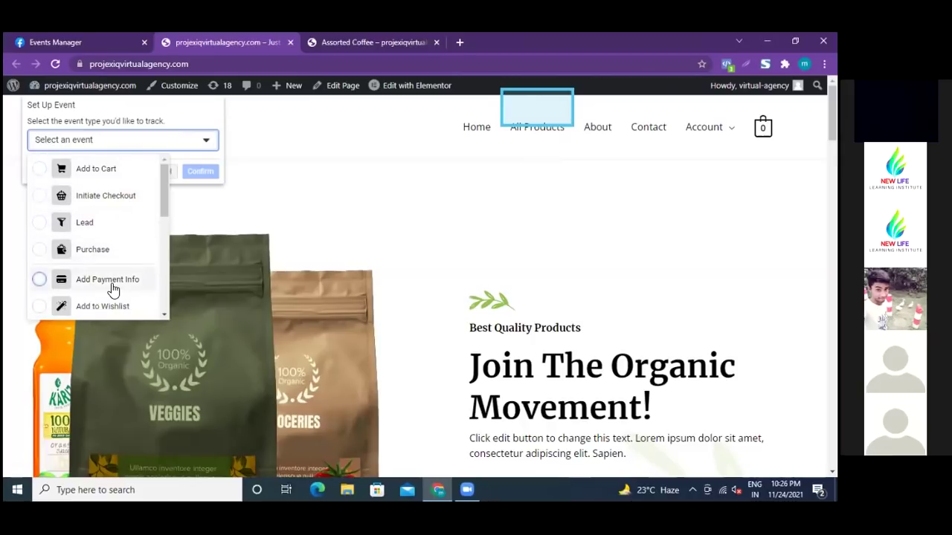
# - Scroll the event type list down to View Content
pyautogui.scroll(-1, 112, 290)
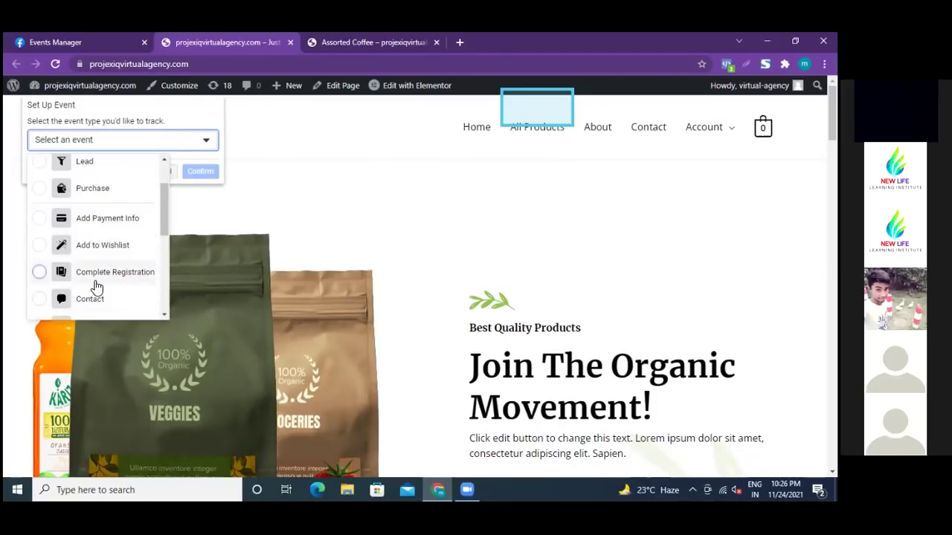
pyautogui.scroll(-1, 119, 279)
pyautogui.scroll(-1, 117, 287)
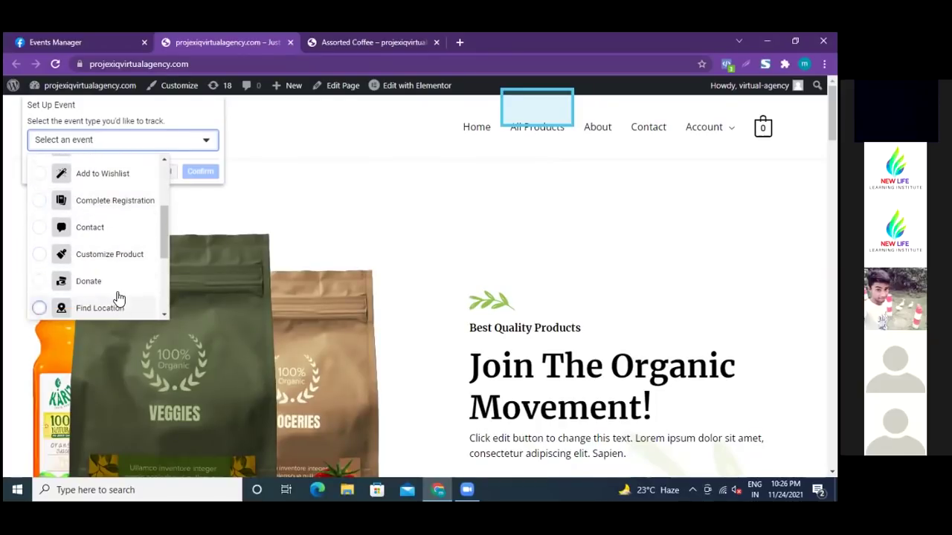
pyautogui.scroll(-2, 117, 287)
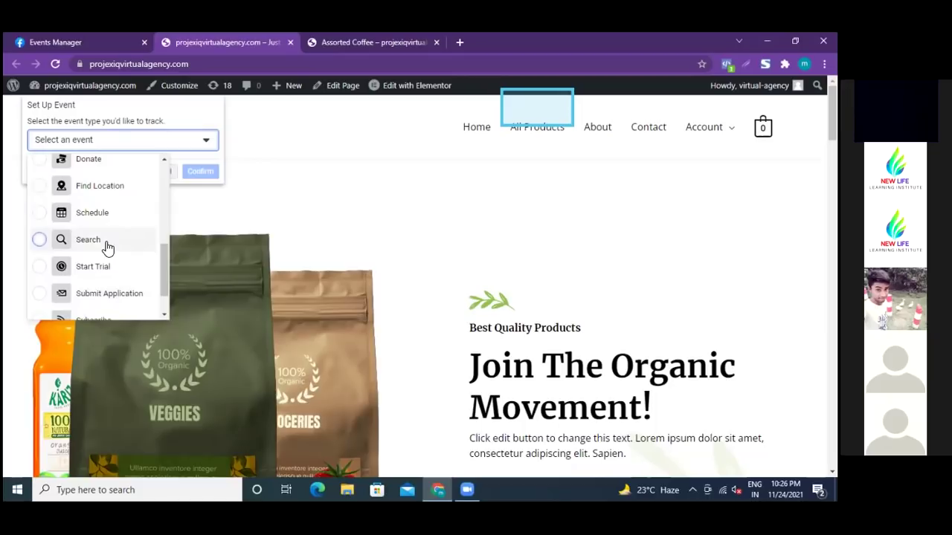
pyautogui.scroll(-1, 106, 250)
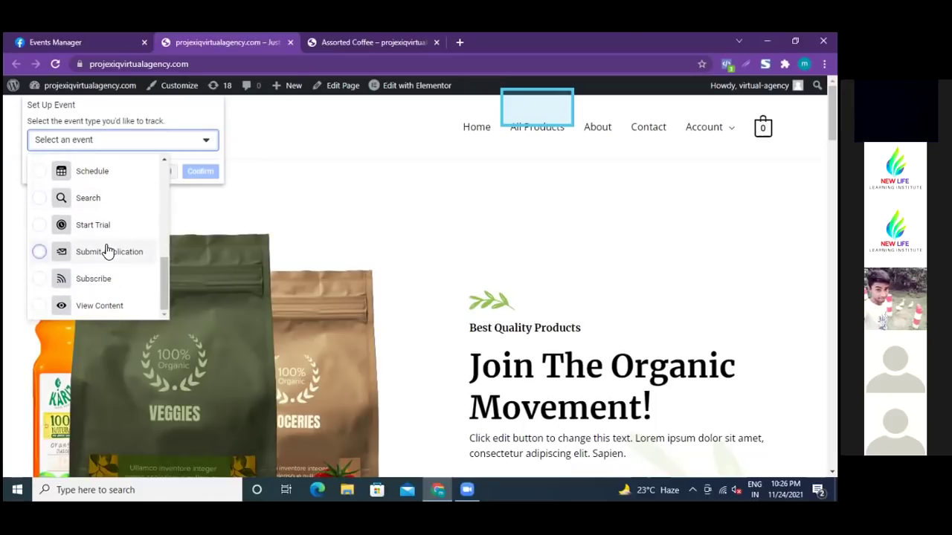
pyautogui.scroll(-2, 109, 252)
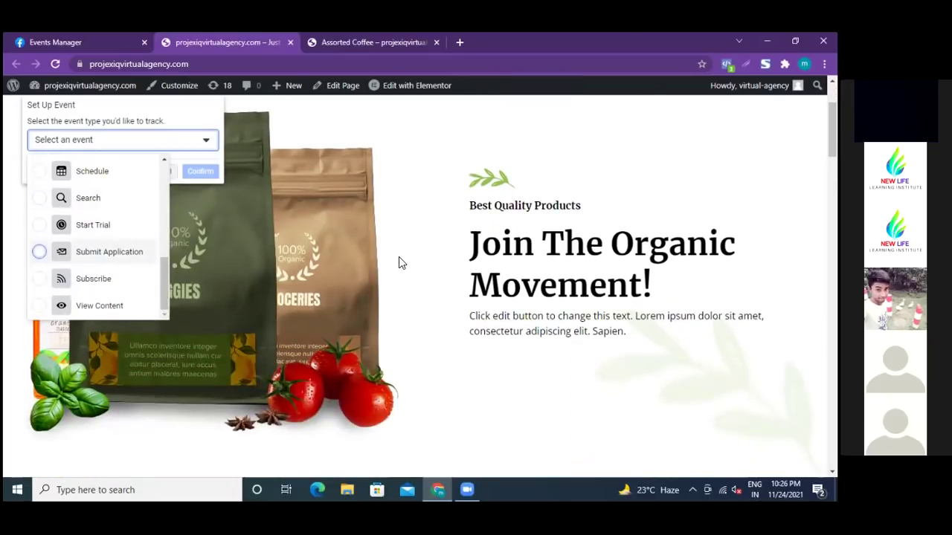
pyautogui.scroll(1, 404, 282)
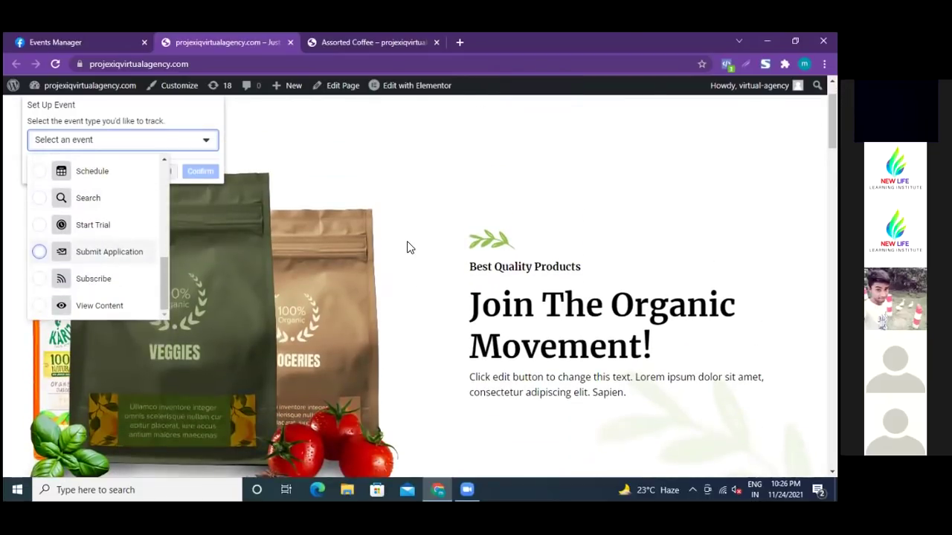
pyautogui.scroll(-1, 407, 247)
pyautogui.scroll(2, 406, 247)
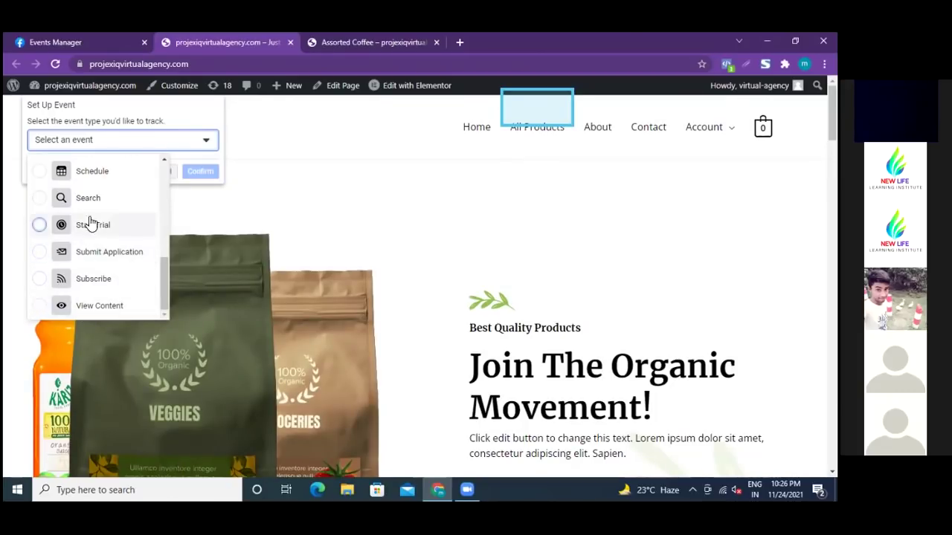
pyautogui.scroll(2, 96, 262)
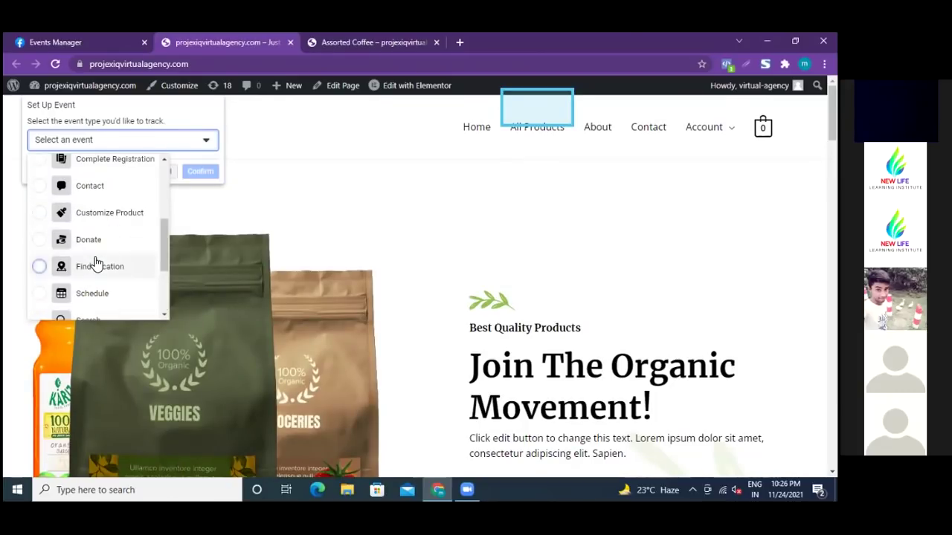
pyautogui.scroll(-1, 93, 259)
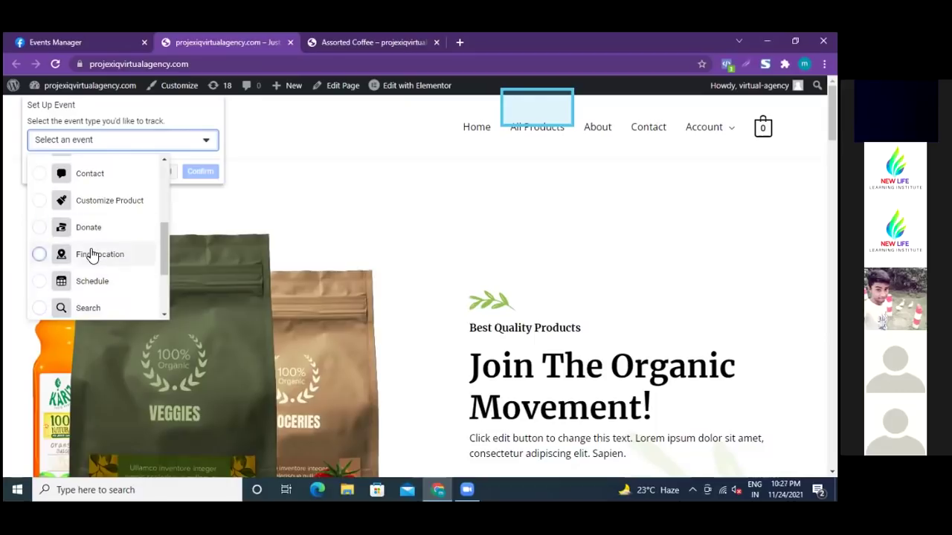
pyautogui.scroll(3, 96, 245)
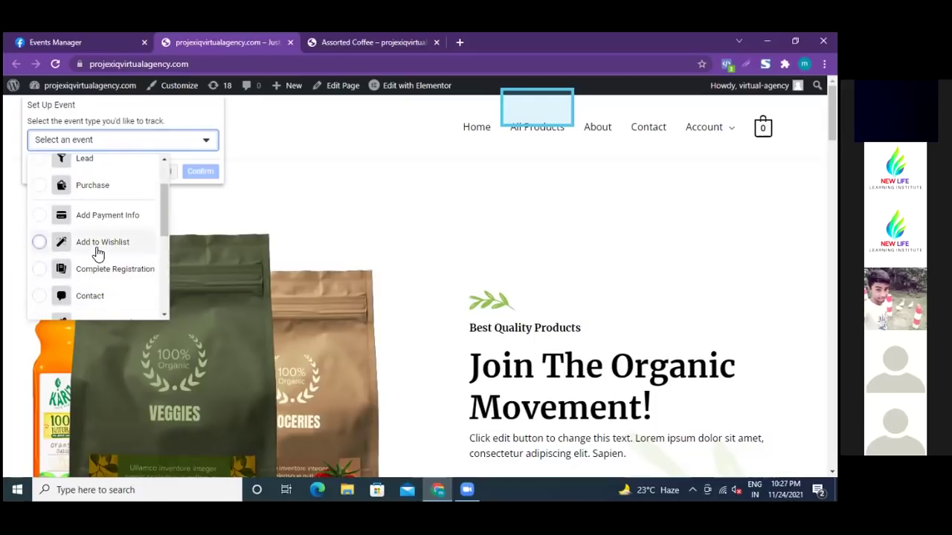
pyautogui.scroll(2, 110, 254)
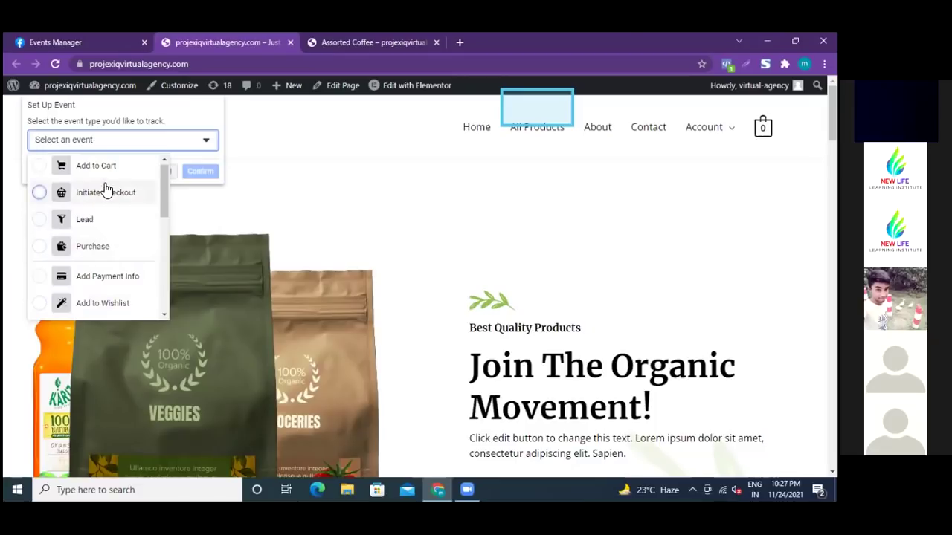
pyautogui.scroll(-5, 109, 272)
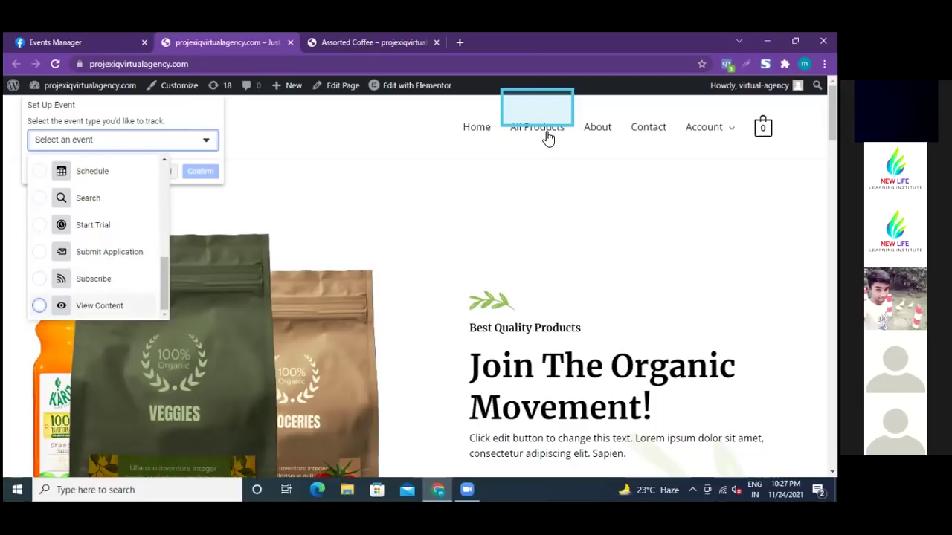
# - Track the All Products link as a View Content event with no value
pyautogui.click(40, 307)
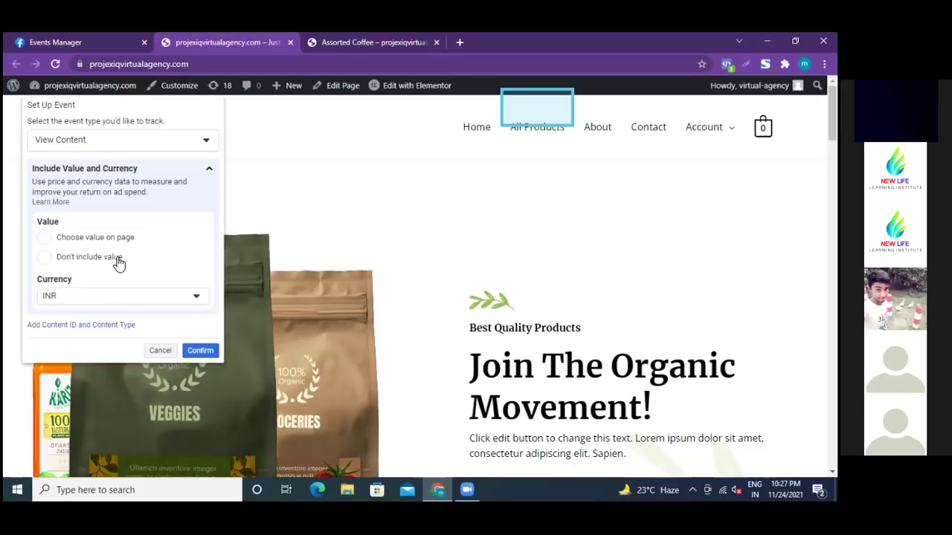
pyautogui.click(45, 258)
pyautogui.click(200, 351)
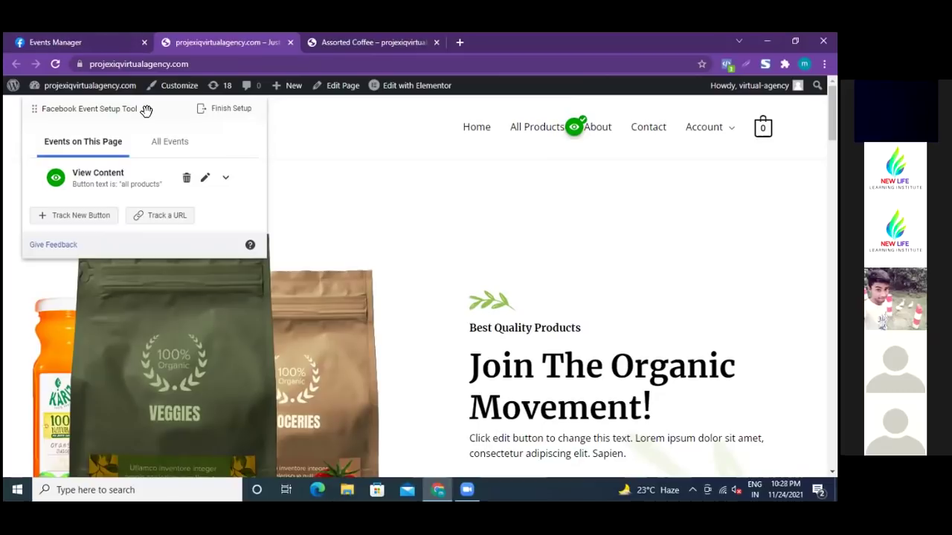
# - Start tracking another button and scroll down to the Best Selling Products cards
pyautogui.click(73, 216)
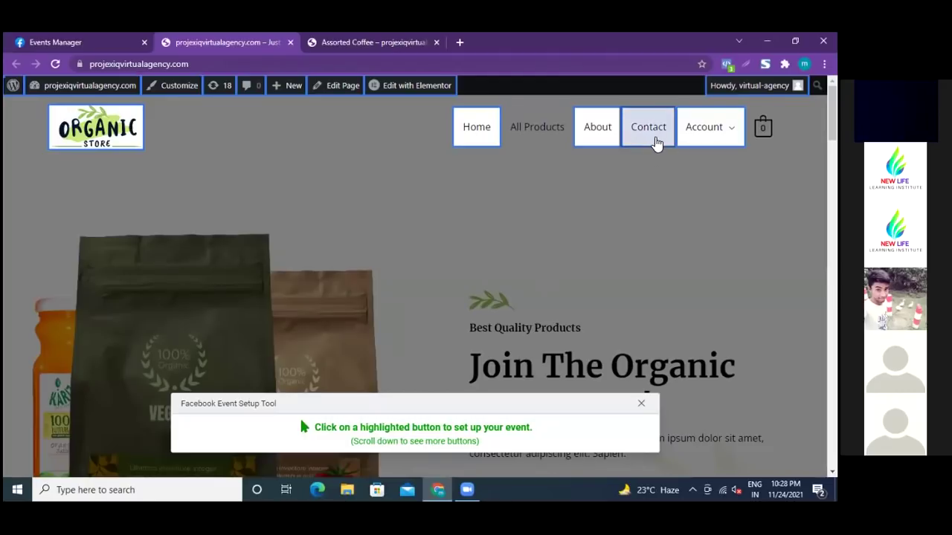
pyautogui.scroll(-3, 528, 242)
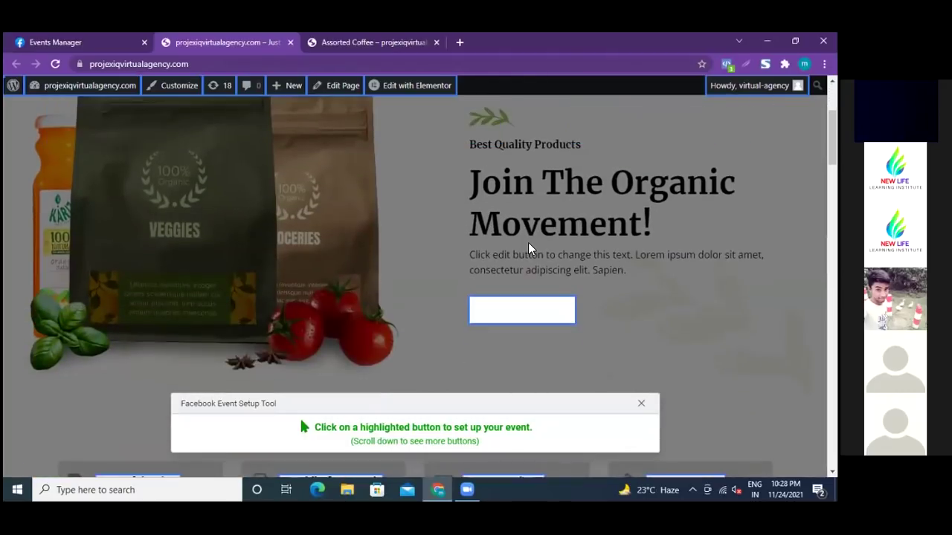
pyautogui.scroll(-4, 530, 247)
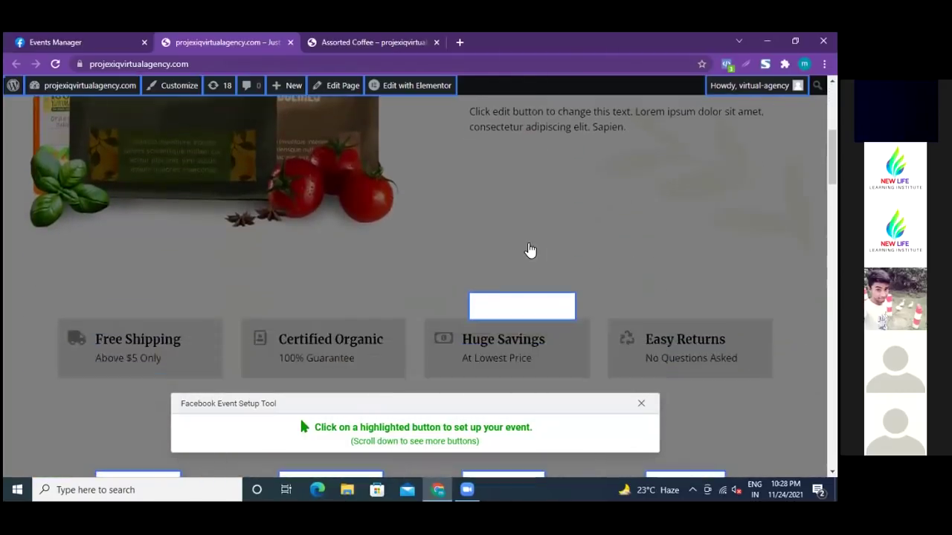
pyautogui.scroll(-2, 529, 250)
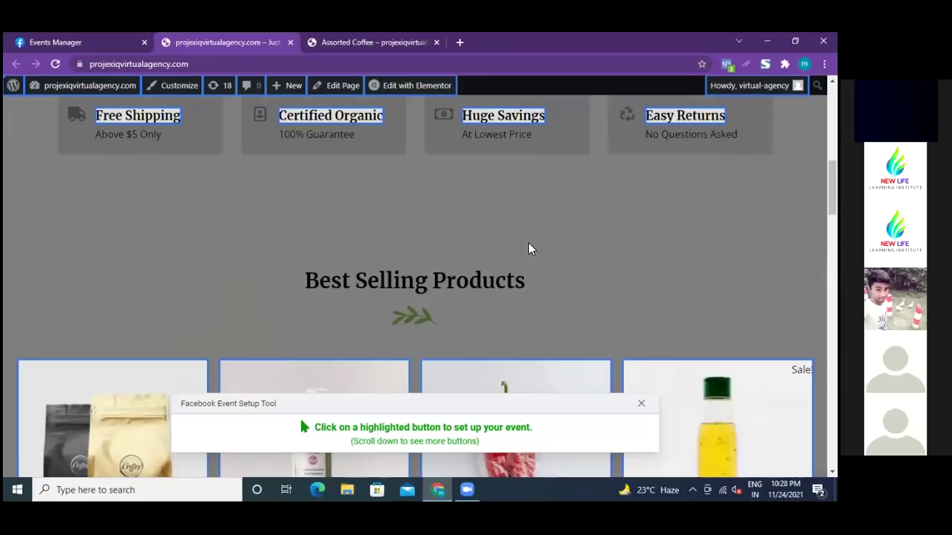
pyautogui.scroll(-3, 529, 250)
pyautogui.scroll(-2, 530, 250)
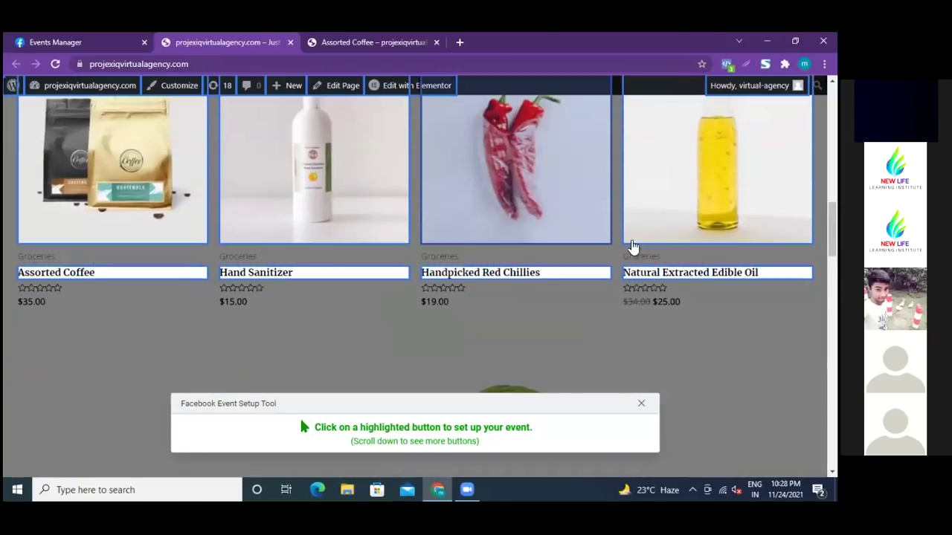
pyautogui.scroll(3, 4, 394)
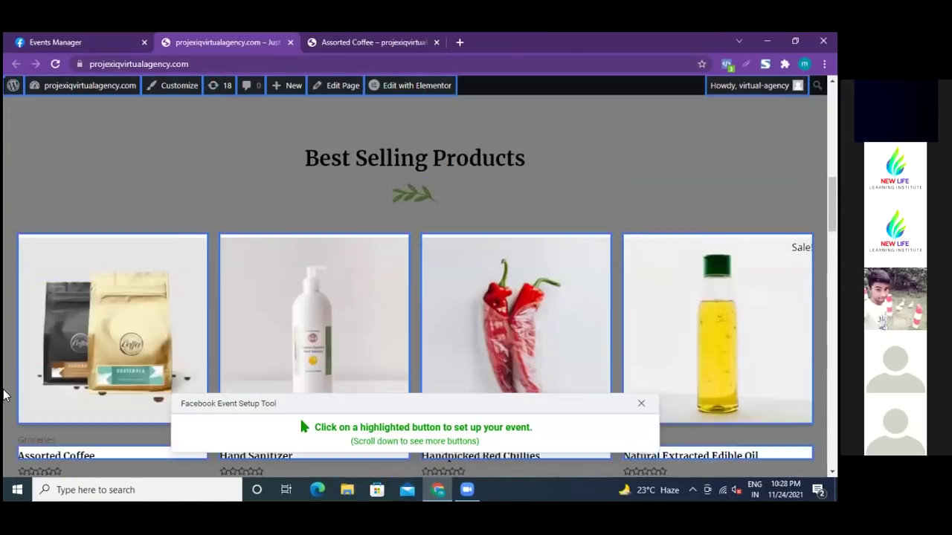
pyautogui.scroll(-2, 3, 394)
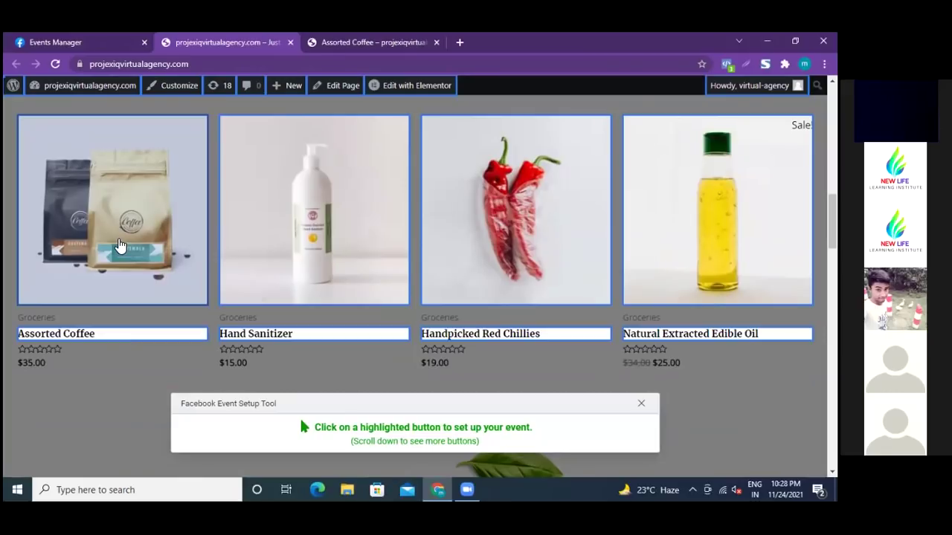
# - Track the Assorted Coffee product image as an Add to Cart event with no value
pyautogui.click(119, 245)
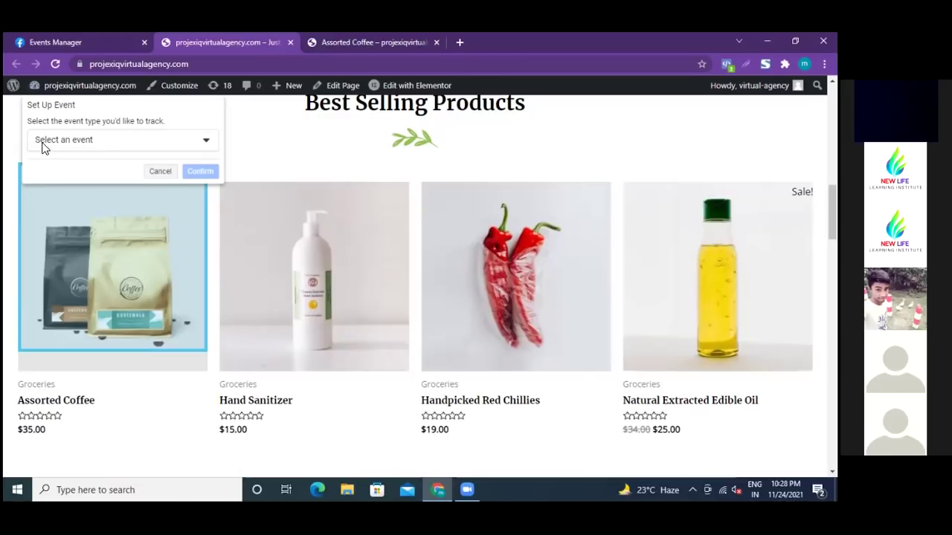
pyautogui.click(207, 145)
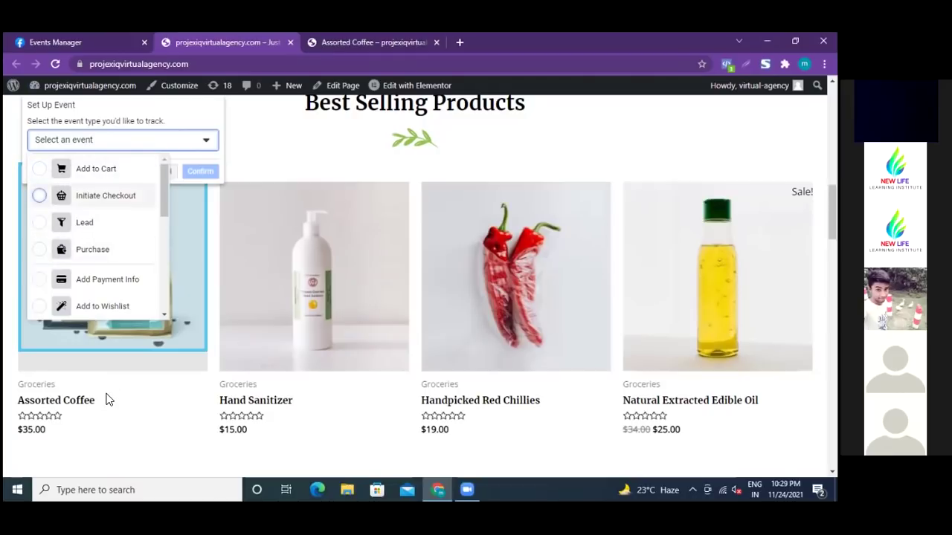
pyautogui.click(40, 174)
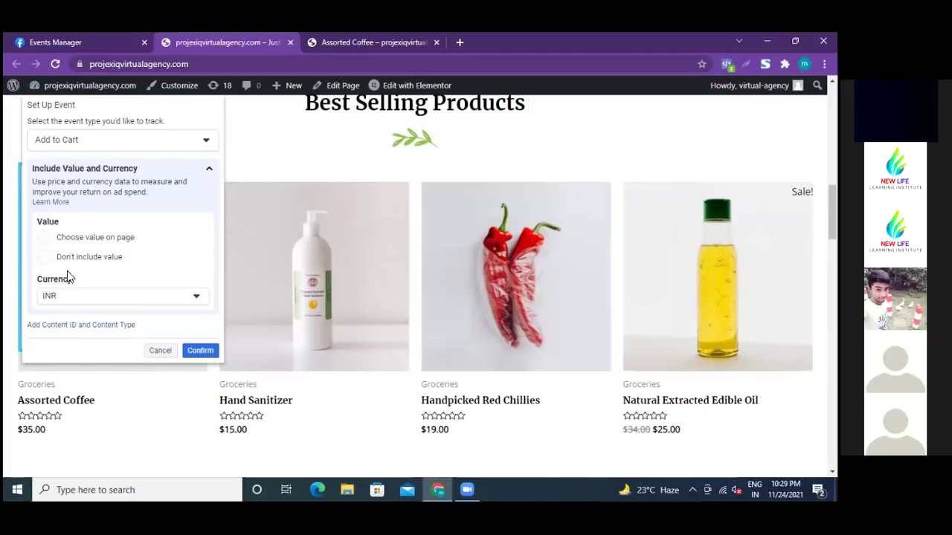
pyautogui.click(43, 257)
pyautogui.click(200, 353)
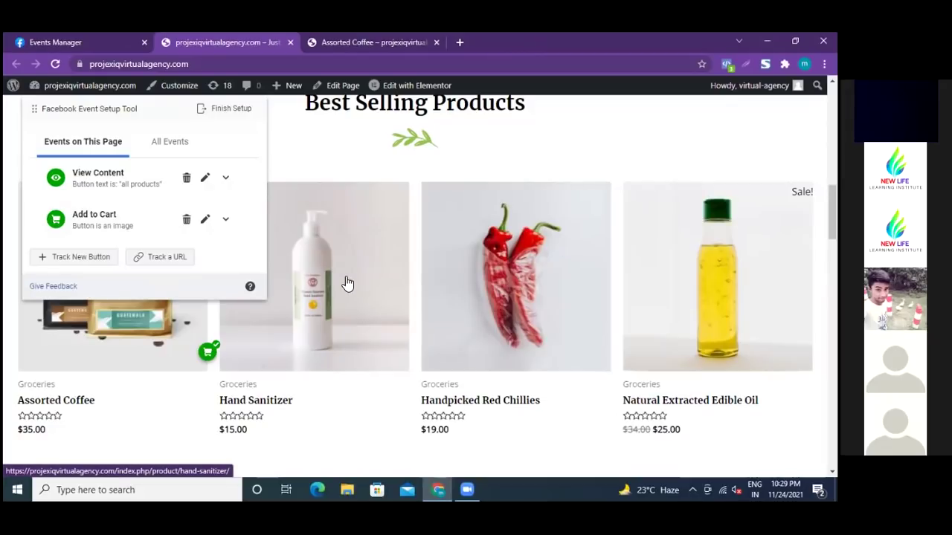
# - Add a second Add to Cart event, with no value, on the Hand Sanitizer image
pyautogui.click(80, 256)
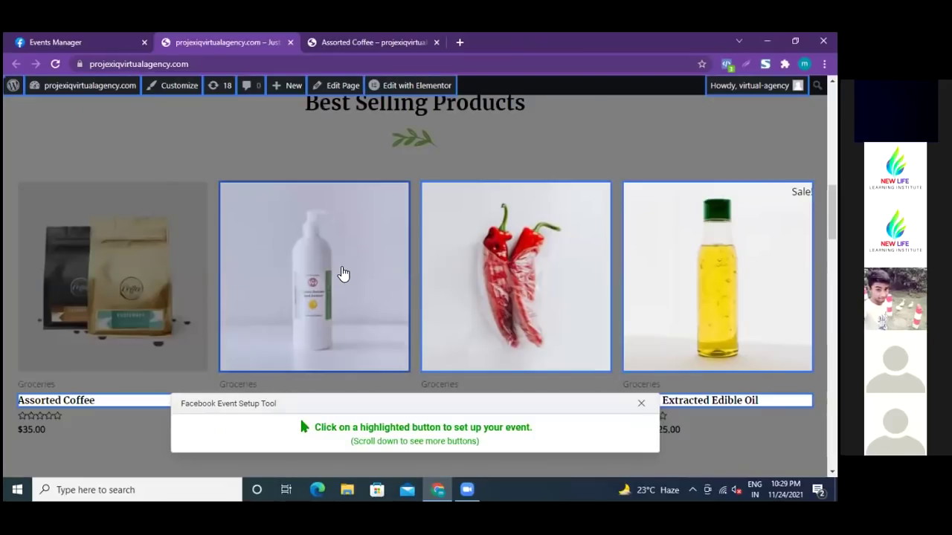
pyautogui.click(343, 274)
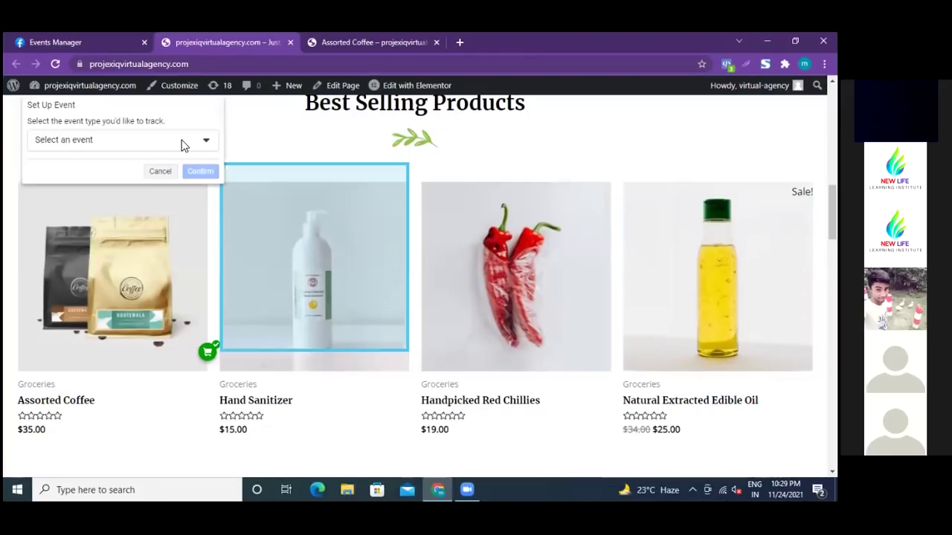
pyautogui.click(206, 142)
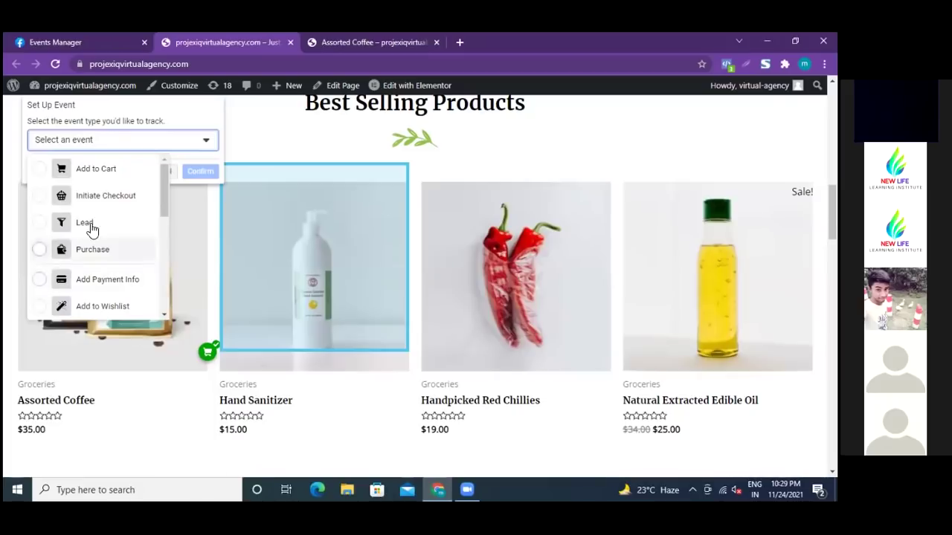
pyautogui.click(41, 172)
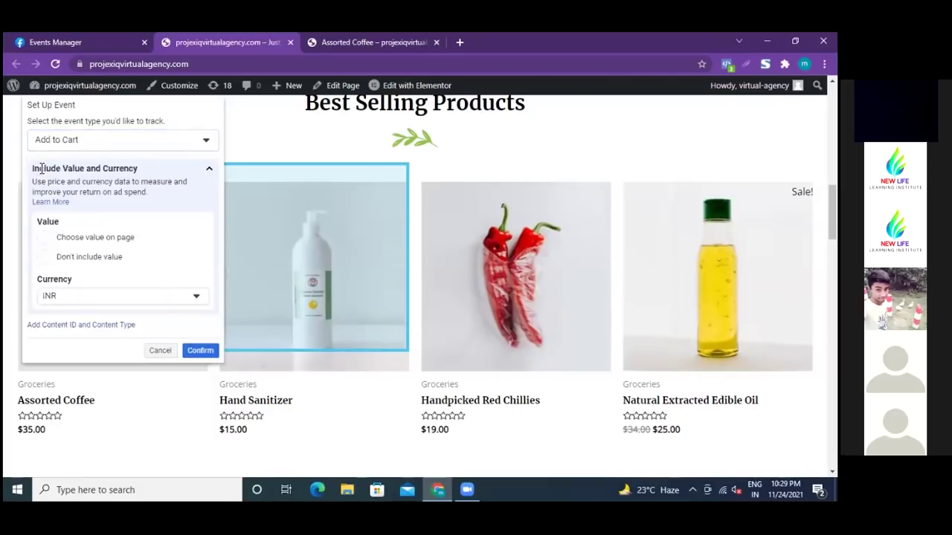
pyautogui.click(45, 259)
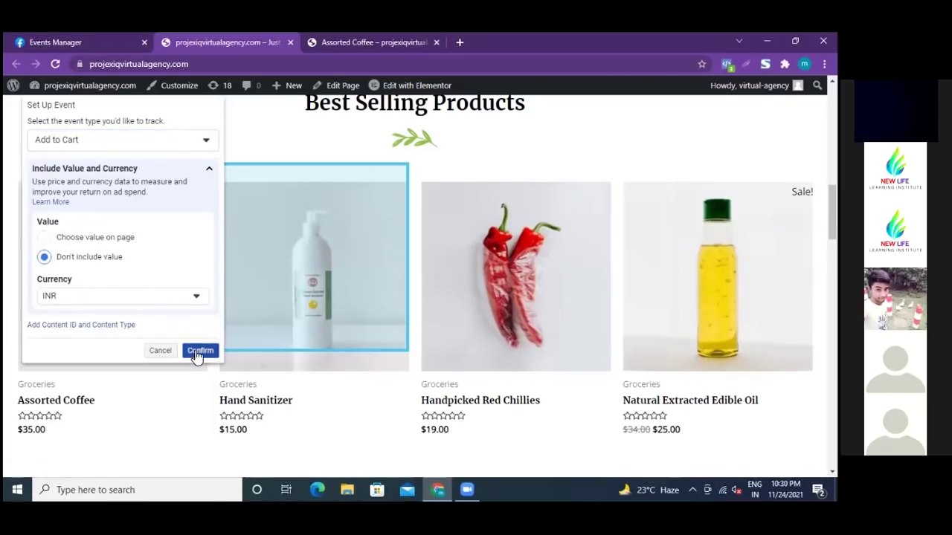
pyautogui.click(198, 351)
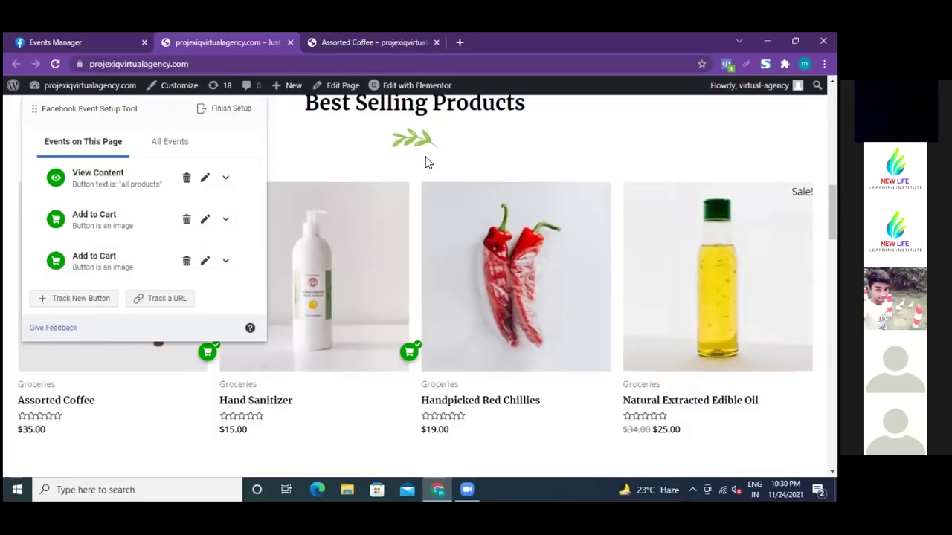
# - Expand the first Add to Cart event to see it fires on coffee-asorted-300x300.jpg clicks
pyautogui.click(226, 220)
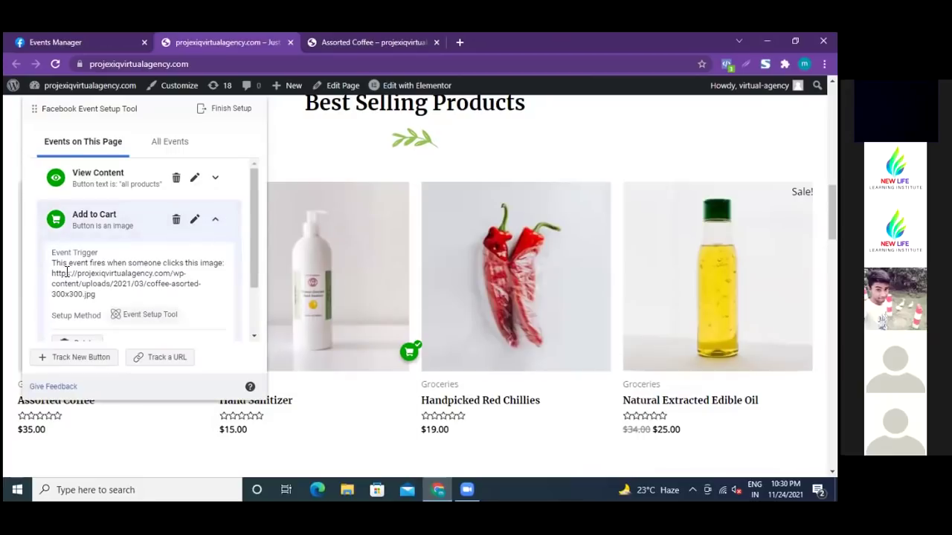
pyautogui.scroll(-1, 137, 262)
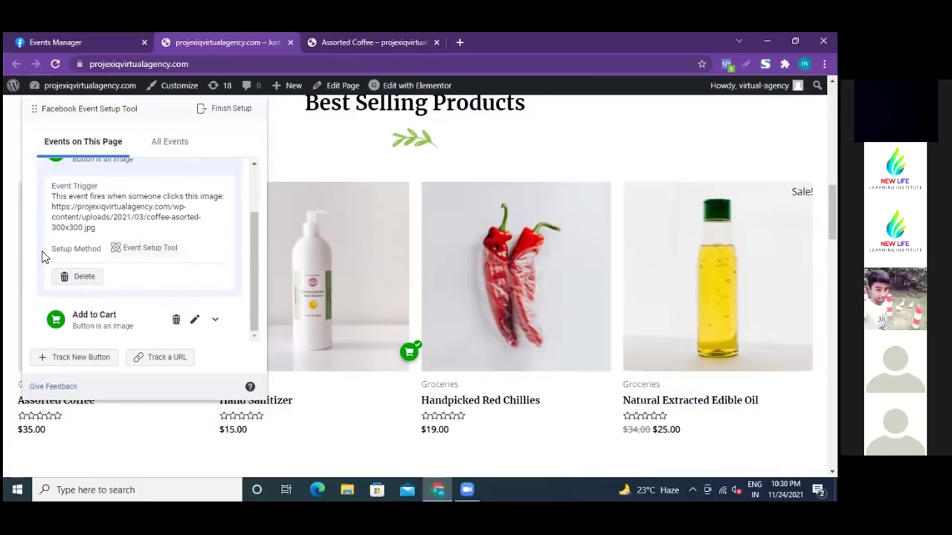
pyautogui.scroll(1, 148, 238)
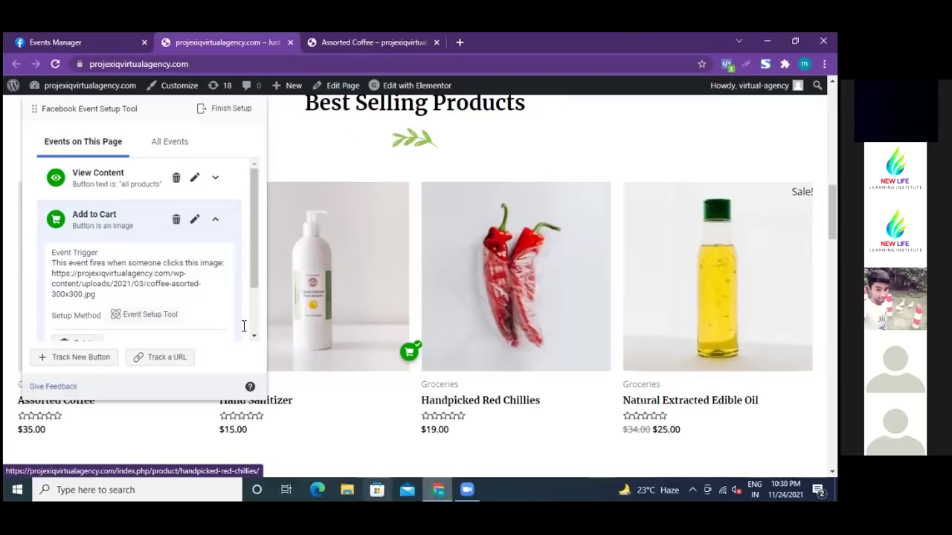
# - Track the Handpicked Red Chillies image as an Initiate Checkout event without value
pyautogui.click(87, 359)
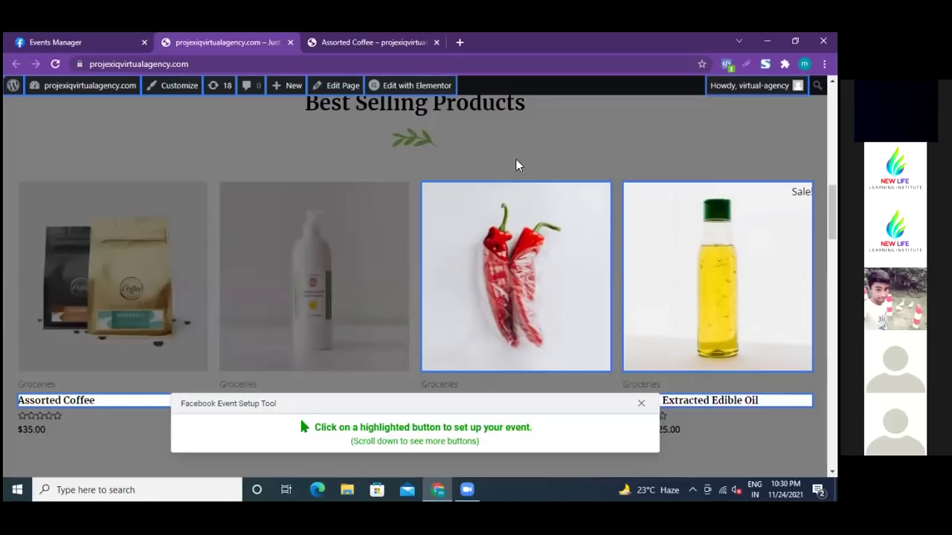
pyautogui.click(498, 290)
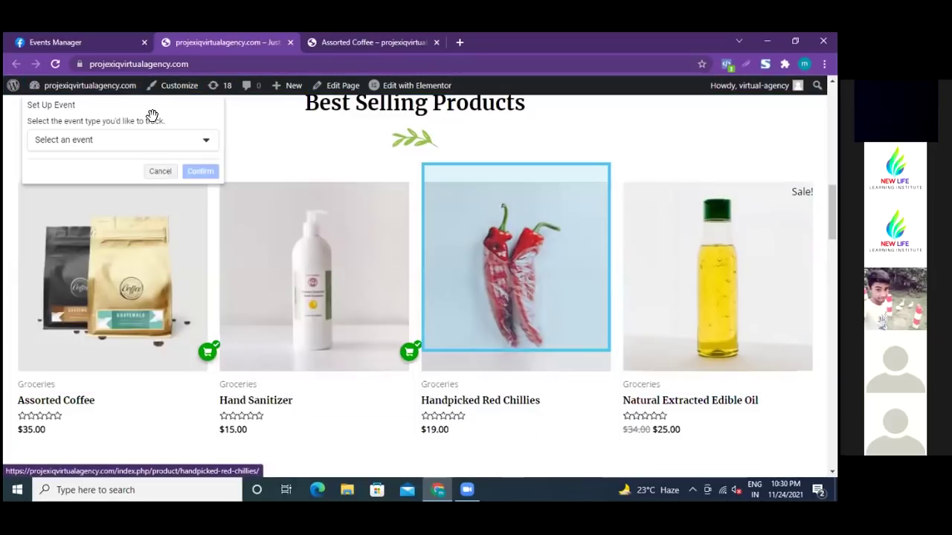
pyautogui.click(208, 144)
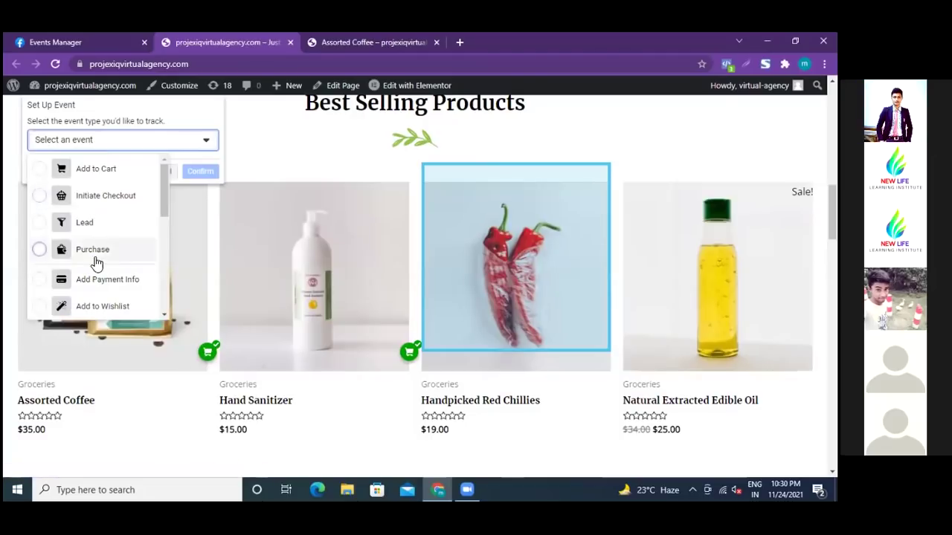
pyautogui.scroll(-1, 100, 245)
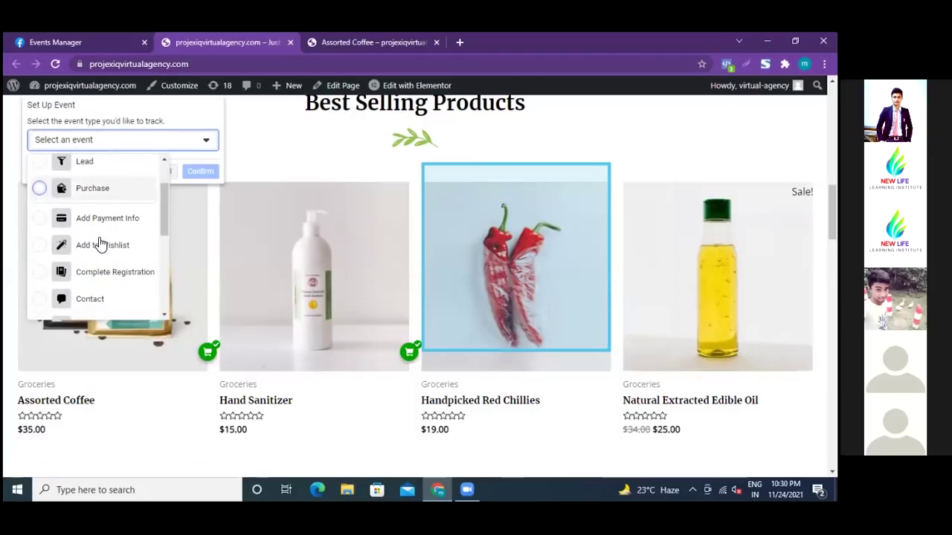
pyautogui.scroll(1, 100, 244)
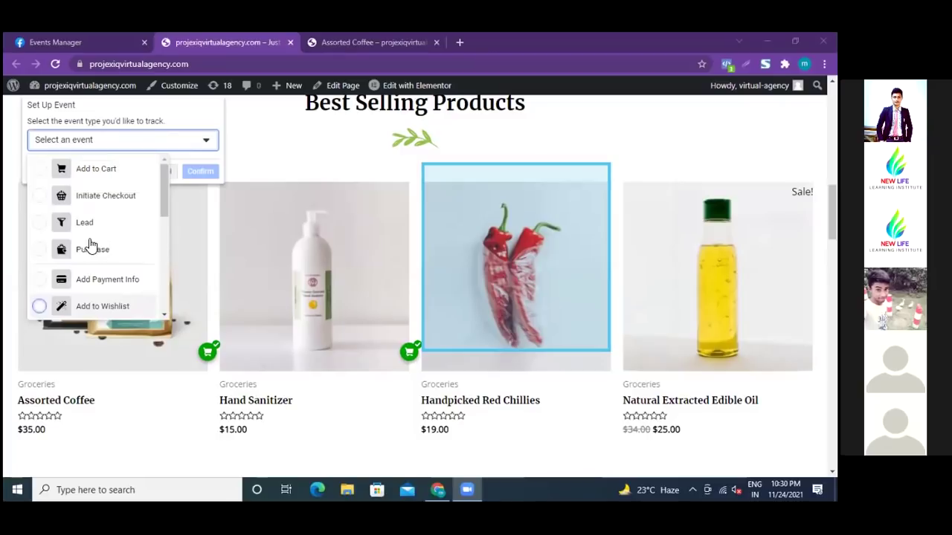
pyautogui.click(39, 197)
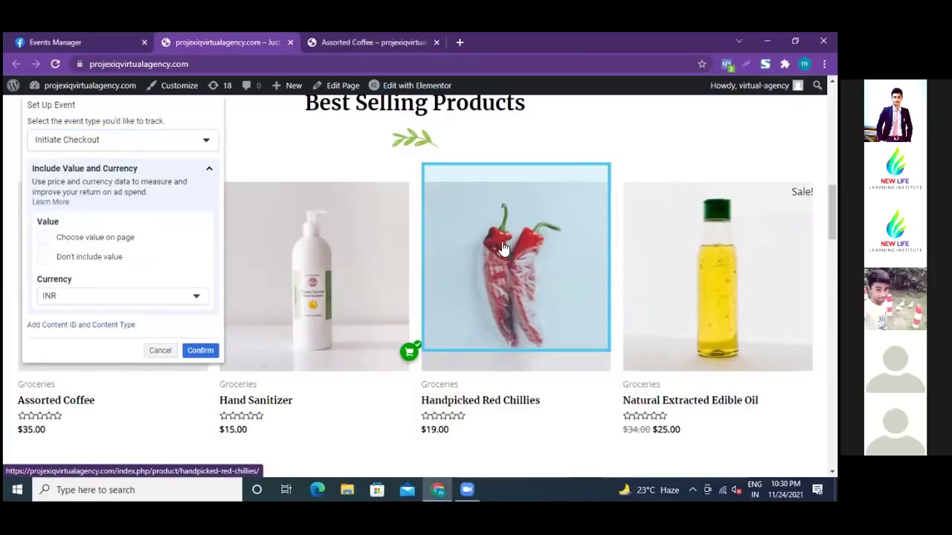
pyautogui.click(44, 258)
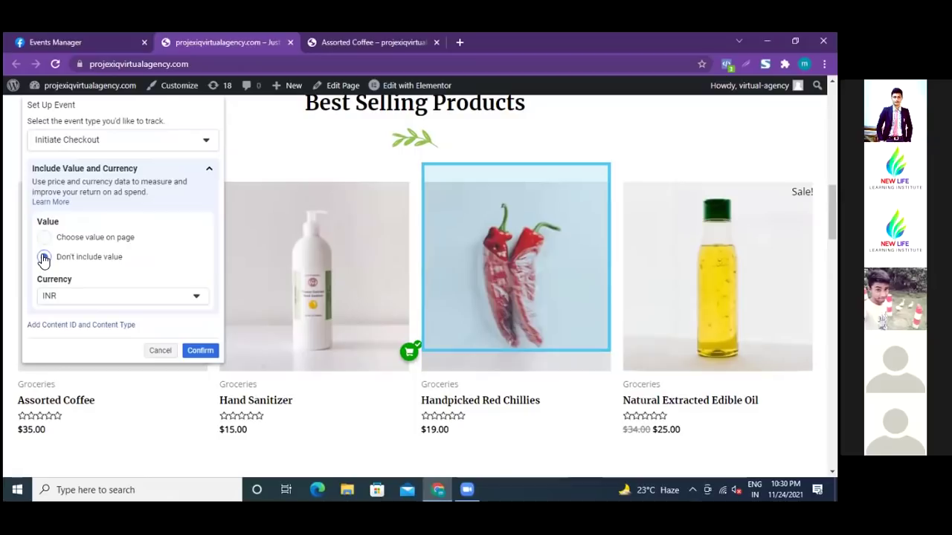
pyautogui.click(203, 354)
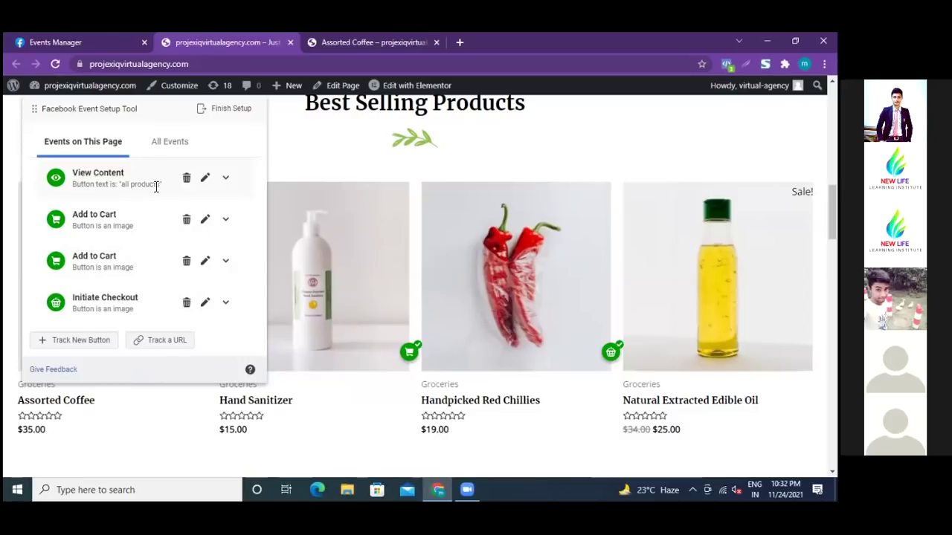
pyautogui.scroll(1, 416, 248)
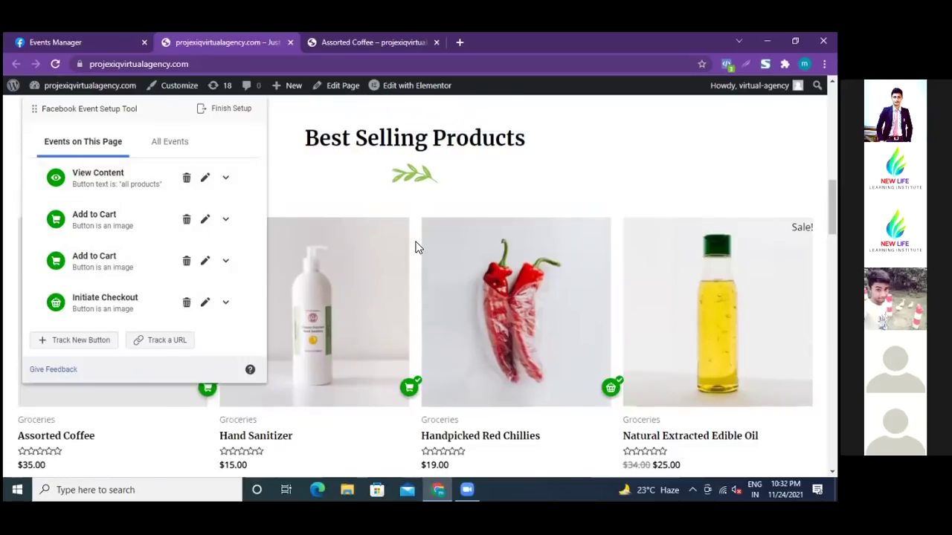
pyautogui.scroll(3, 415, 247)
pyautogui.scroll(4, 415, 248)
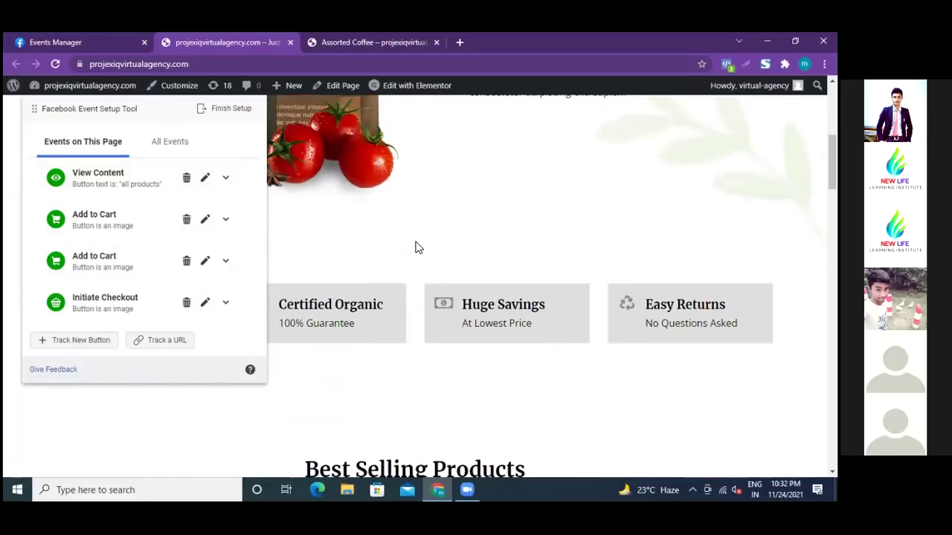
pyautogui.scroll(4, 416, 248)
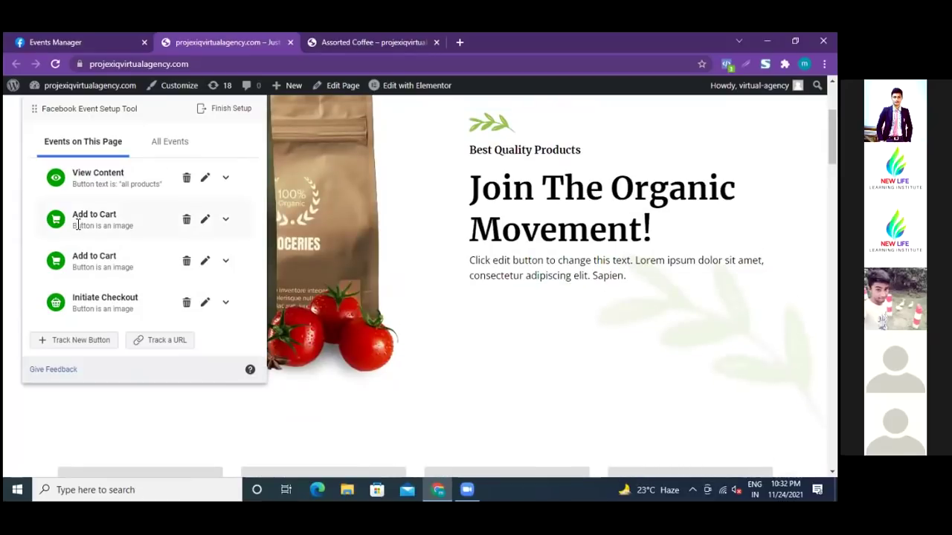
pyautogui.scroll(-3, 409, 255)
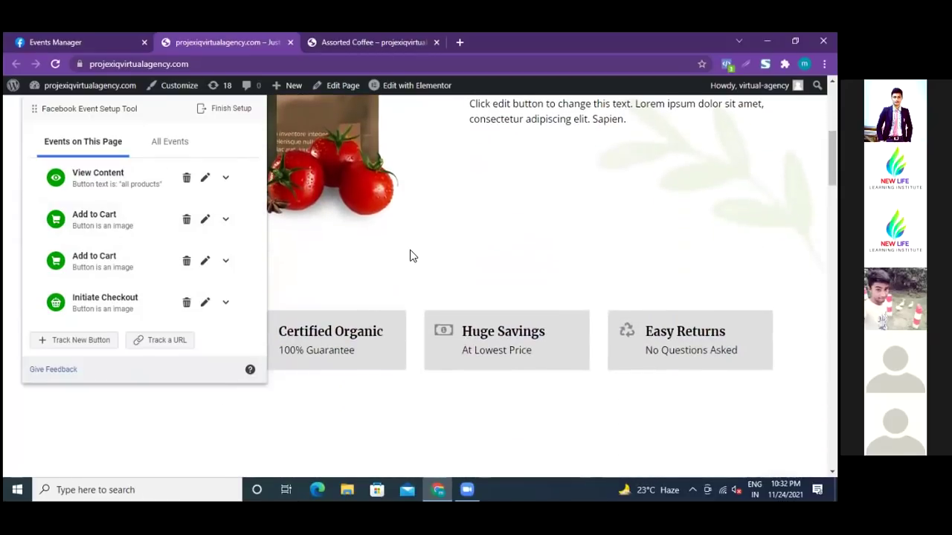
pyautogui.scroll(-7, 409, 256)
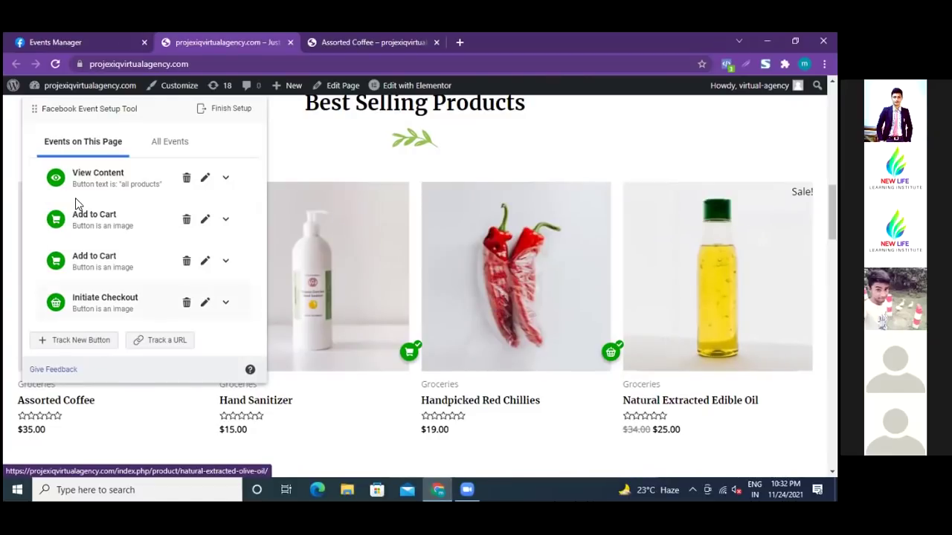
# - Put the homepage into button-picking mode to choose another element to track
pyautogui.click(80, 339)
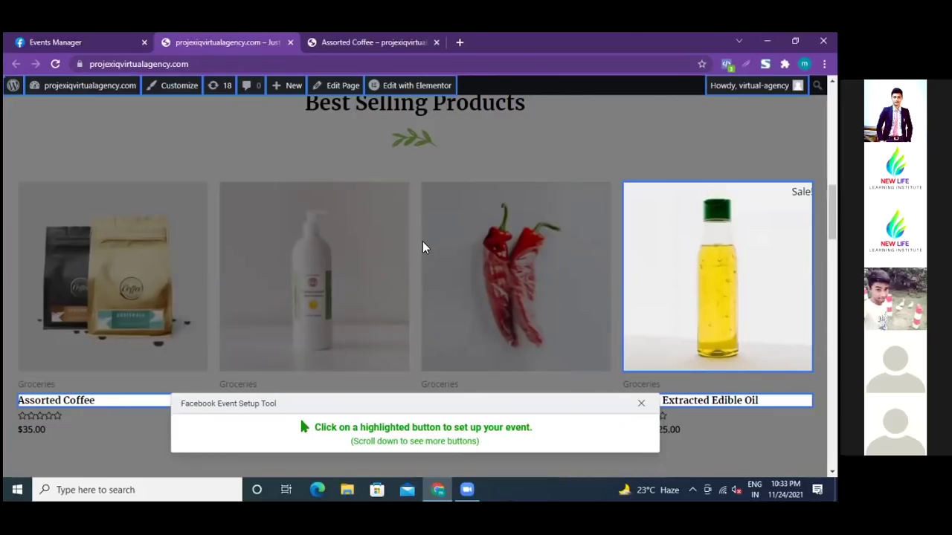
pyautogui.scroll(5, 422, 248)
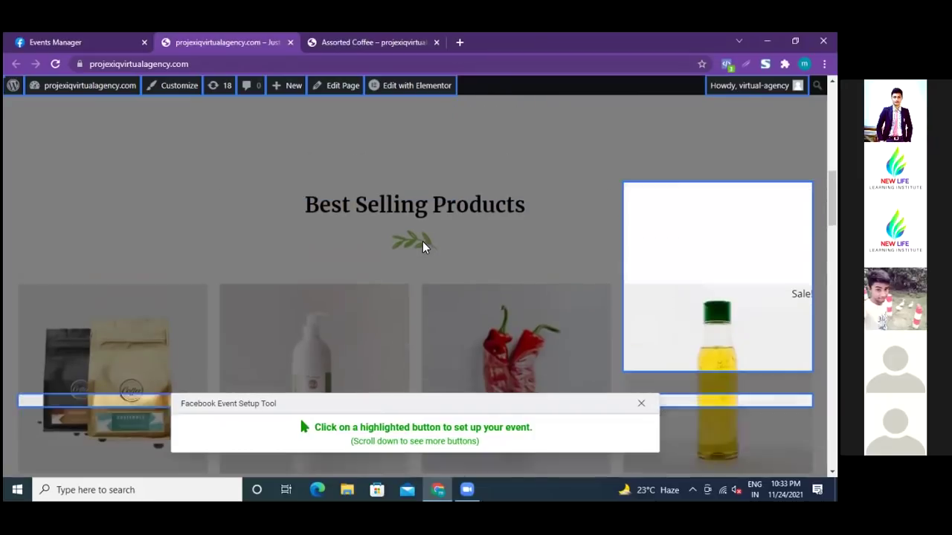
pyautogui.scroll(5, 422, 247)
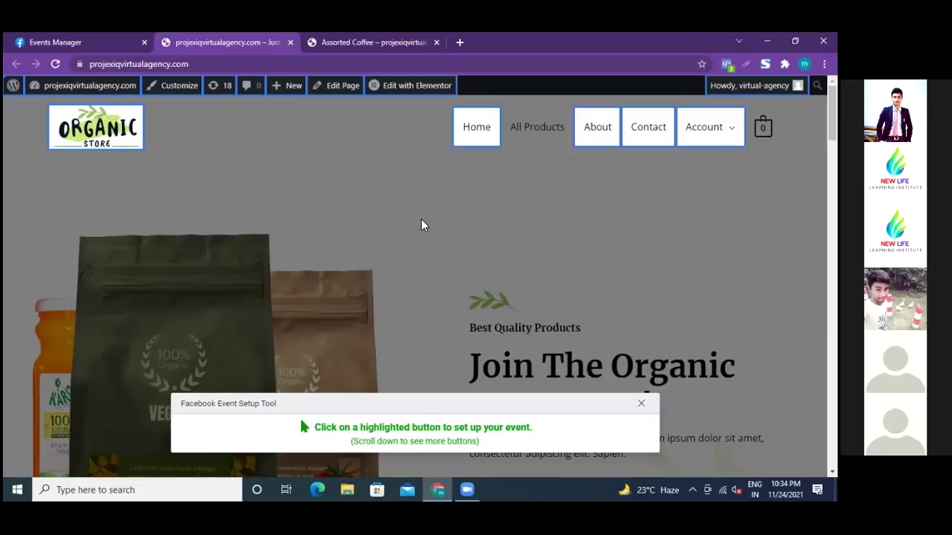
# - Track the Natural Extracted Edible Oil image as another Initiate Checkout event without value
pyautogui.scroll(-3, 421, 220)
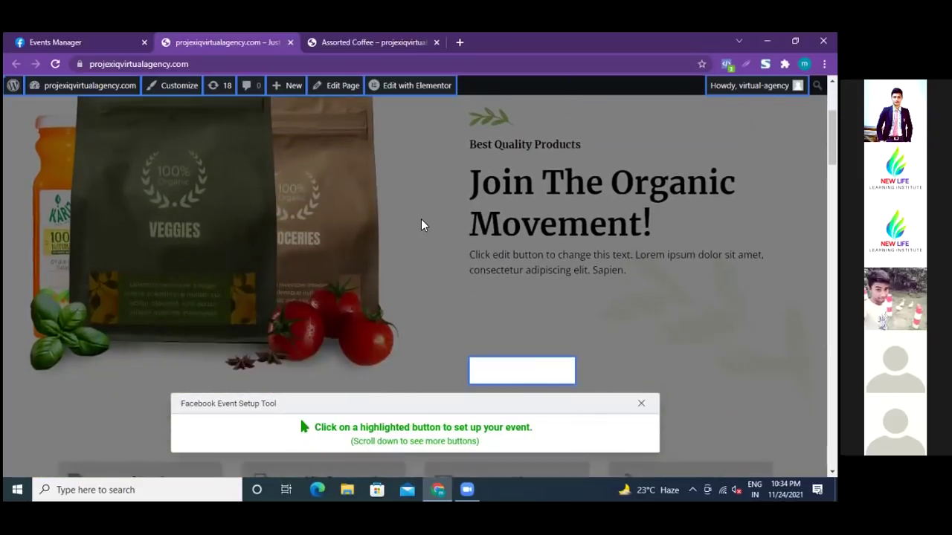
pyautogui.scroll(-2, 420, 224)
pyautogui.scroll(-2, 421, 225)
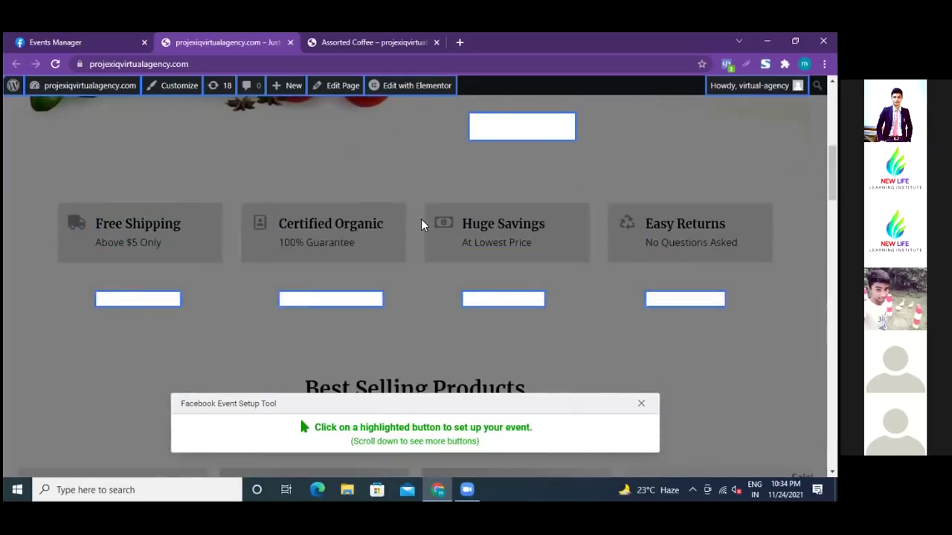
pyautogui.scroll(-2, 421, 223)
pyautogui.scroll(-2, 420, 223)
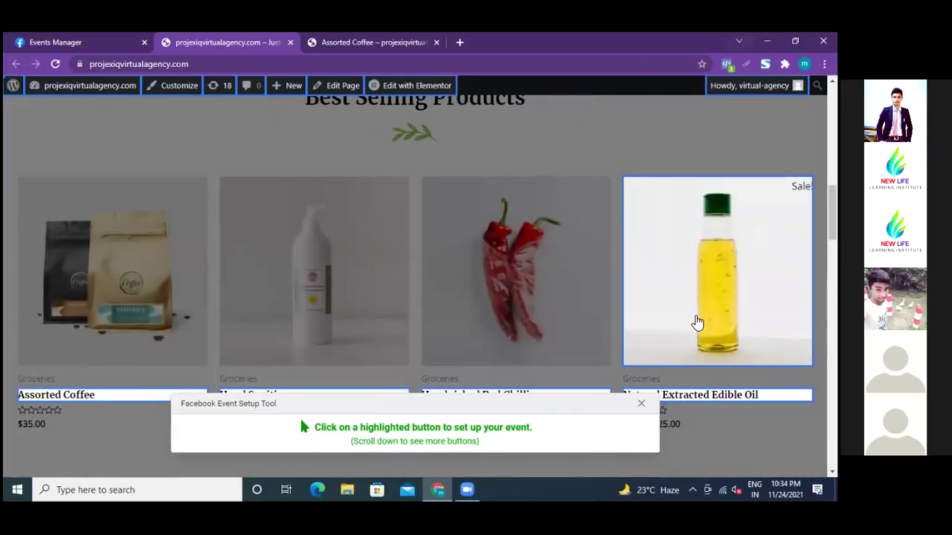
pyautogui.click(707, 279)
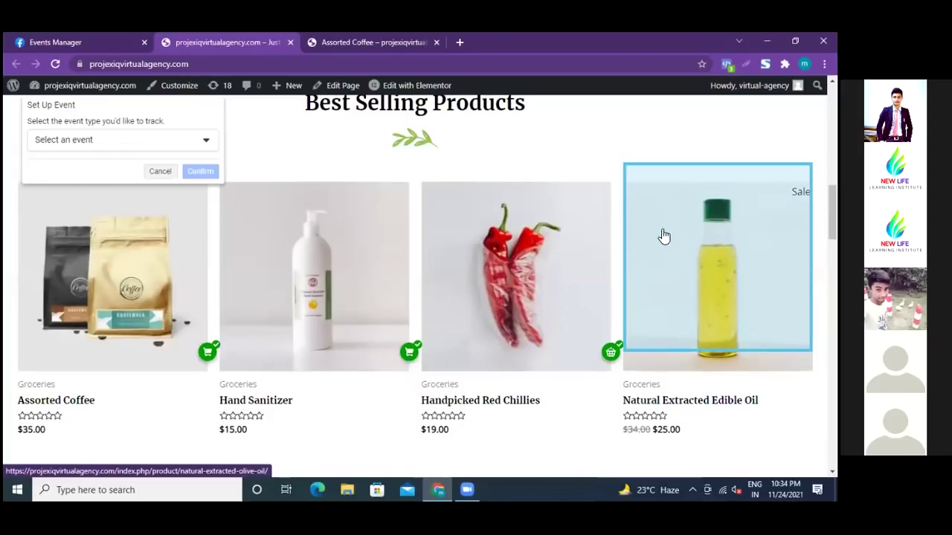
pyautogui.click(206, 141)
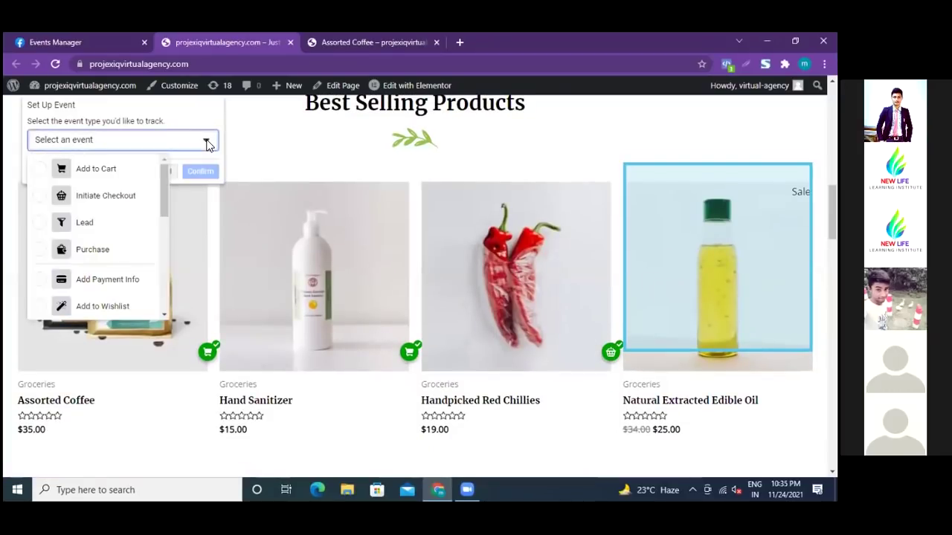
pyautogui.click(41, 197)
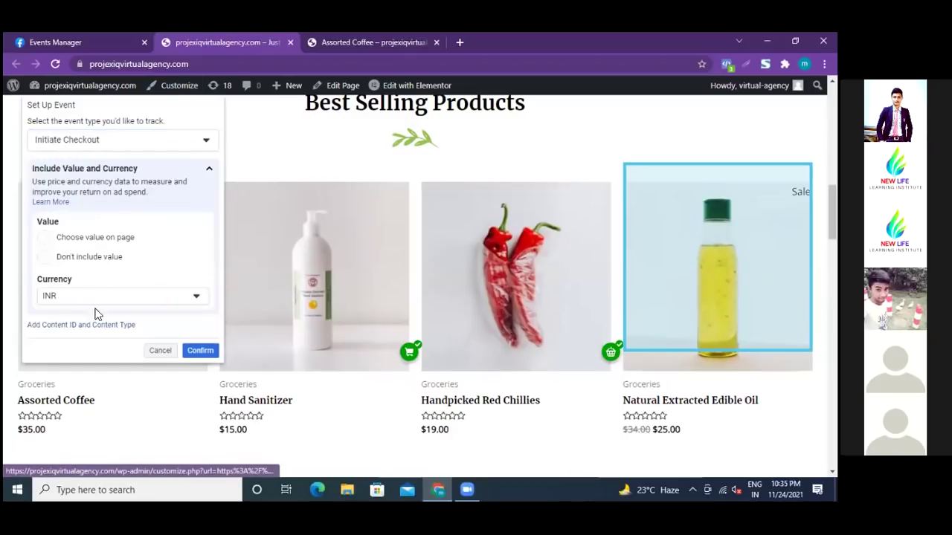
pyautogui.click(46, 257)
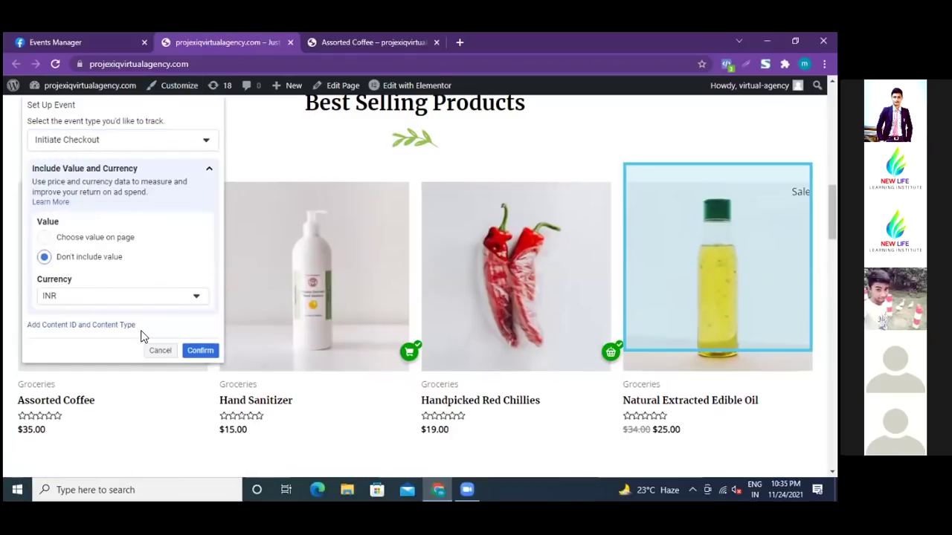
pyautogui.click(200, 350)
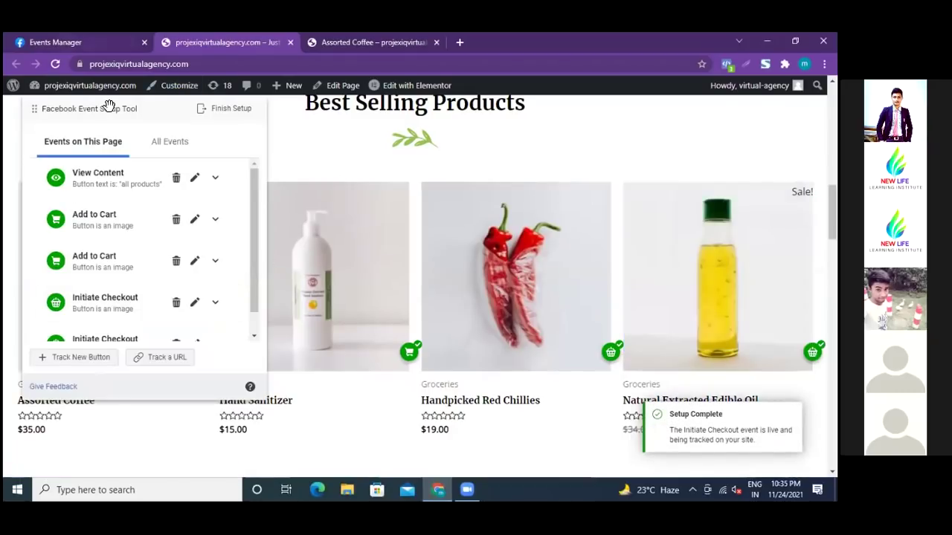
pyautogui.scroll(-3, 492, 266)
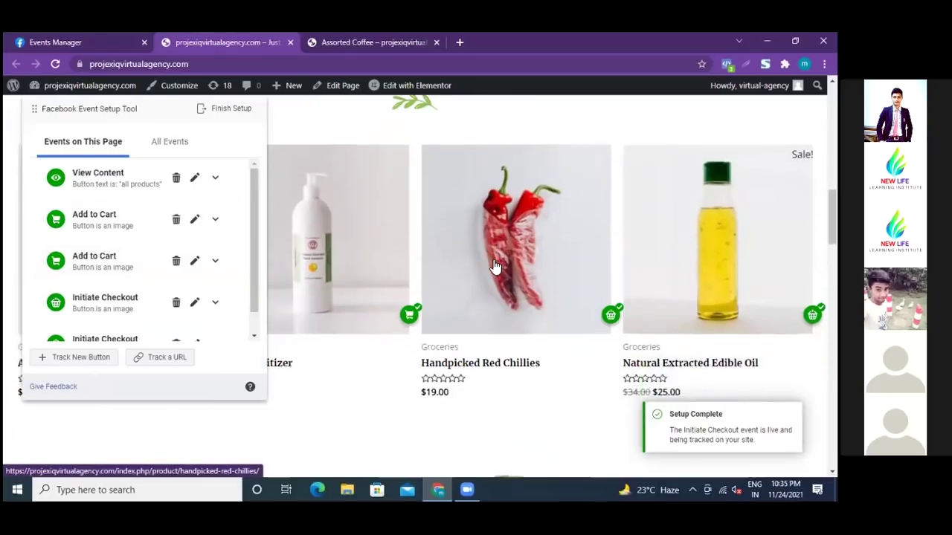
pyautogui.scroll(-7, 492, 266)
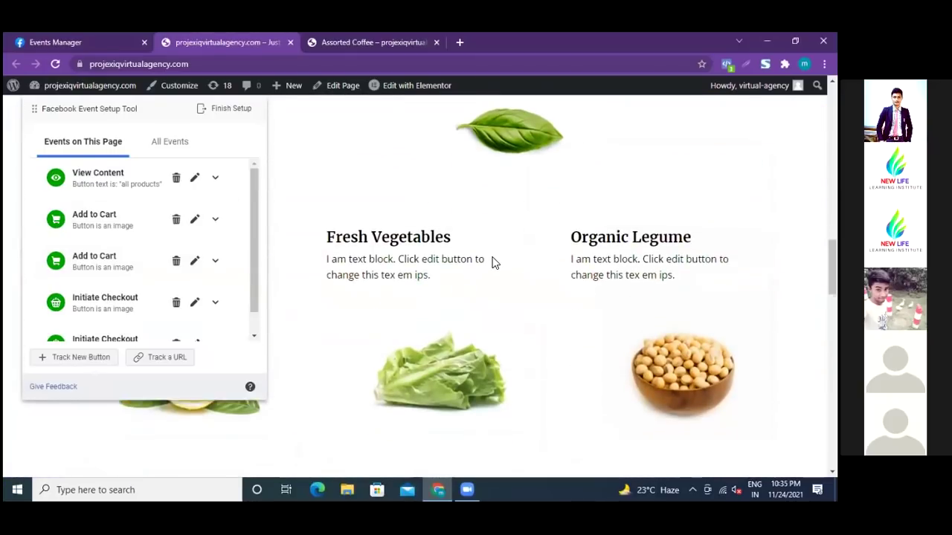
pyautogui.scroll(-3, 492, 261)
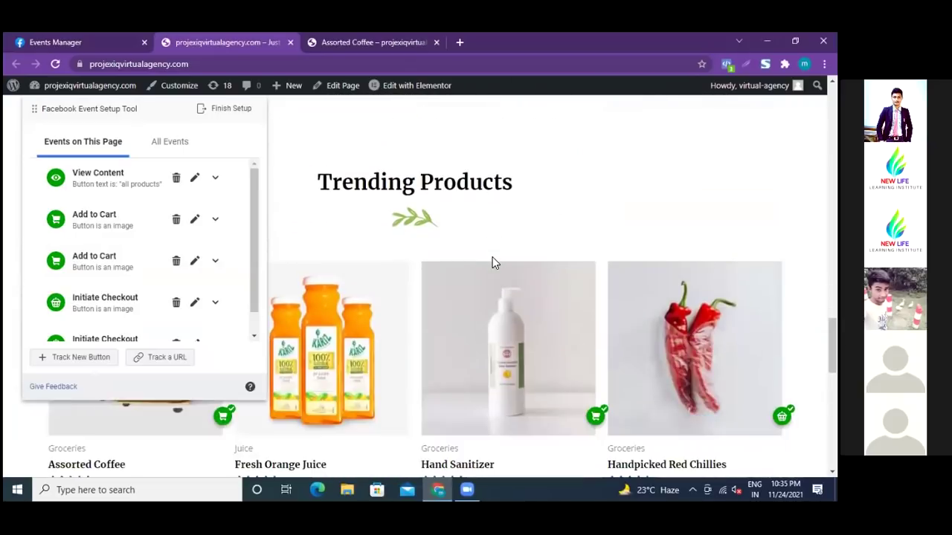
pyautogui.scroll(1, 493, 261)
pyautogui.scroll(-2, 495, 255)
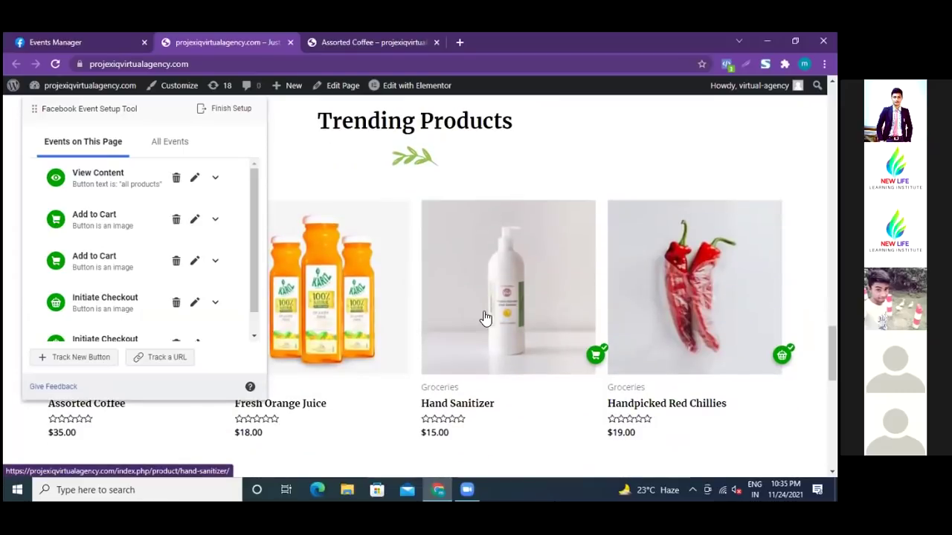
pyautogui.scroll(1, 484, 353)
pyautogui.scroll(5, 485, 352)
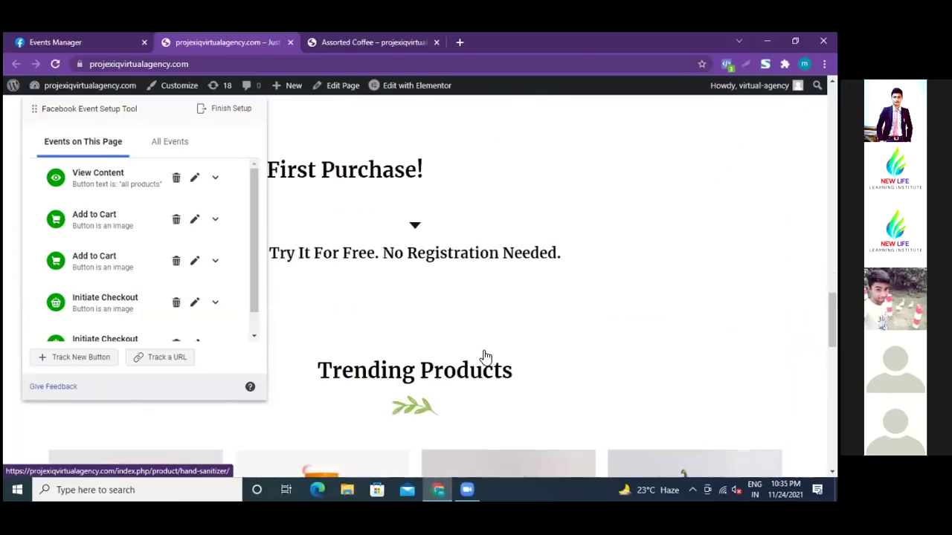
pyautogui.scroll(7, 484, 357)
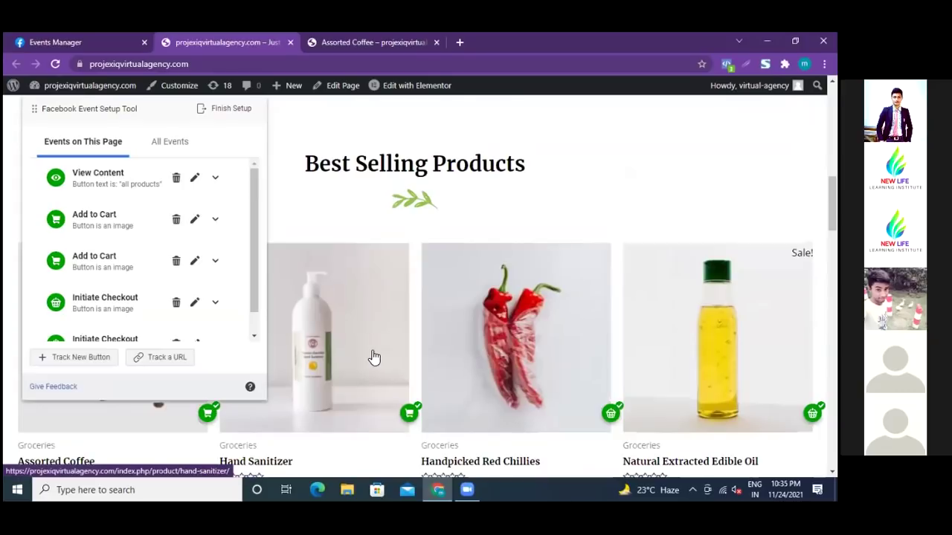
pyautogui.scroll(-8, 374, 358)
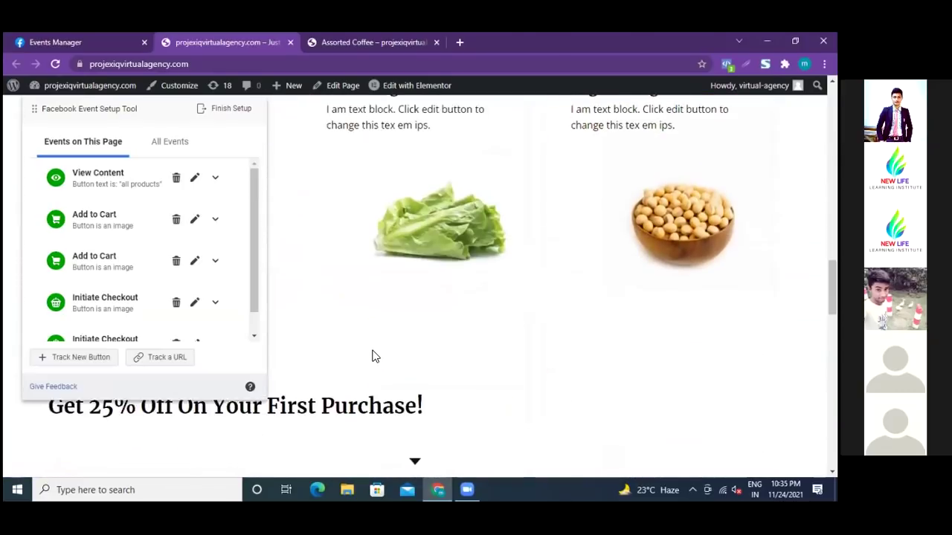
pyautogui.scroll(-8, 374, 357)
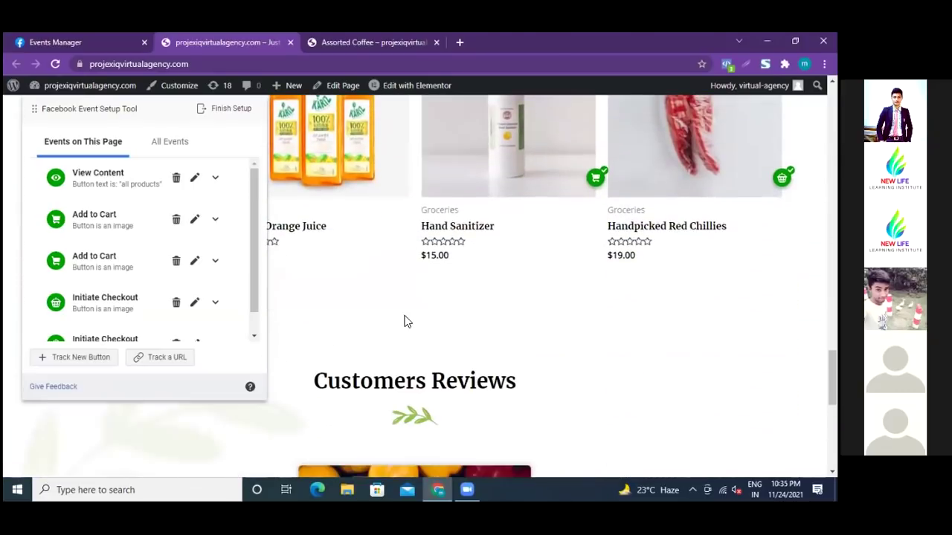
pyautogui.scroll(2, 325, 280)
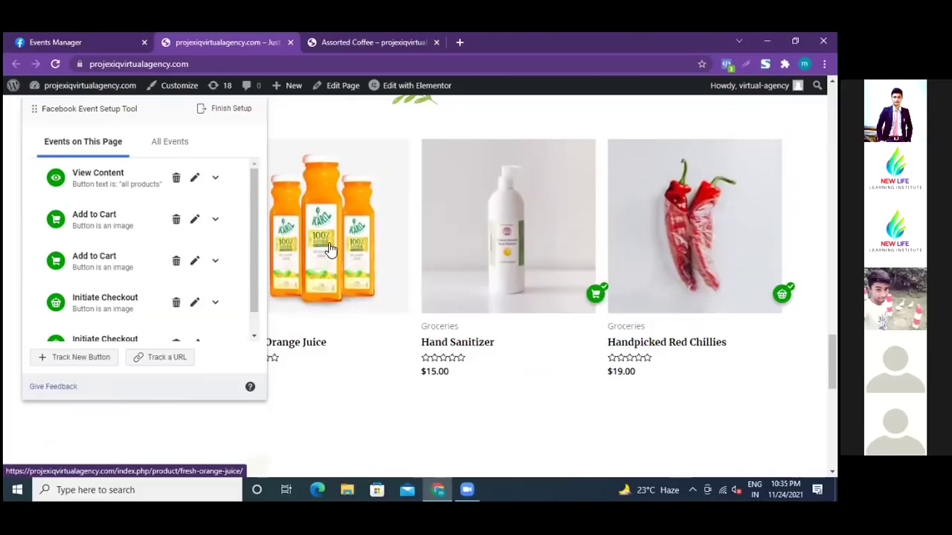
# - Go to the Fresh Orange Juice product page and enter button-picking mode there
pyautogui.click(330, 249)
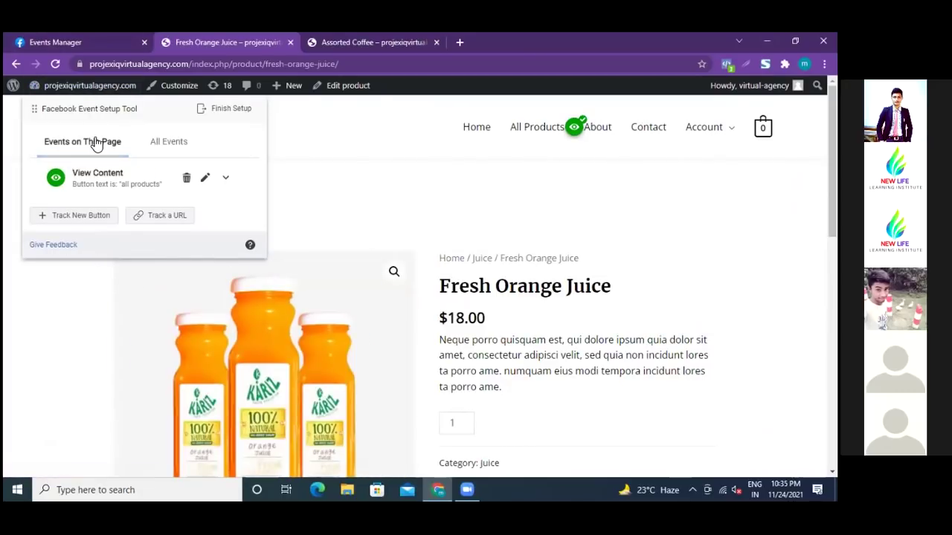
pyautogui.scroll(-3, 121, 185)
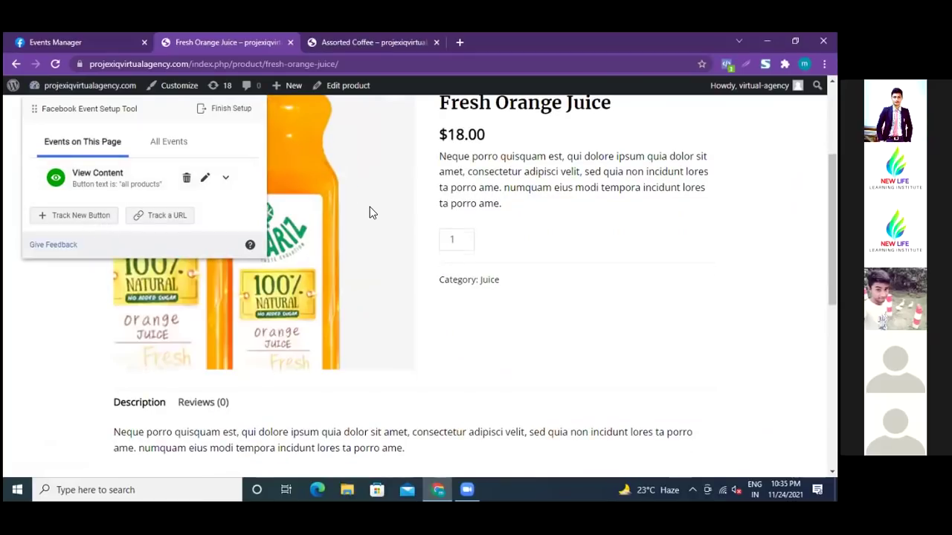
pyautogui.scroll(1, 369, 207)
pyautogui.scroll(2, 369, 207)
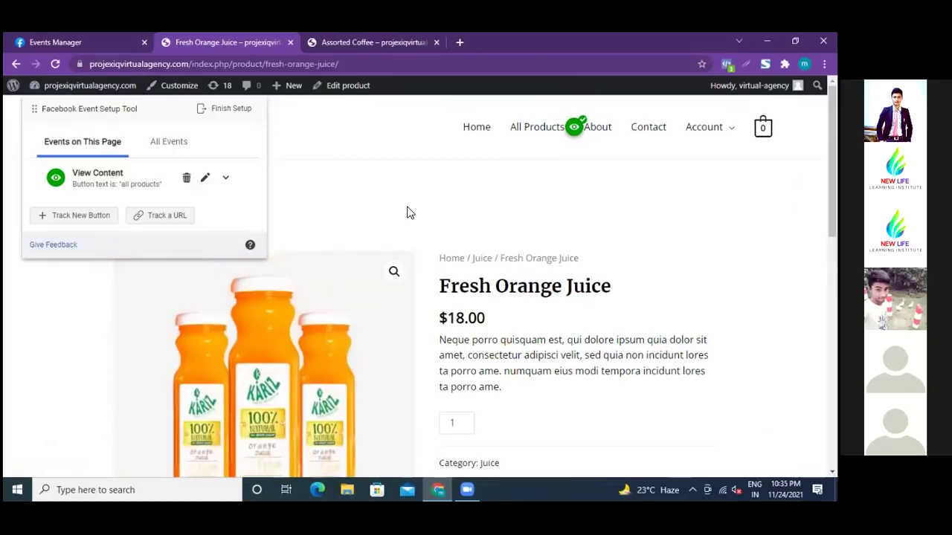
pyautogui.click(78, 216)
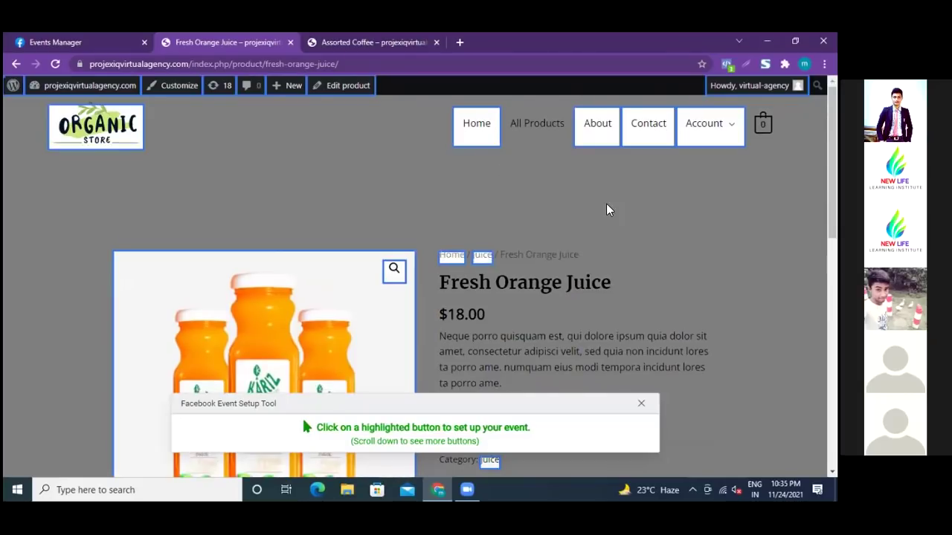
# - Track the Fresh Orange Juice product image as a View Content event with no value
pyautogui.scroll(-2, 606, 203)
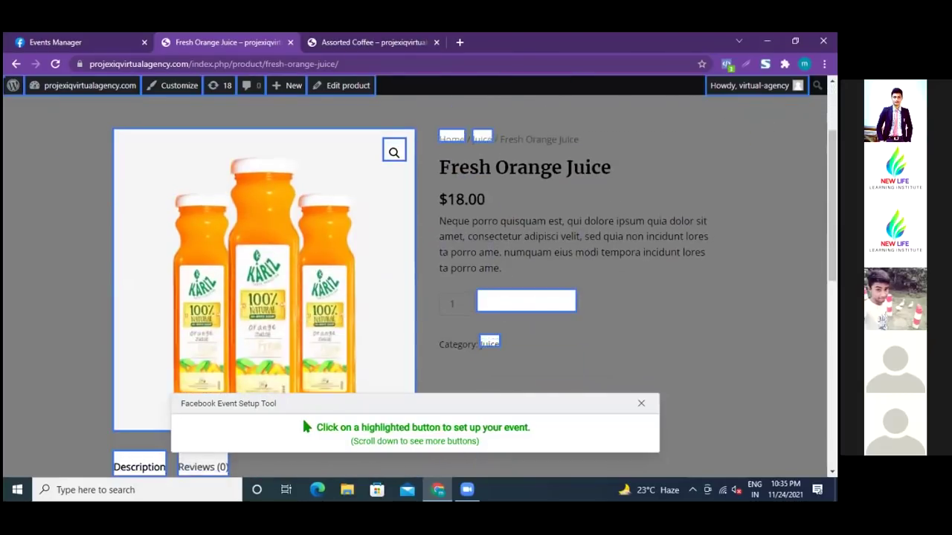
pyautogui.scroll(2, 673, 333)
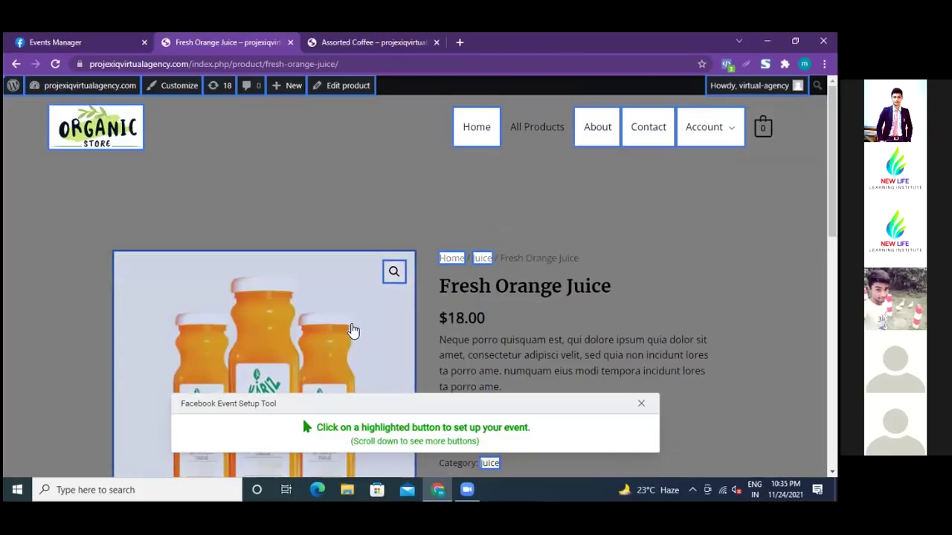
pyautogui.click(351, 326)
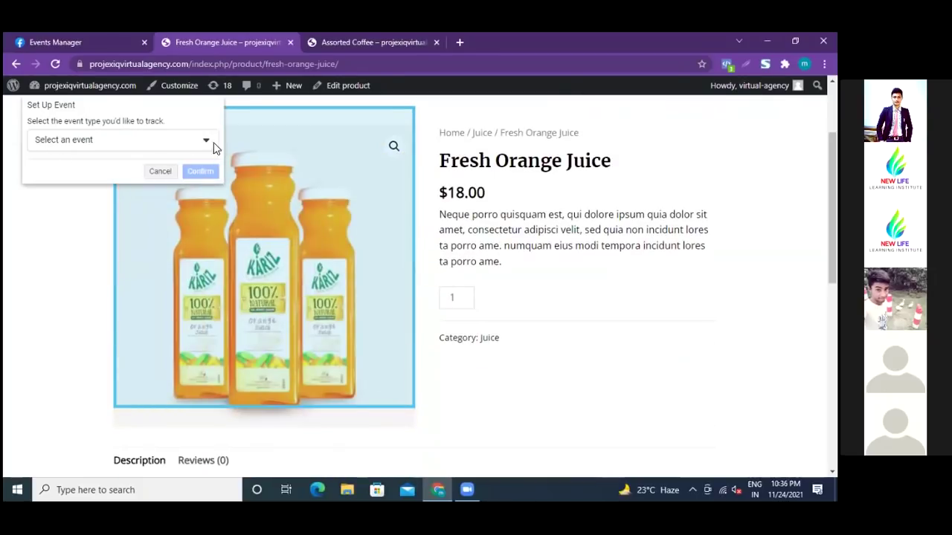
pyautogui.click(206, 142)
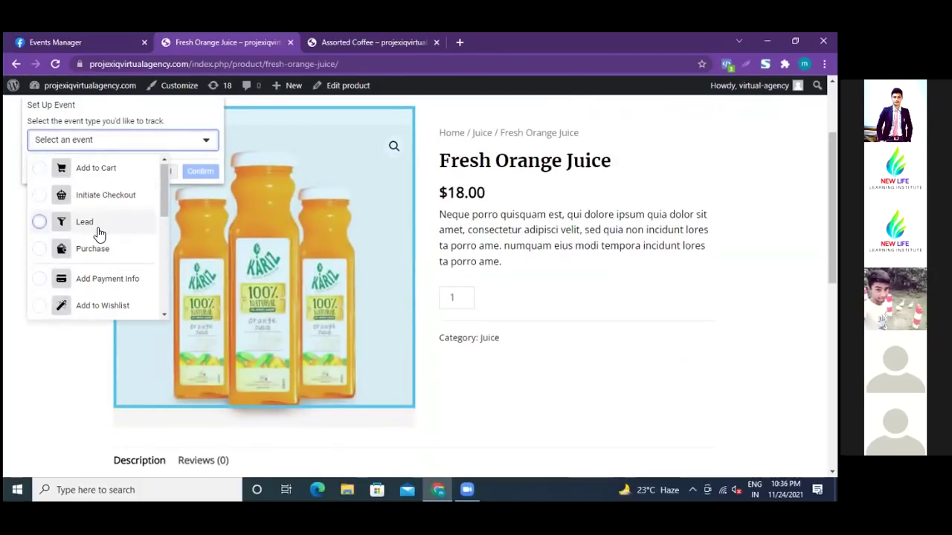
pyautogui.scroll(-2, 99, 234)
pyautogui.scroll(-2, 98, 236)
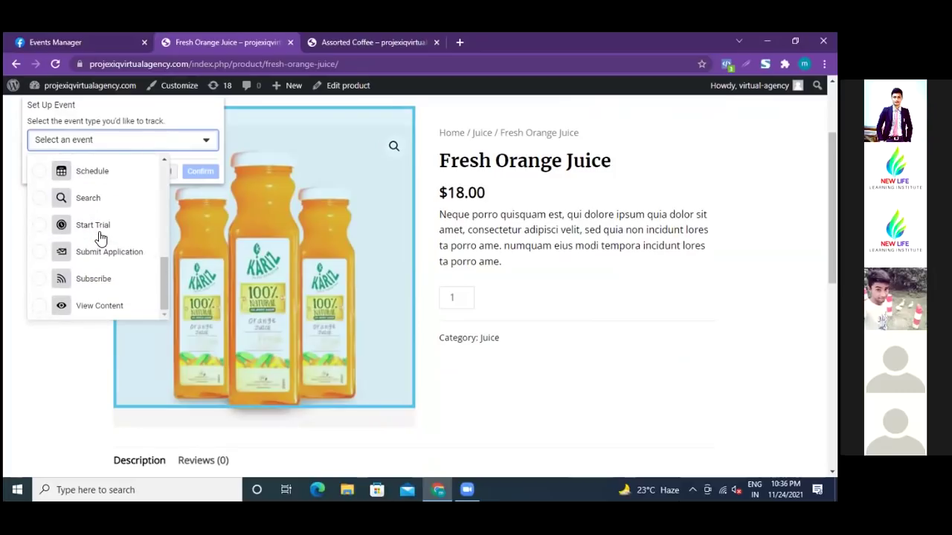
pyautogui.click(41, 306)
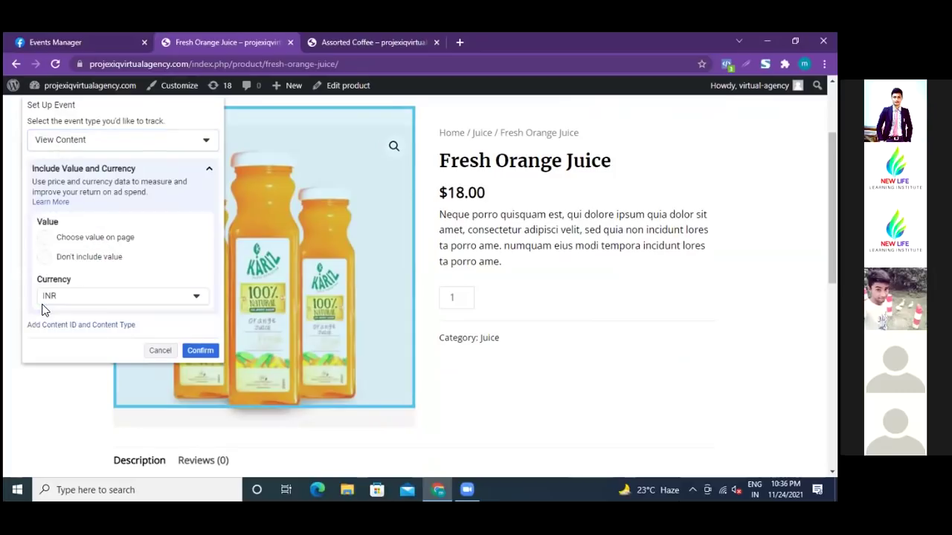
pyautogui.click(45, 257)
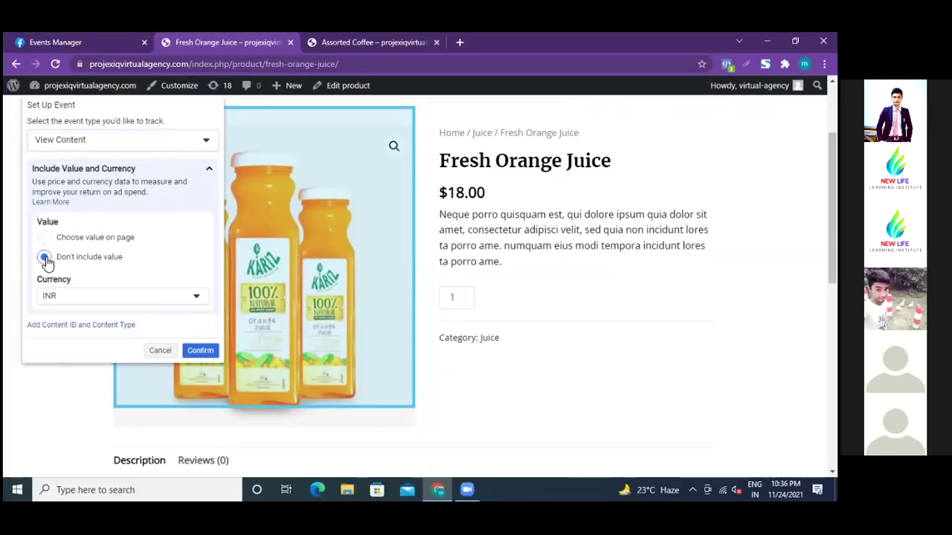
pyautogui.click(197, 351)
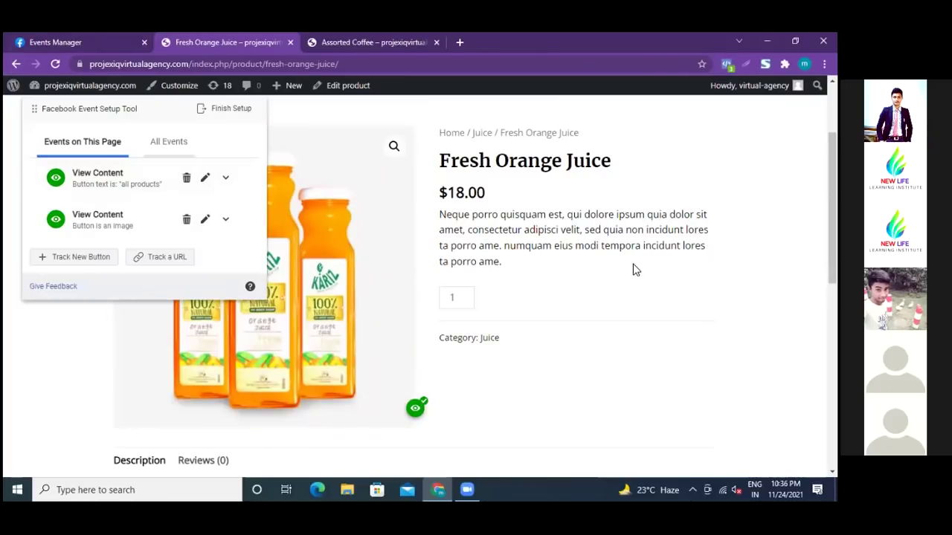
pyautogui.scroll(2, 635, 292)
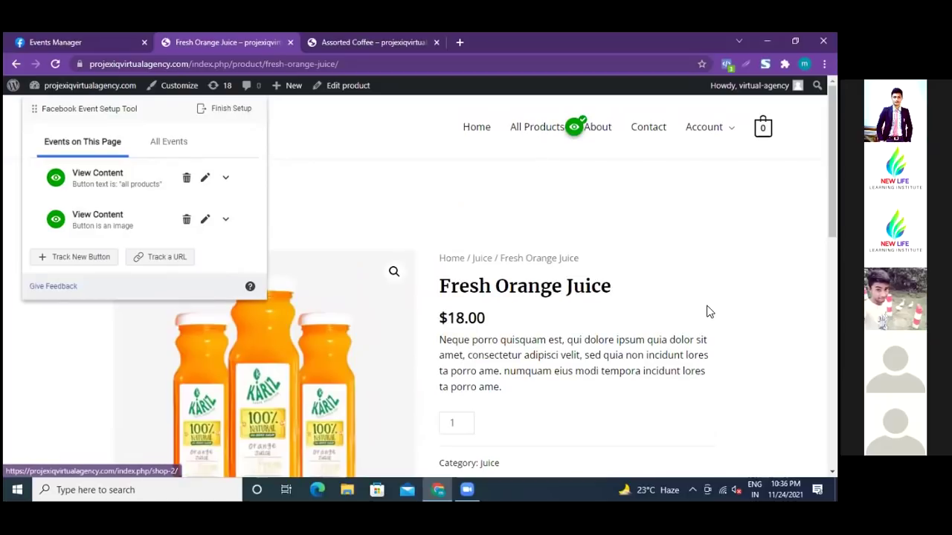
pyautogui.scroll(-2, 707, 311)
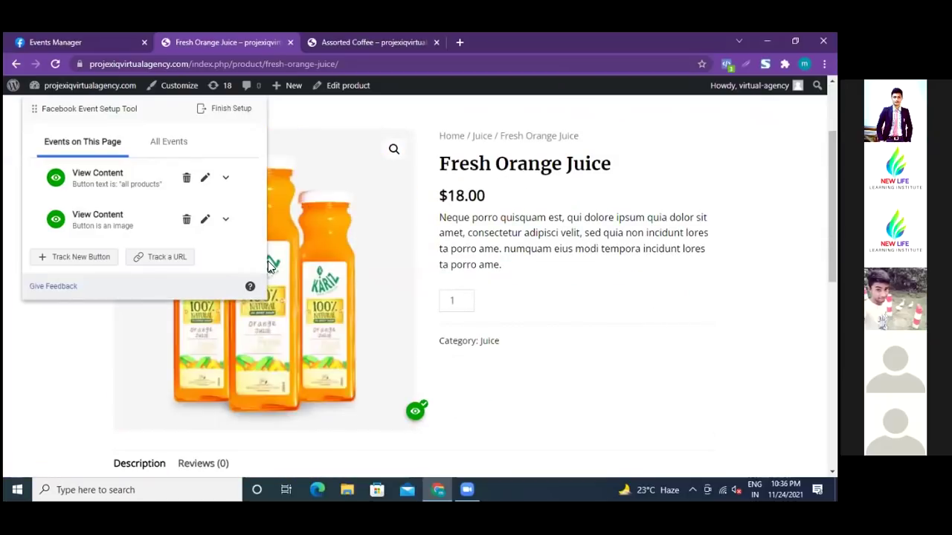
# - Return to the store homepage and scroll to the Best Selling Products section
pyautogui.click(15, 65)
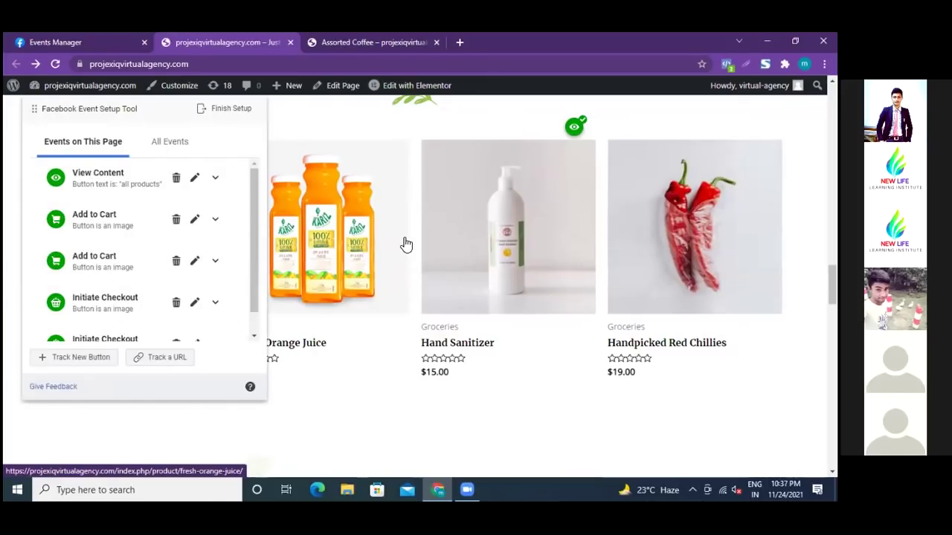
pyautogui.scroll(5, 403, 238)
pyautogui.scroll(10, 405, 237)
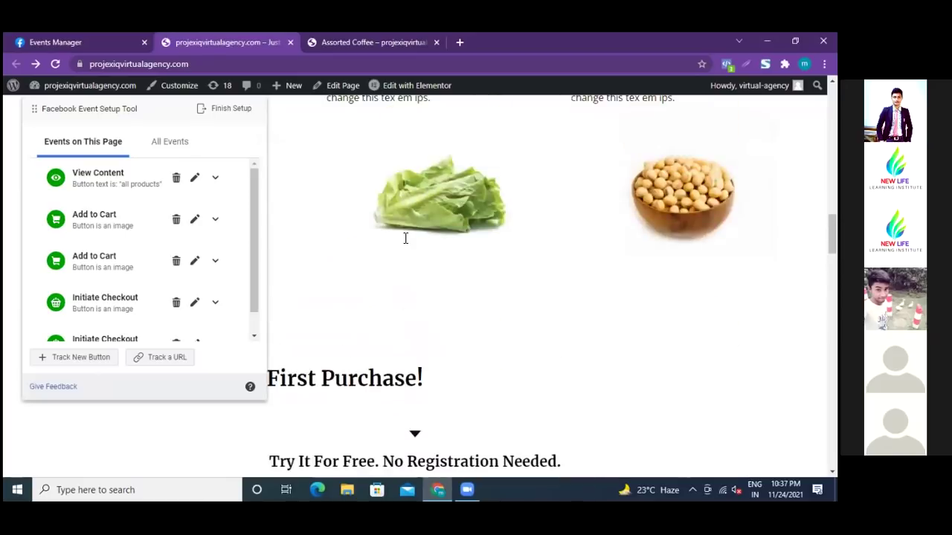
pyautogui.scroll(3, 403, 237)
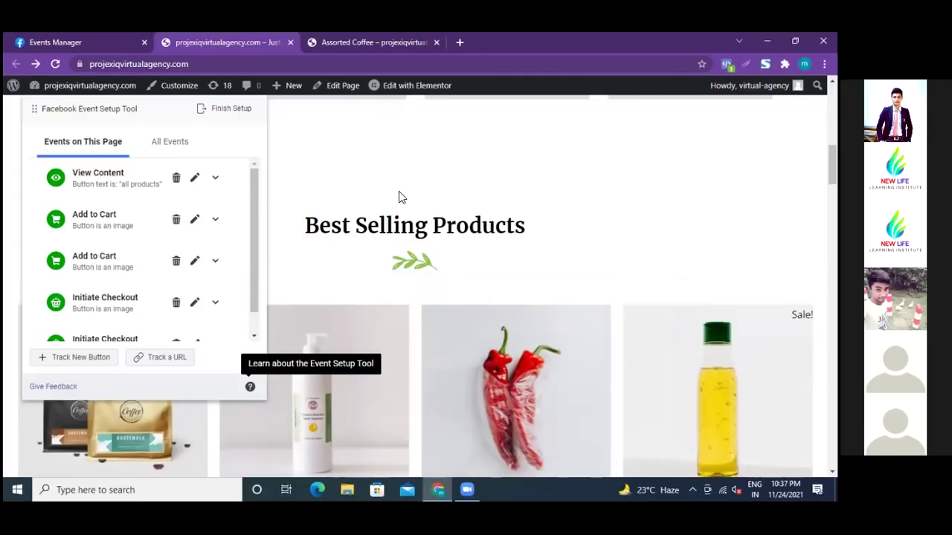
pyautogui.scroll(-1, 521, 206)
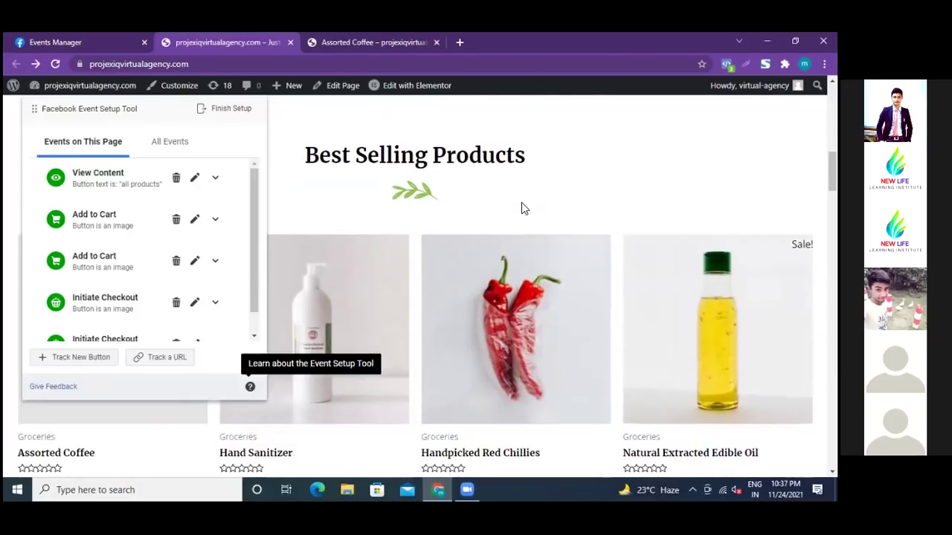
pyautogui.scroll(-1, 521, 208)
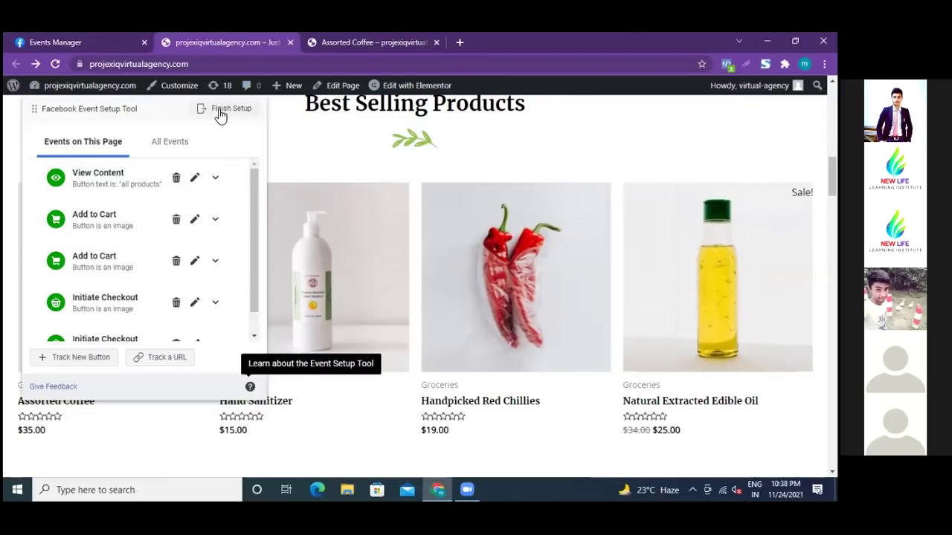
pyautogui.scroll(3, 414, 247)
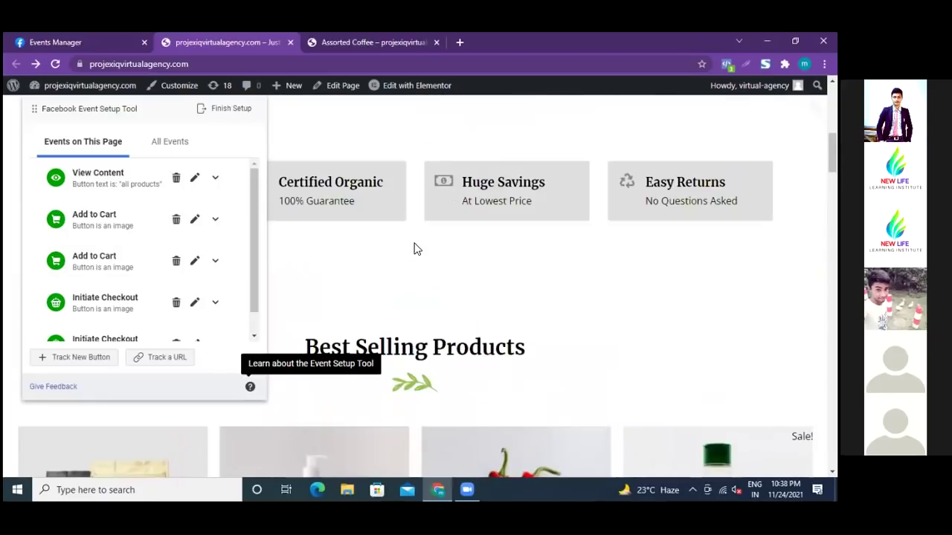
pyautogui.scroll(2, 414, 247)
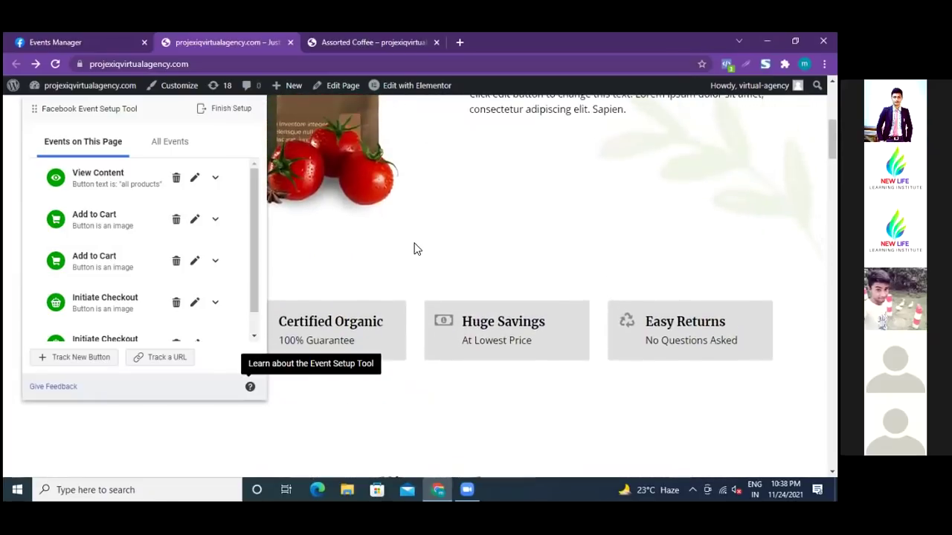
pyautogui.scroll(5, 414, 247)
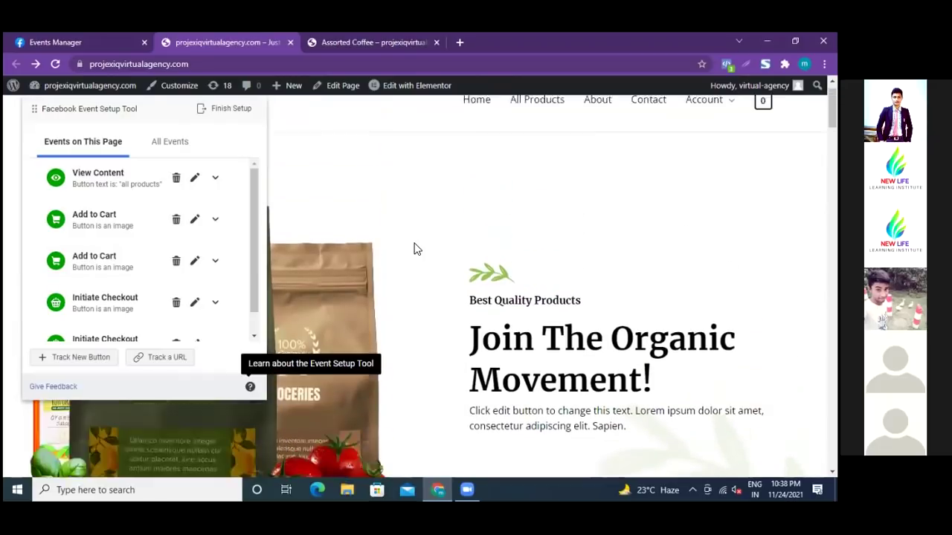
pyautogui.scroll(1, 416, 249)
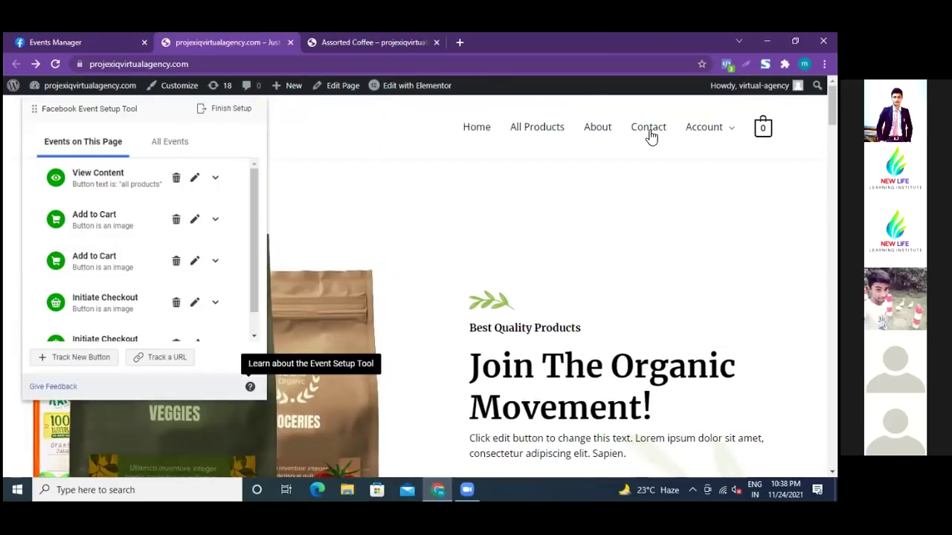
pyautogui.click(80, 358)
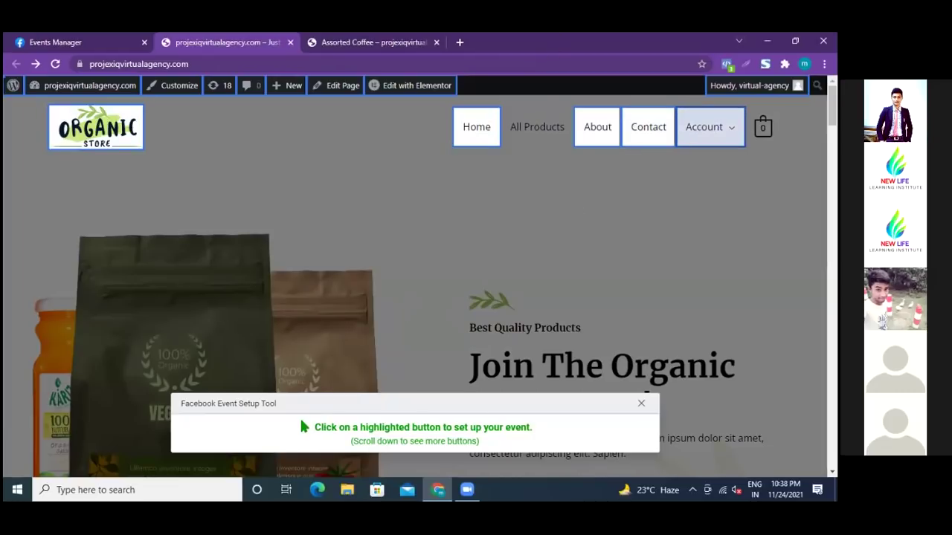
pyautogui.click(704, 127)
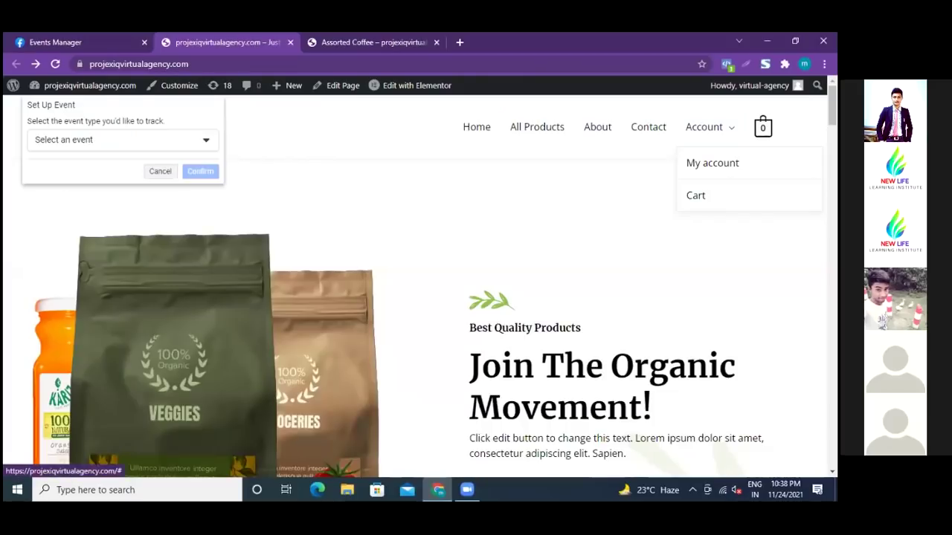
pyautogui.click(161, 172)
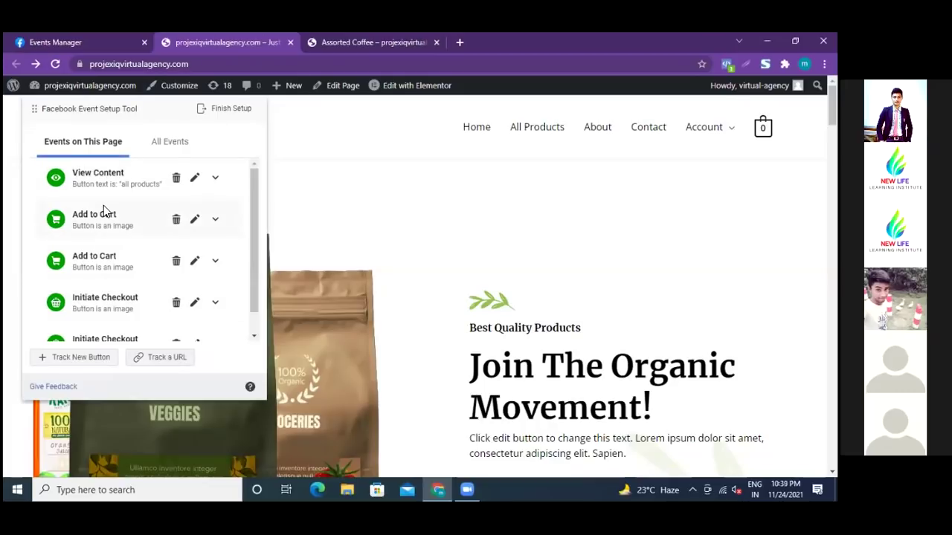
pyautogui.scroll(-1, 104, 207)
pyautogui.scroll(1, 106, 206)
# - Review the six events in the Events Added list and finish the setup
pyautogui.click(225, 111)
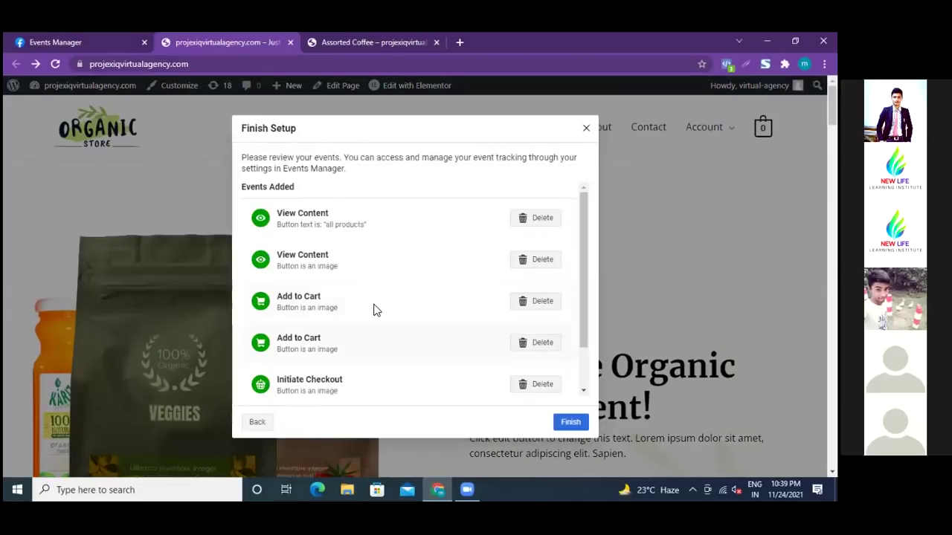
pyautogui.scroll(-1, 309, 317)
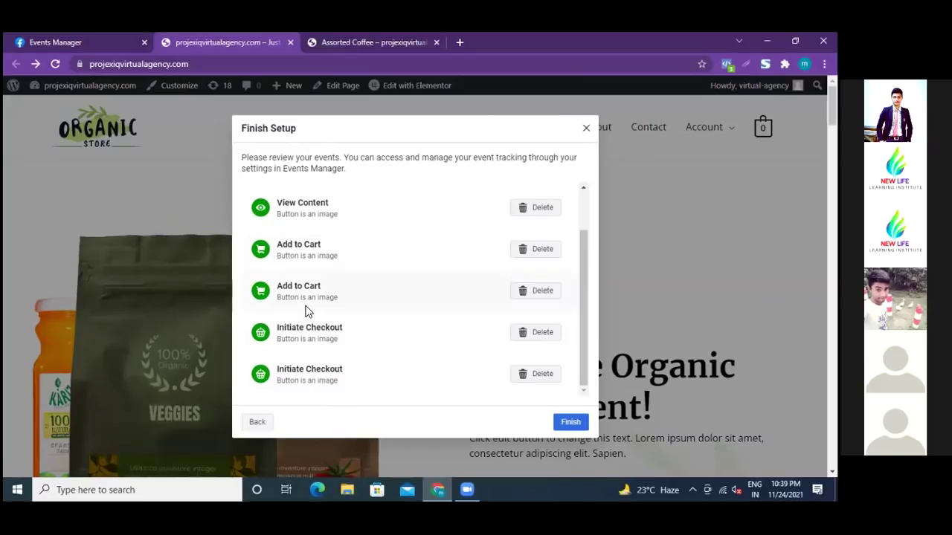
pyautogui.scroll(-2, 304, 310)
pyautogui.scroll(3, 343, 264)
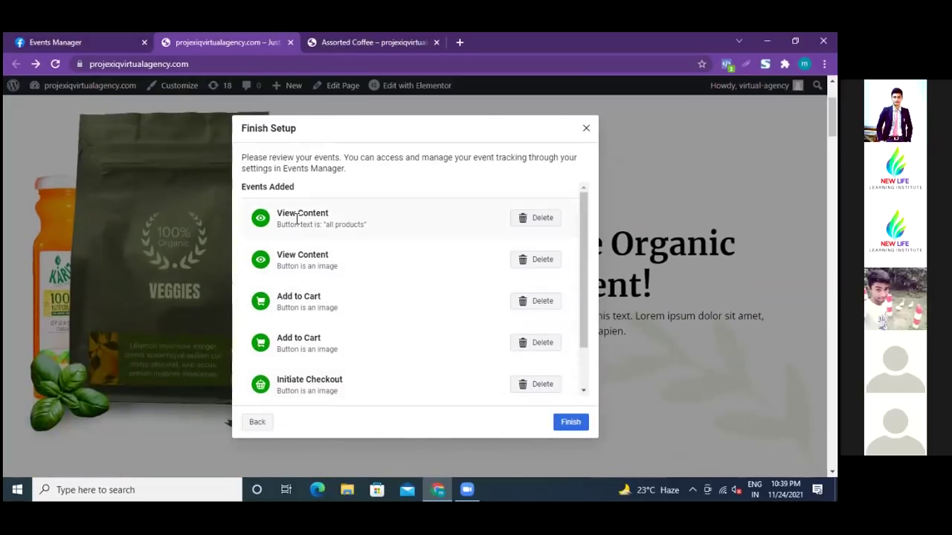
pyautogui.scroll(-1, 294, 321)
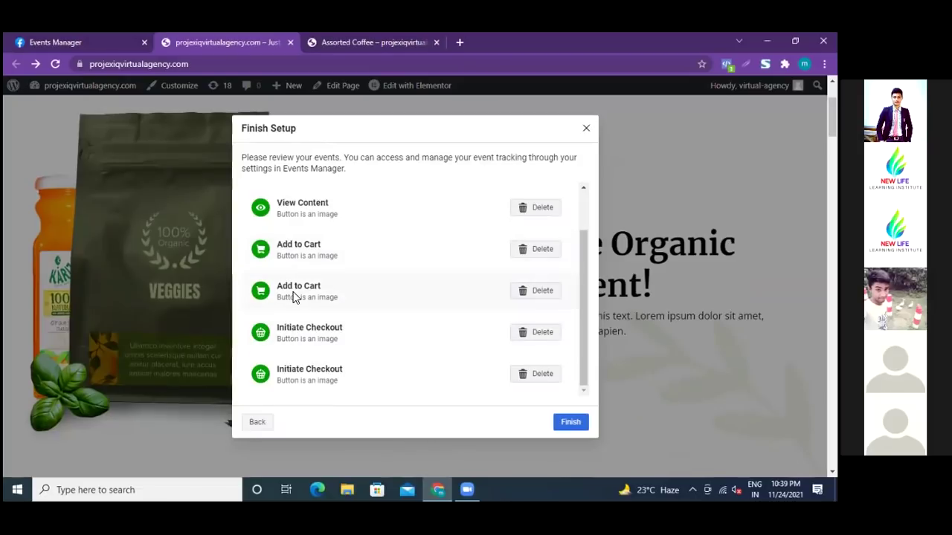
pyautogui.scroll(1, 344, 279)
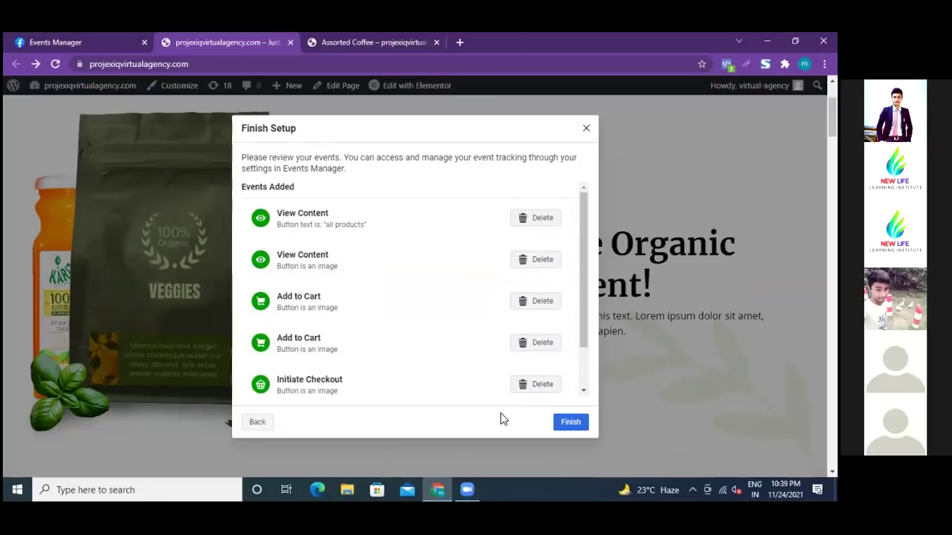
pyautogui.click(569, 422)
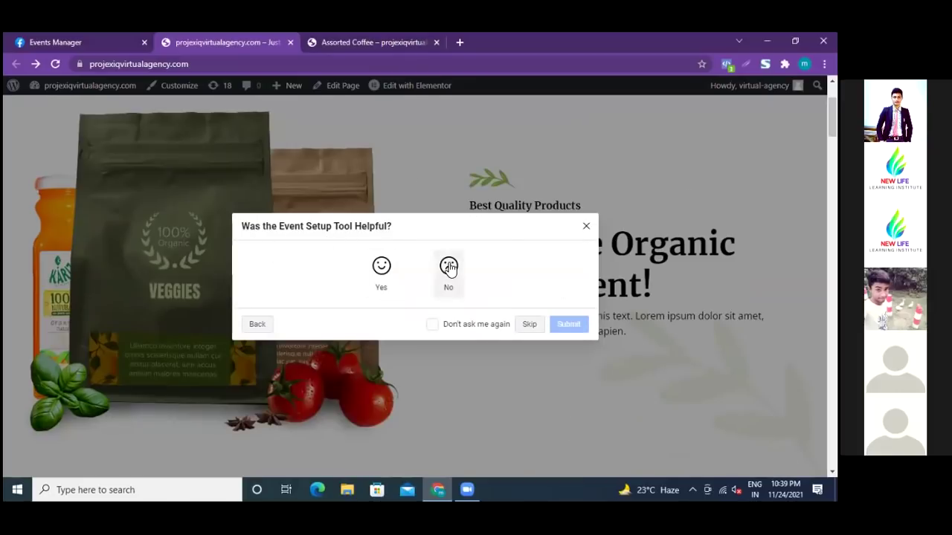
# - Skip the feedback question and reload the Riyadh Fashion pixel Settings page
pyautogui.click(528, 325)
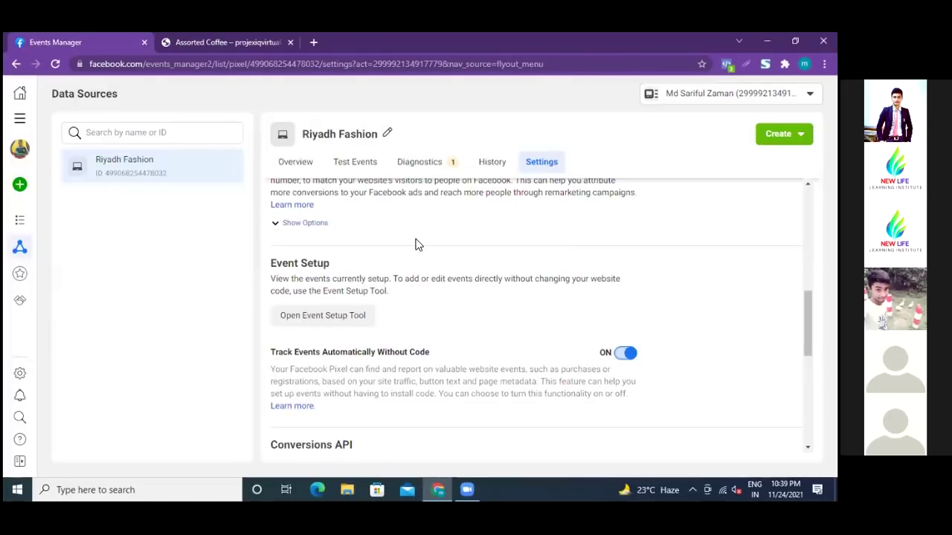
pyautogui.scroll(-1, 421, 388)
pyautogui.scroll(-1, 421, 387)
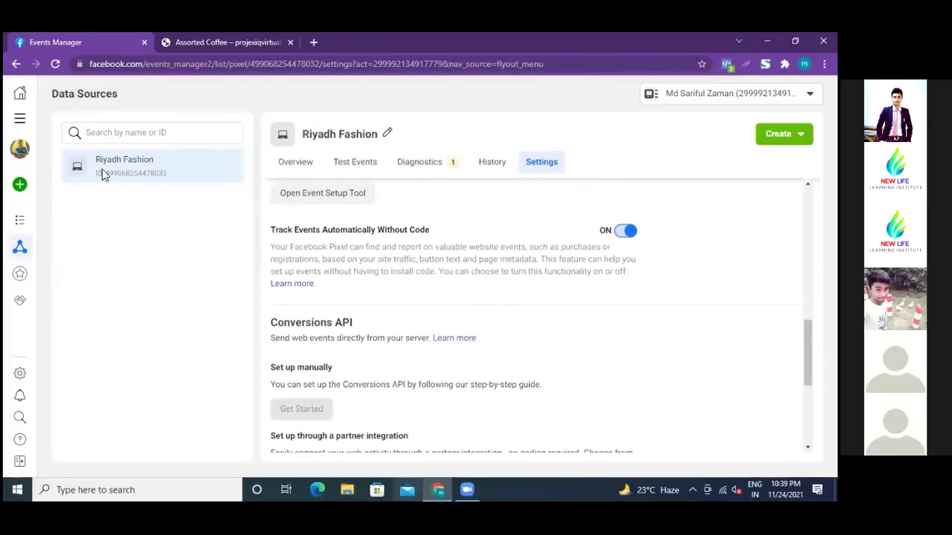
pyautogui.click(55, 65)
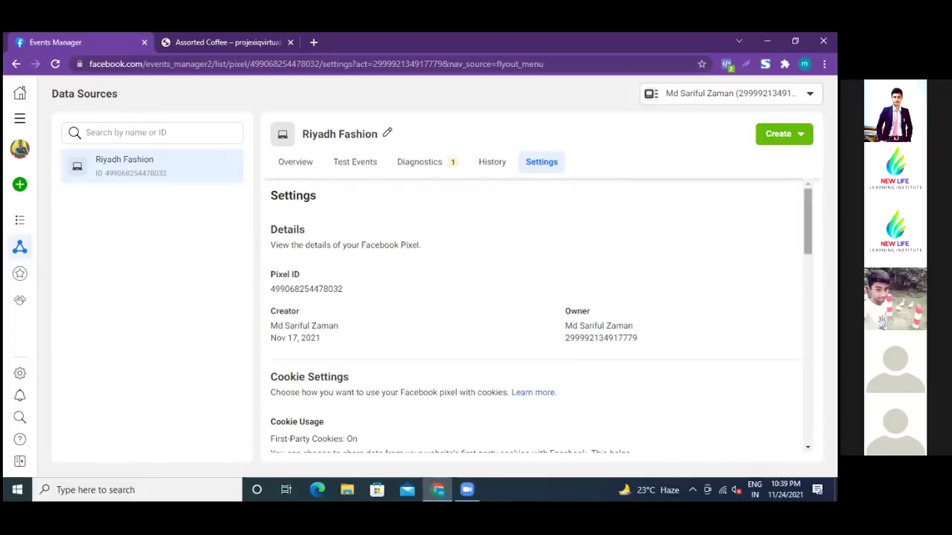
pyautogui.scroll(-2, 535, 316)
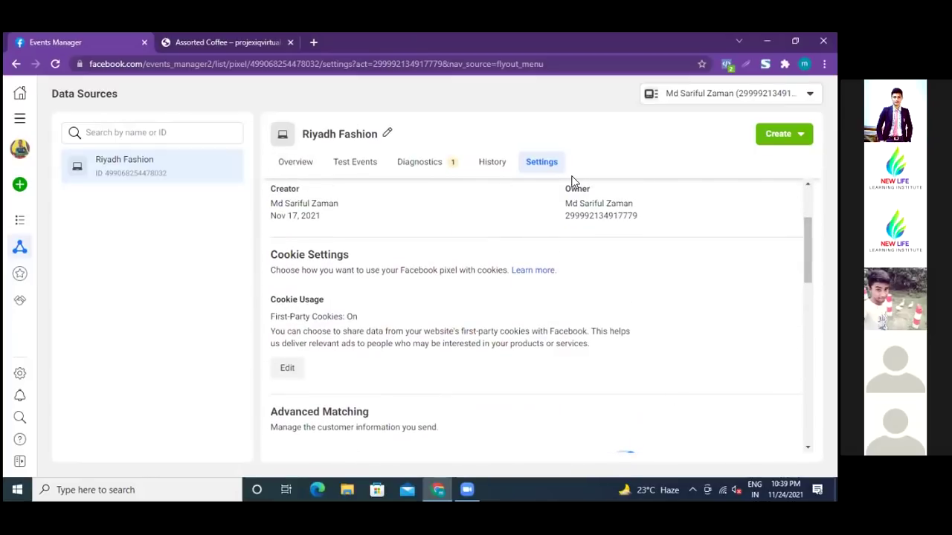
# - Open the Riyadh Fashion pixel overview and scroll down to its events table below the All Activity chart
pyautogui.click(296, 164)
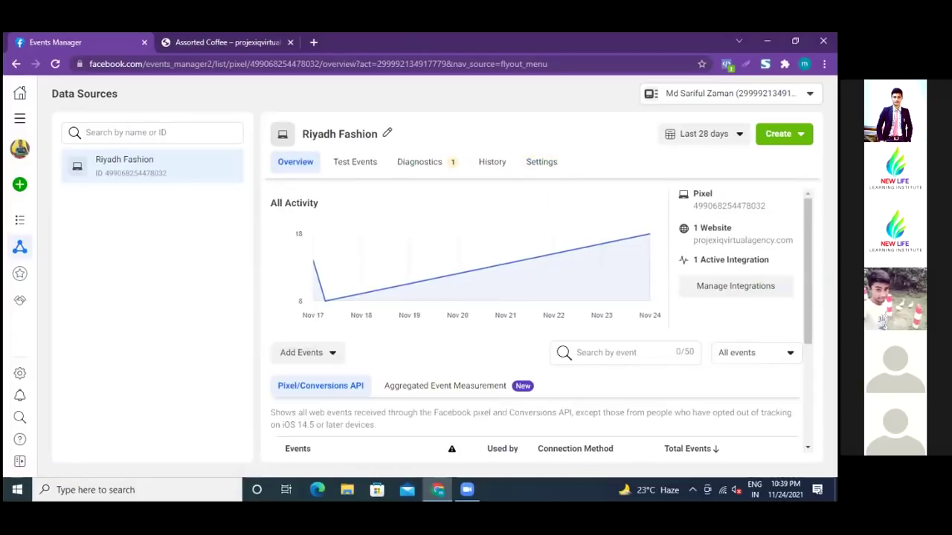
pyautogui.scroll(-2, 535, 320)
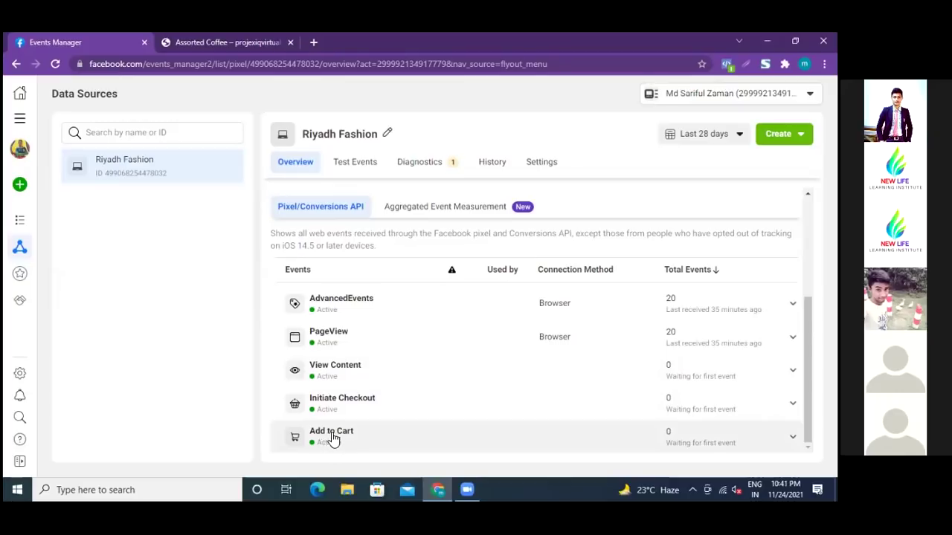
# - Go from the Assorted Coffee page in the store tab back to the store's home page
pyautogui.click(223, 41)
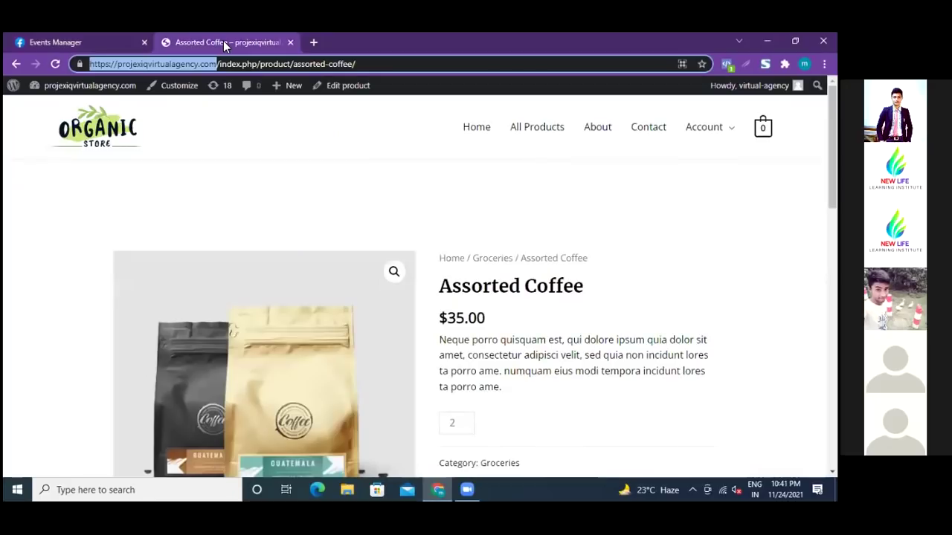
pyautogui.scroll(-3, 521, 254)
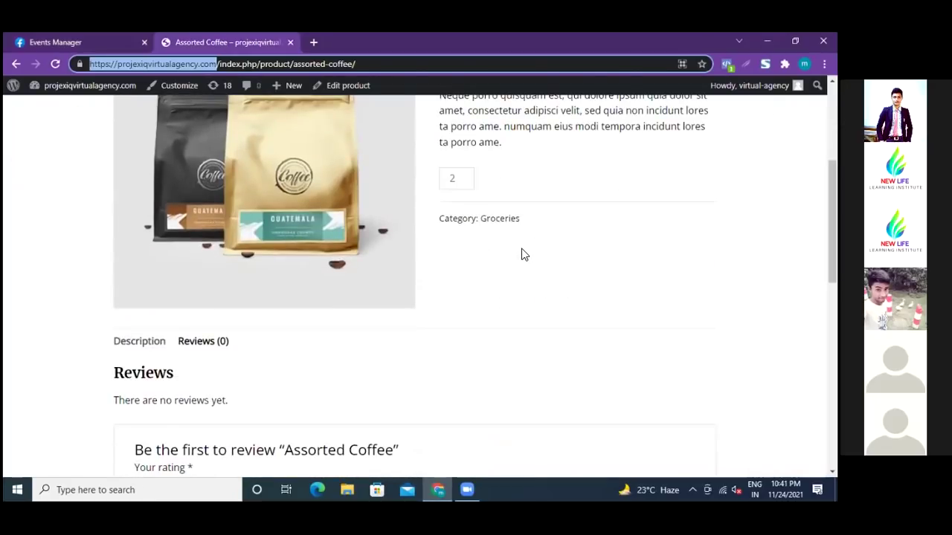
pyautogui.scroll(3, 521, 254)
pyautogui.click(15, 66)
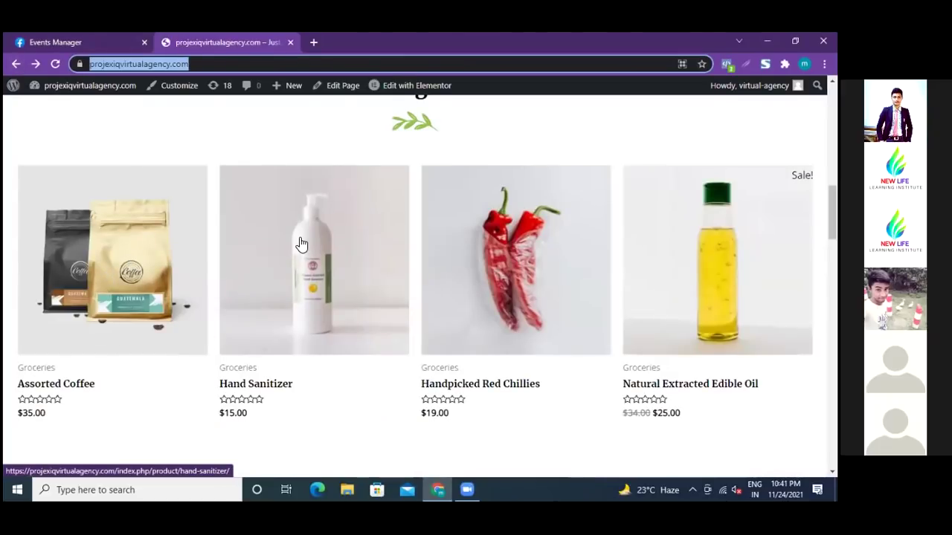
# - Compare the pixel's event list with the store, then open Assorted Coffee ($35.00) from the product grid
pyautogui.click(81, 42)
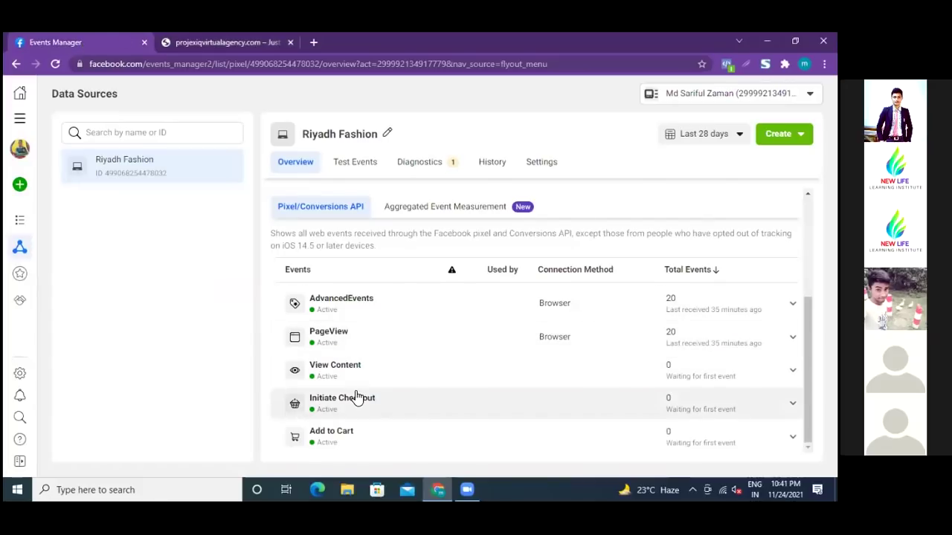
pyautogui.click(227, 42)
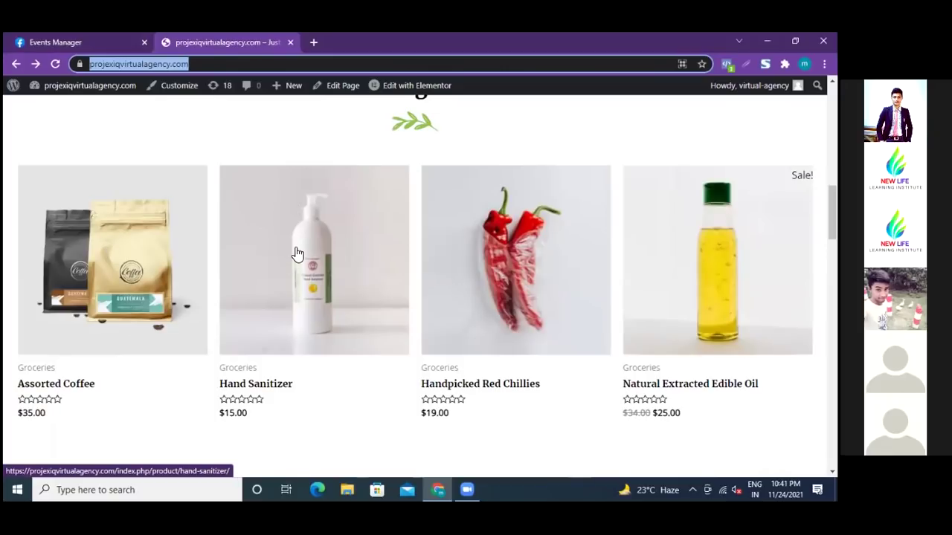
pyautogui.click(95, 42)
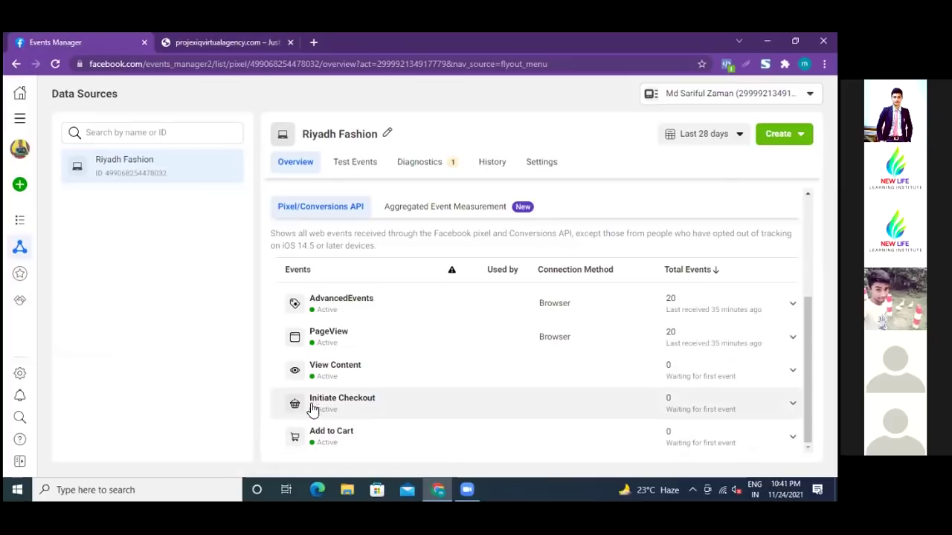
pyautogui.click(219, 41)
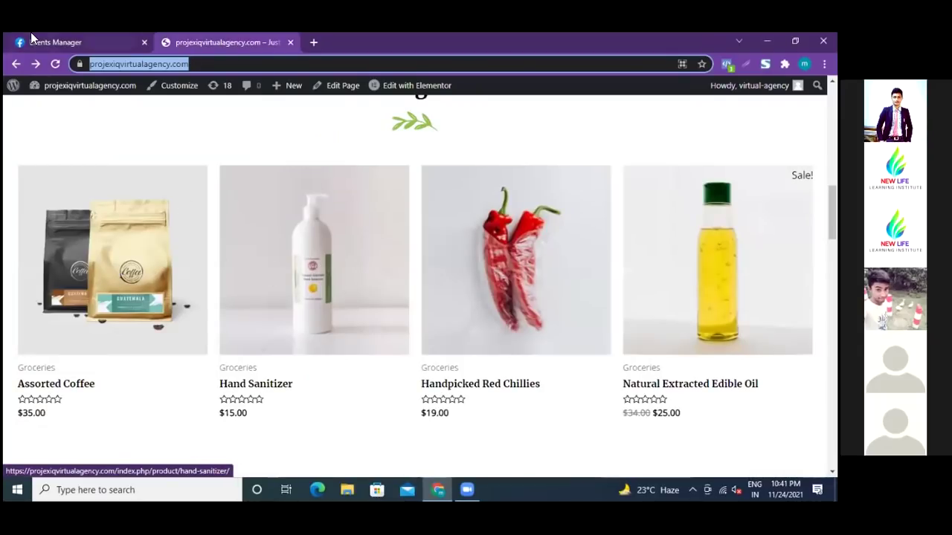
pyautogui.click(87, 43)
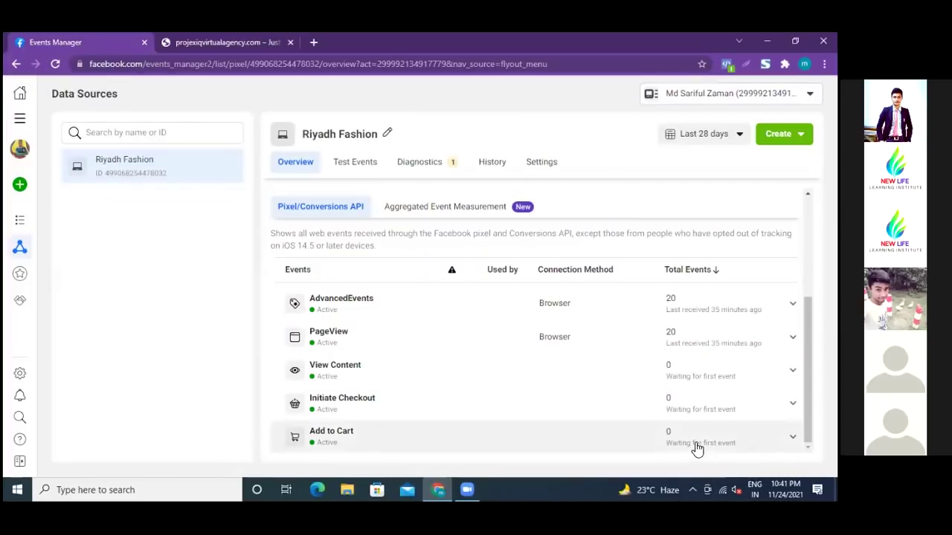
pyautogui.click(223, 41)
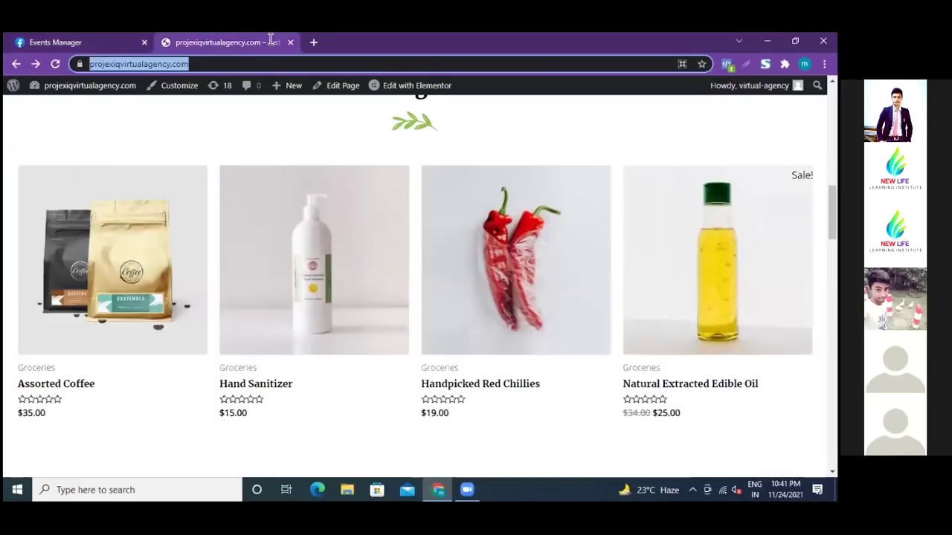
pyautogui.click(110, 284)
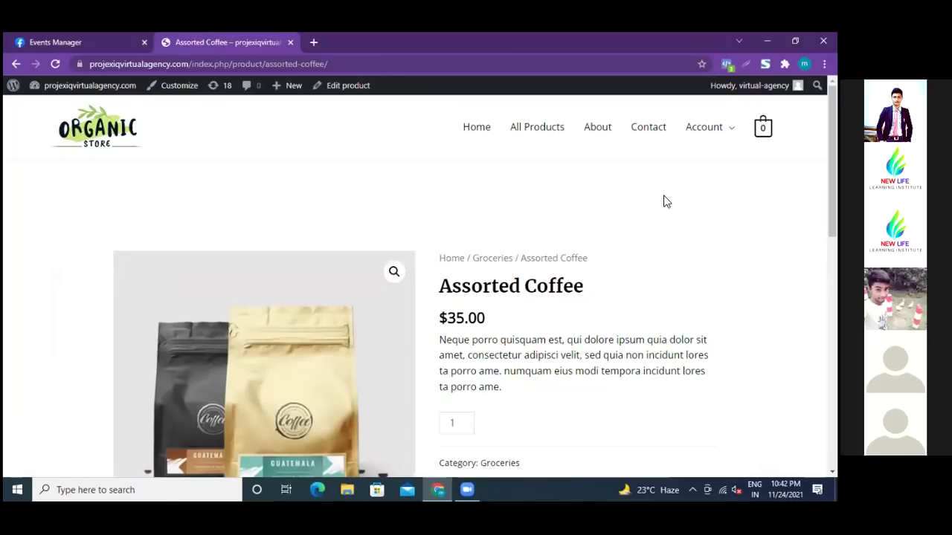
pyautogui.moveTo(703, 127)
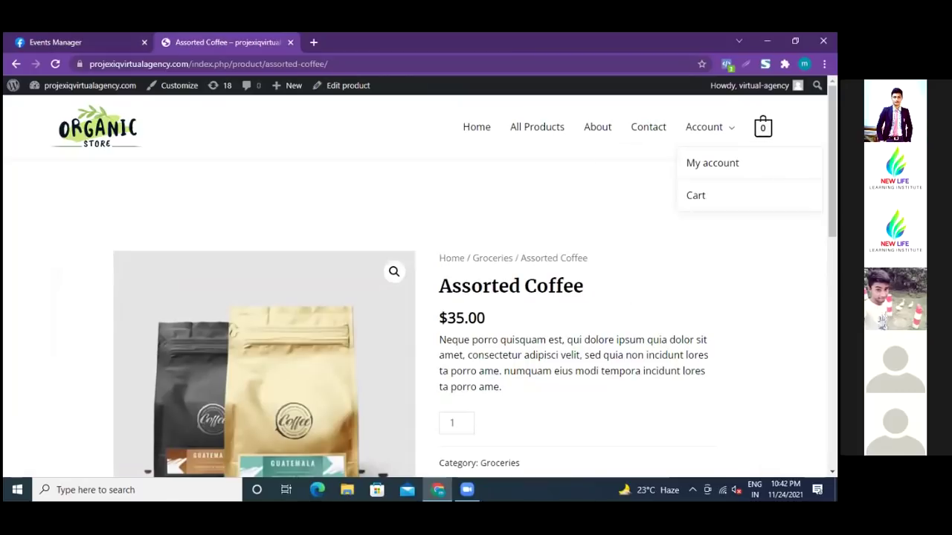
pyautogui.click(695, 200)
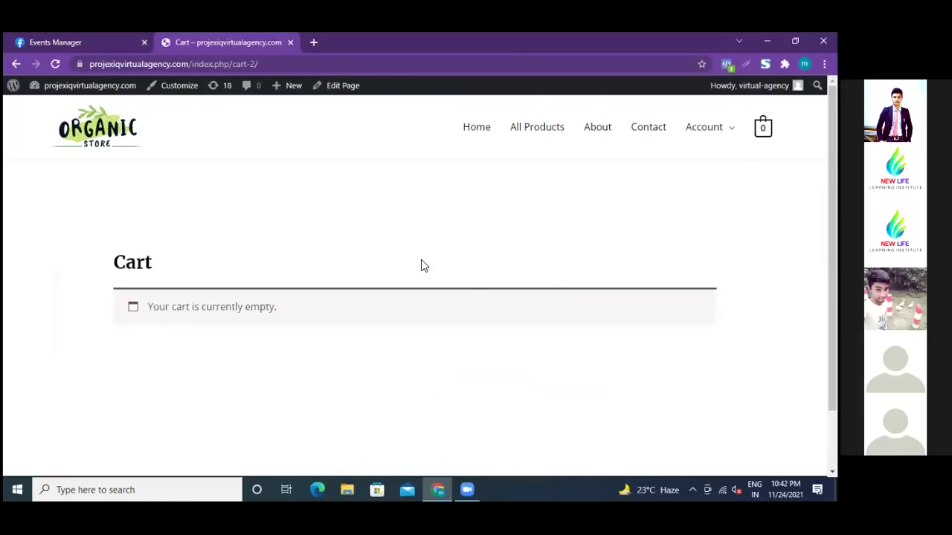
pyautogui.scroll(-2, 420, 265)
pyautogui.scroll(2, 421, 265)
pyautogui.click(16, 64)
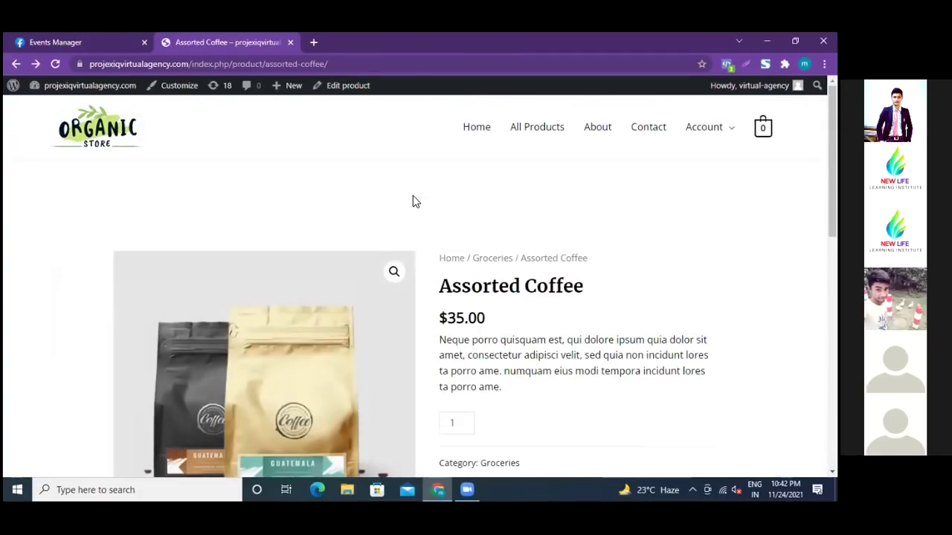
pyautogui.scroll(-3, 413, 201)
pyautogui.scroll(-2, 413, 199)
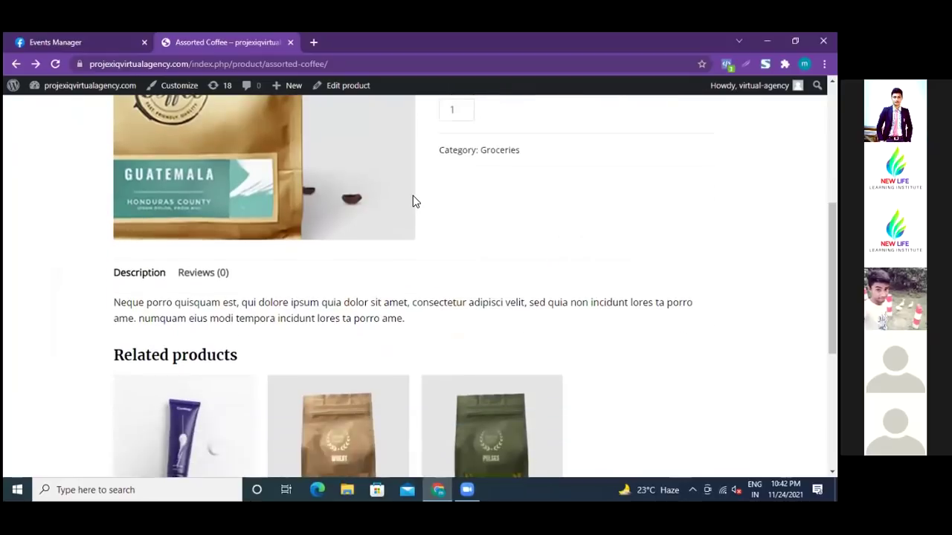
pyautogui.scroll(3, 514, 268)
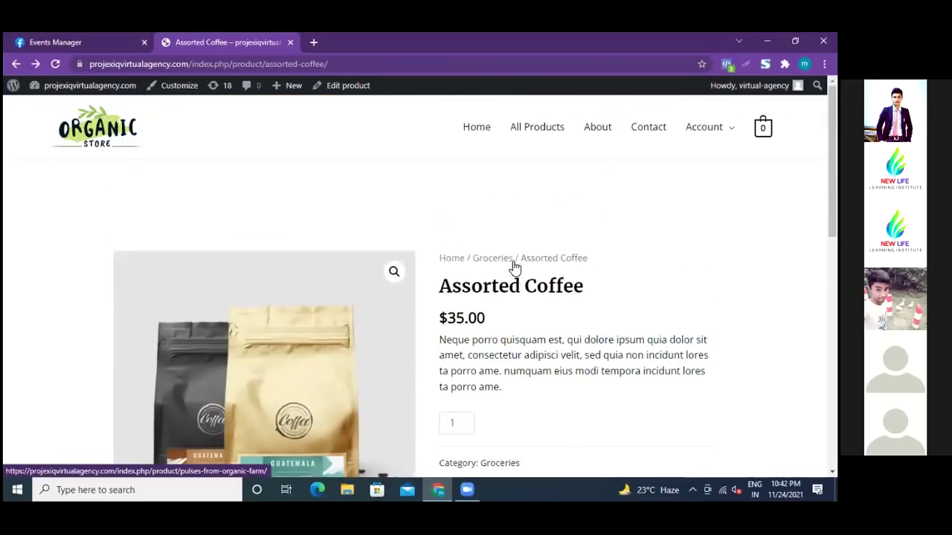
pyautogui.click(537, 129)
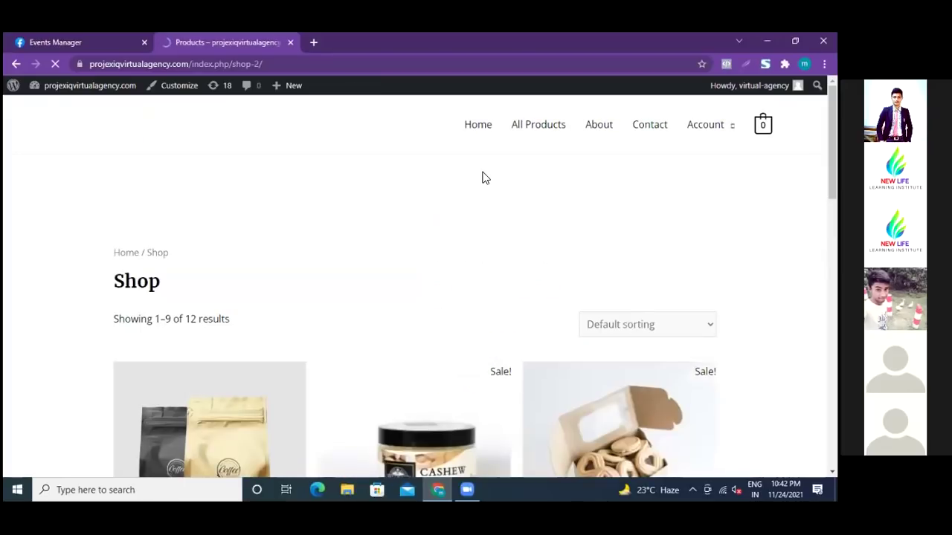
# - Scroll through the Shop page's 12 products, then return to the pixel's events overview
pyautogui.scroll(-1, 361, 290)
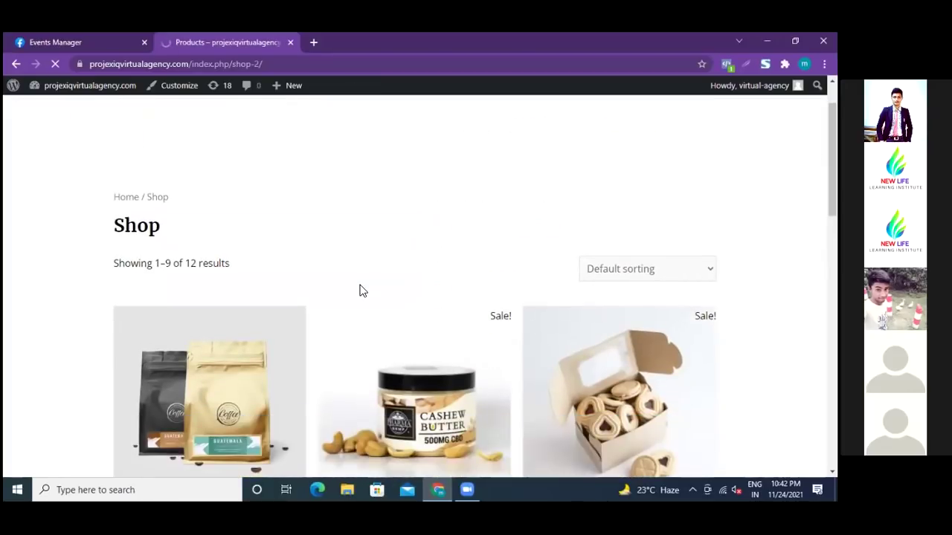
pyautogui.scroll(-3, 361, 290)
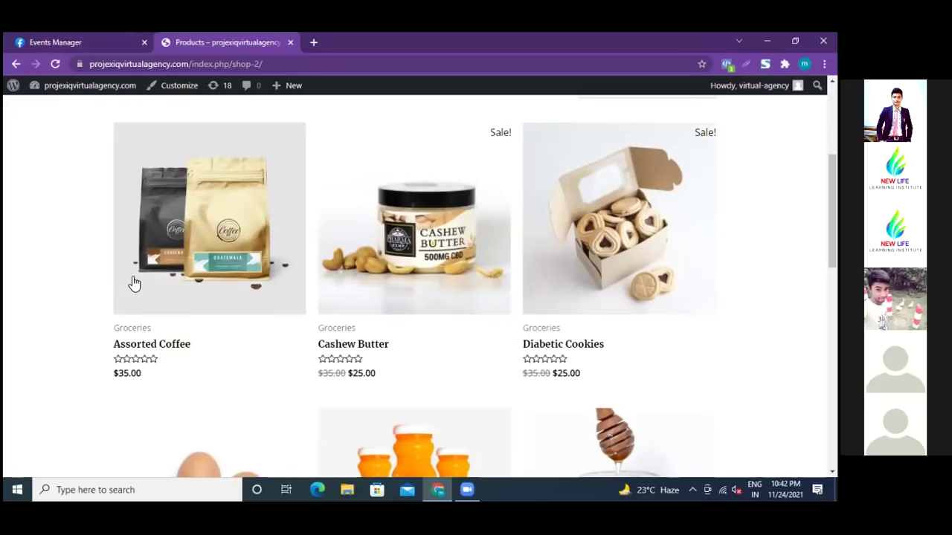
pyautogui.scroll(3, 313, 255)
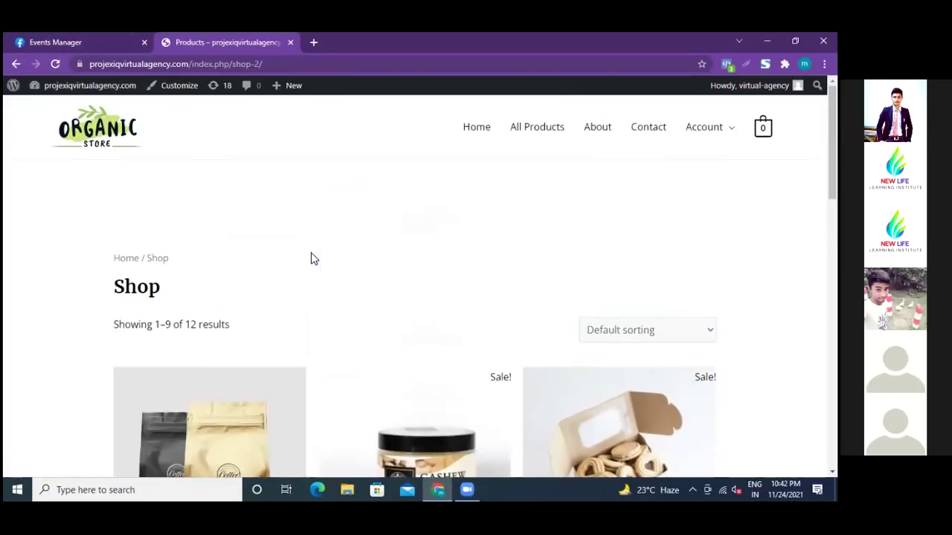
pyautogui.scroll(-2, 312, 258)
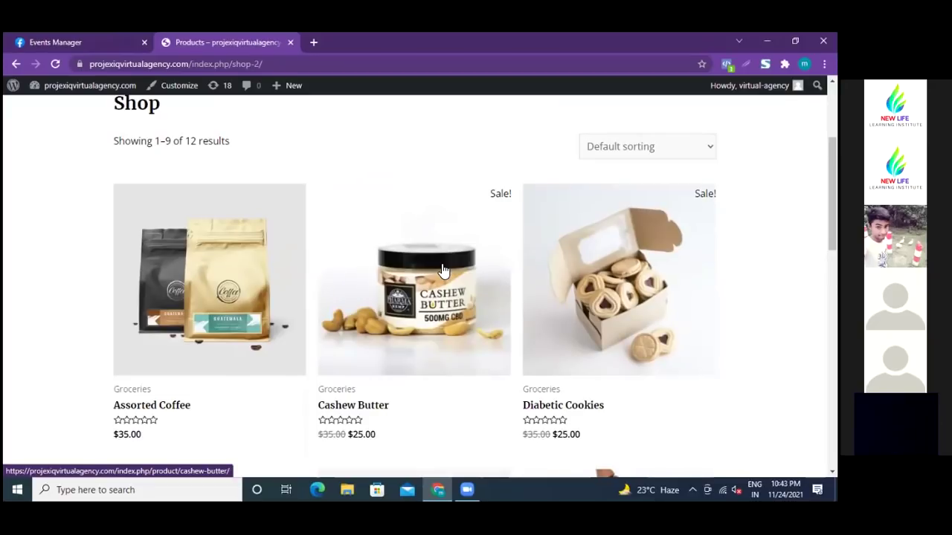
pyautogui.click(101, 41)
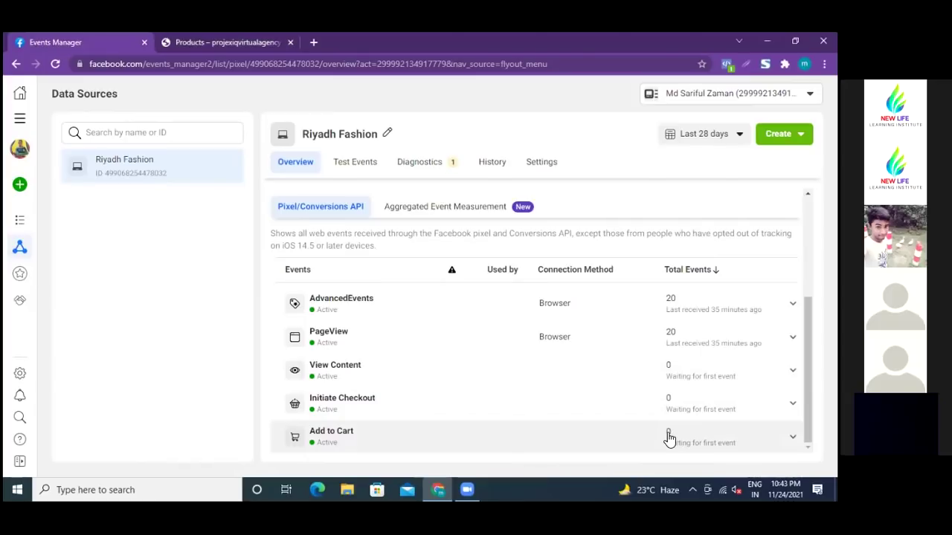
# - Expand Add to Cart to confirm it is Inactive with no events received, then return to the shop
pyautogui.click(675, 439)
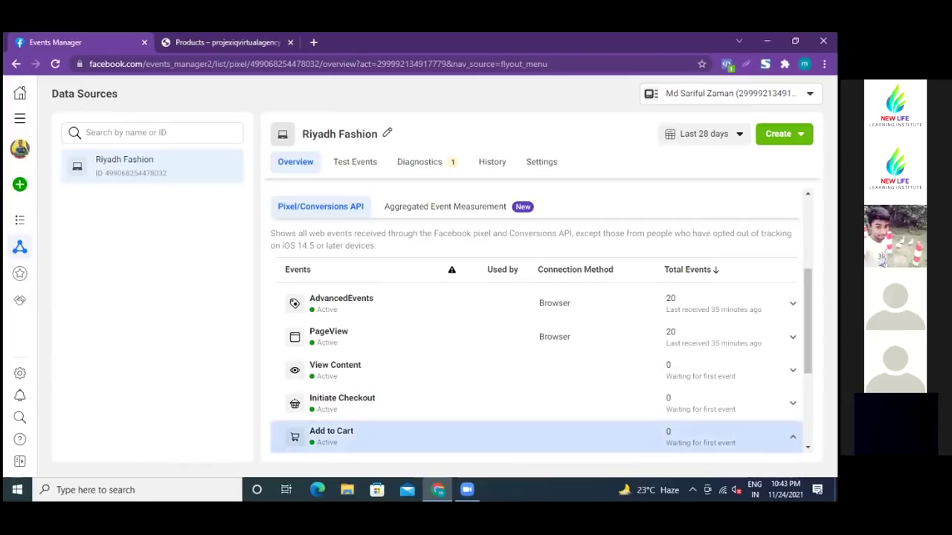
pyautogui.scroll(-3, 408, 311)
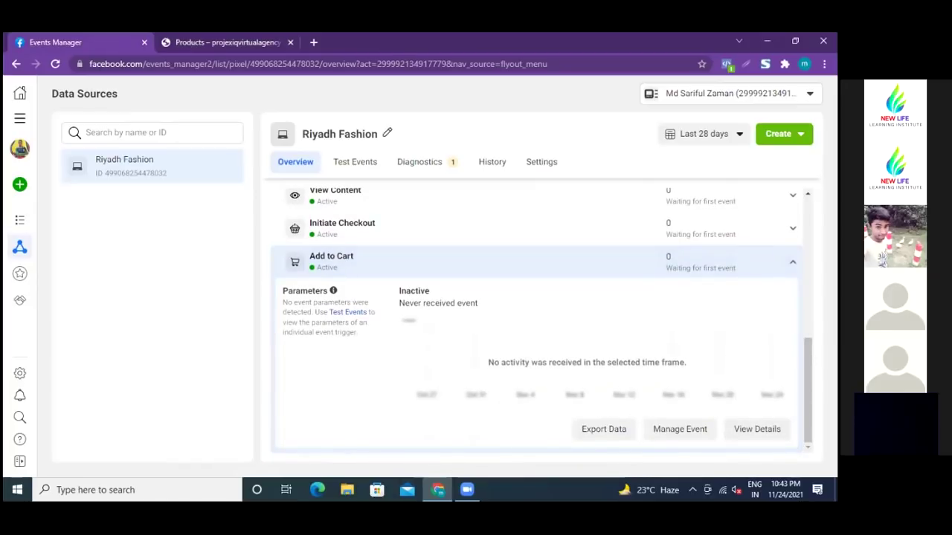
pyautogui.scroll(1, 524, 359)
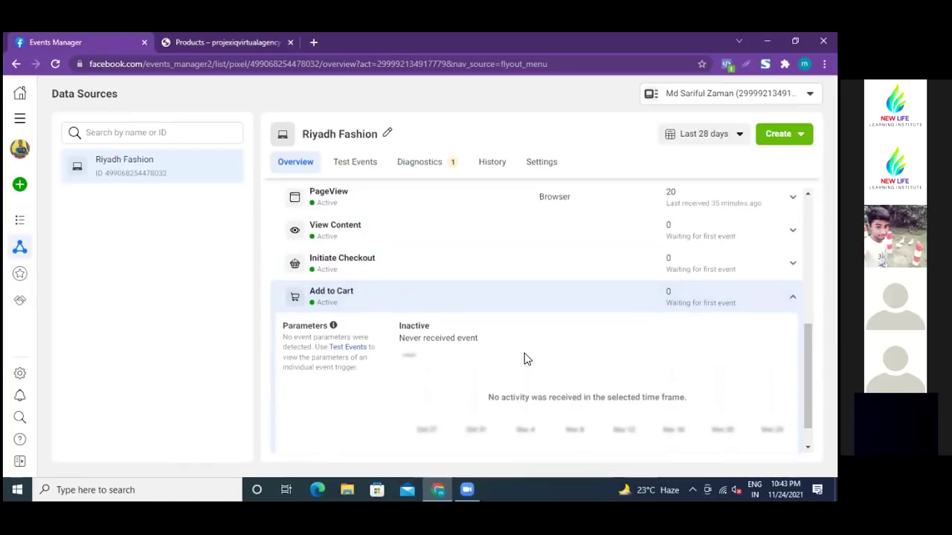
pyautogui.scroll(4, 524, 359)
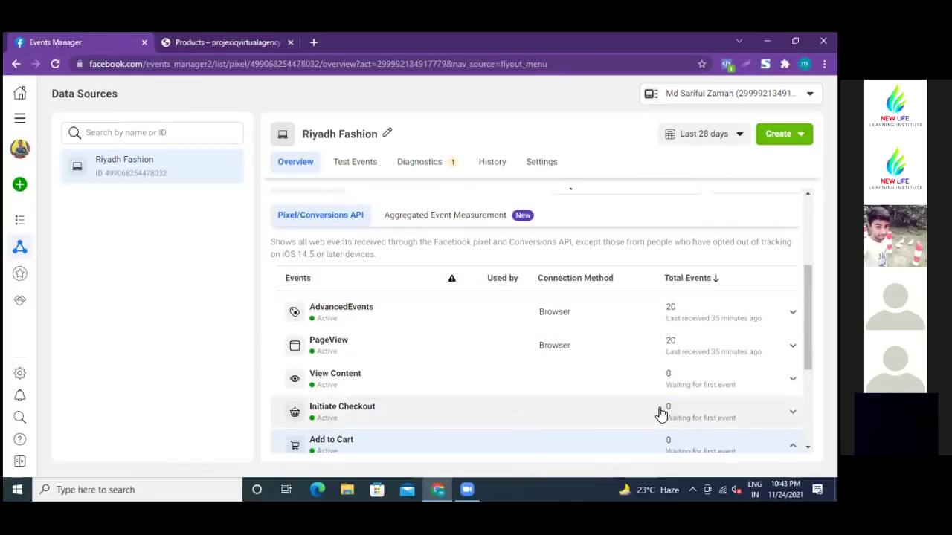
pyautogui.scroll(-5, 661, 414)
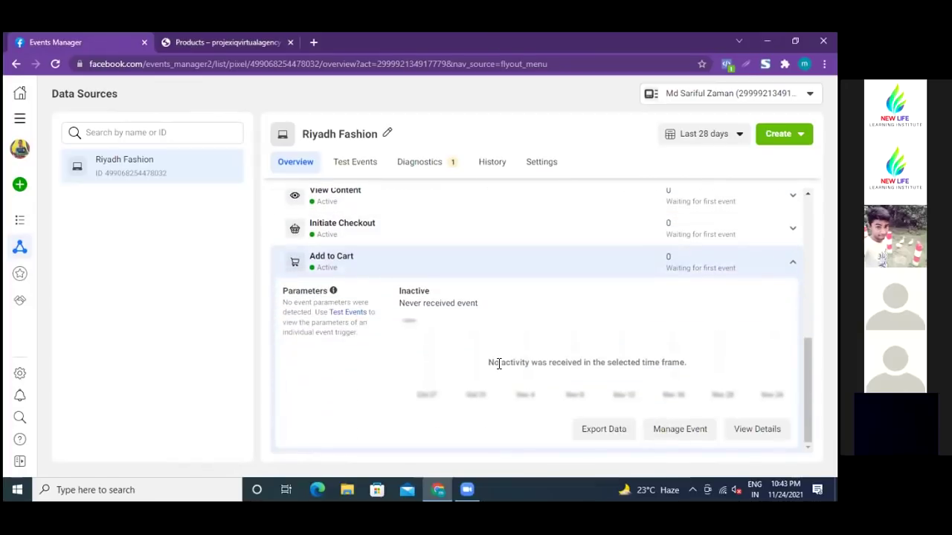
pyautogui.scroll(3, 499, 362)
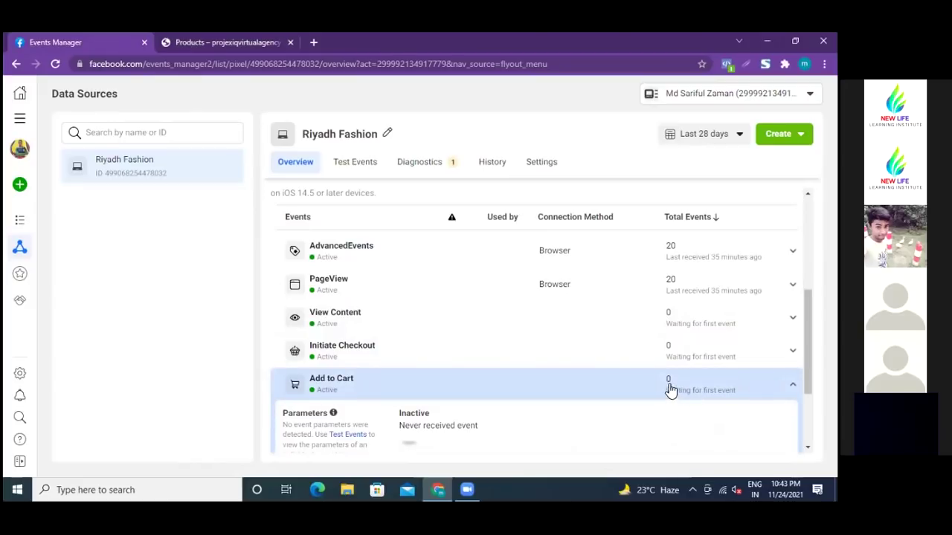
pyautogui.click(238, 44)
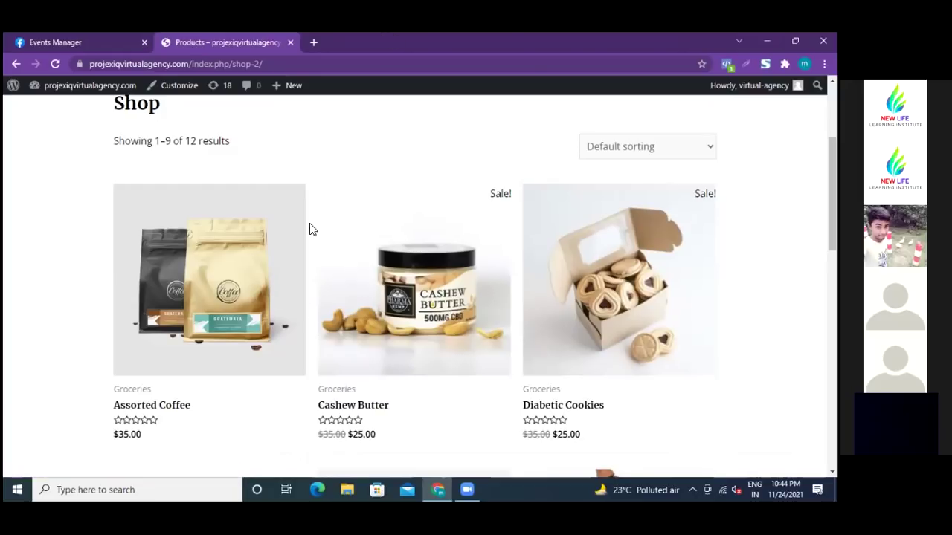
pyautogui.scroll(-2, 313, 242)
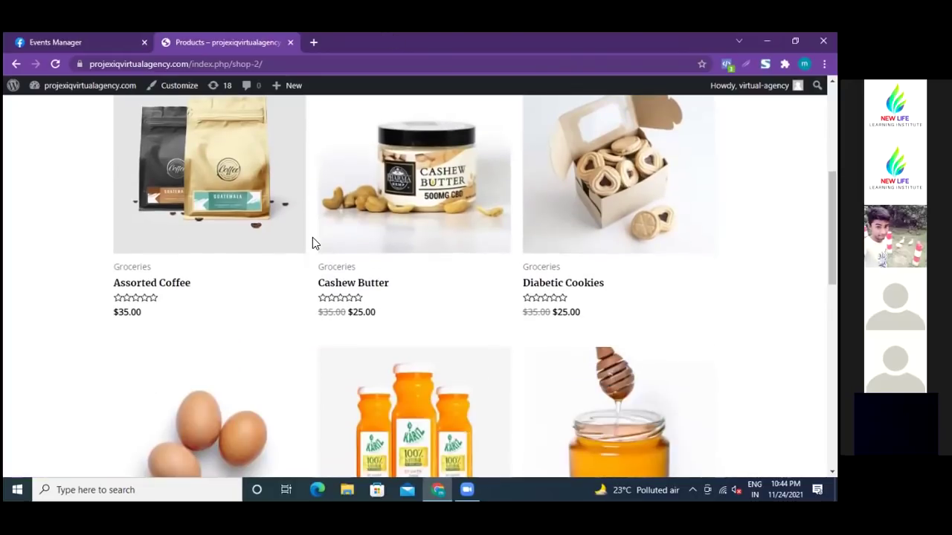
pyautogui.scroll(-3, 313, 243)
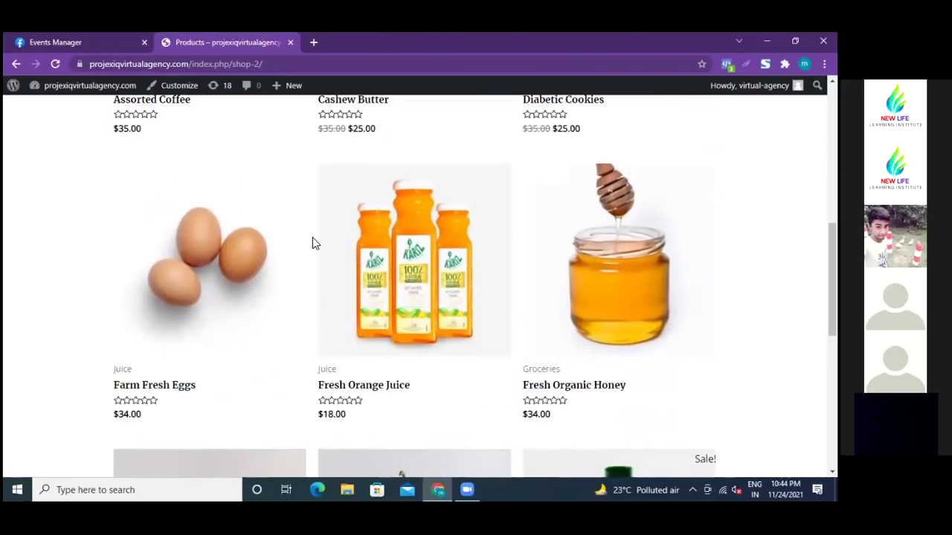
pyautogui.scroll(3, 313, 243)
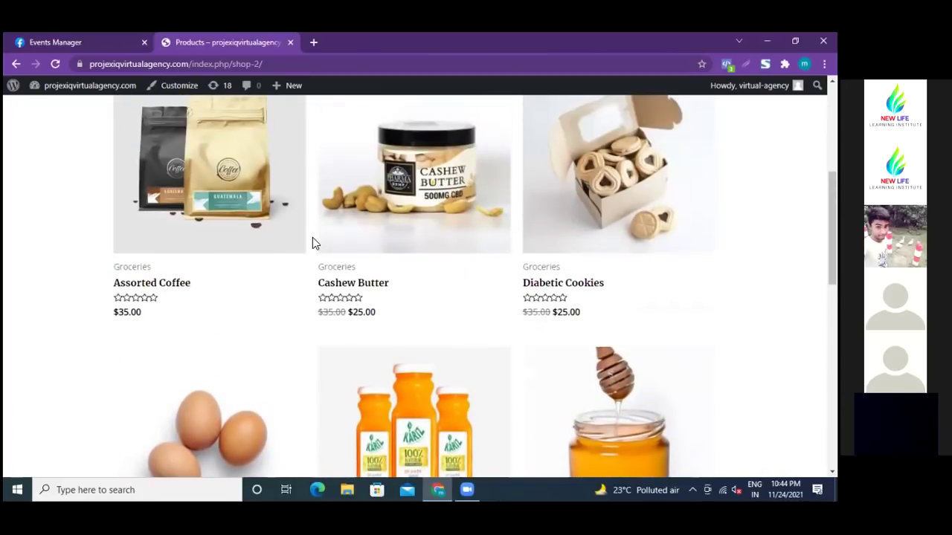
pyautogui.scroll(4, 313, 243)
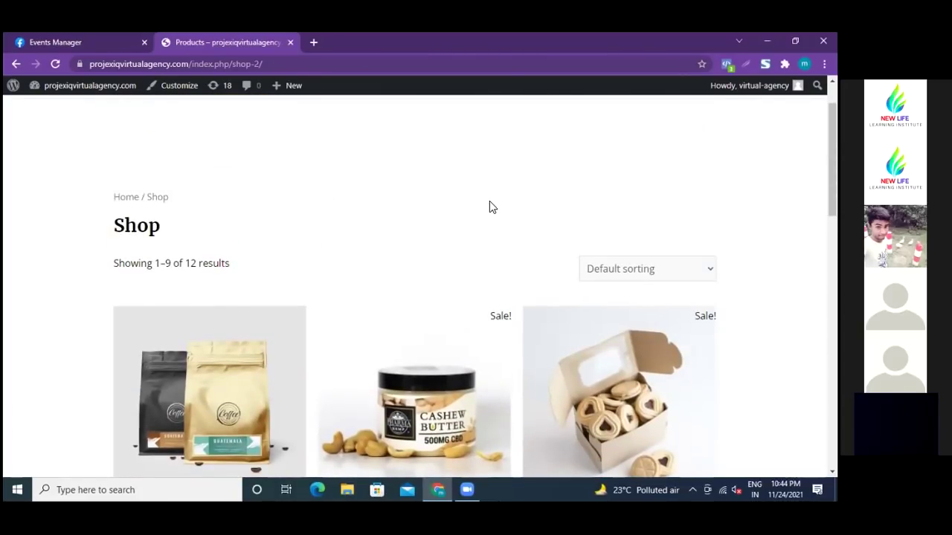
# - Scroll up and down through the shop's product list, then switch to the Events Manager tab
pyautogui.scroll(1, 489, 212)
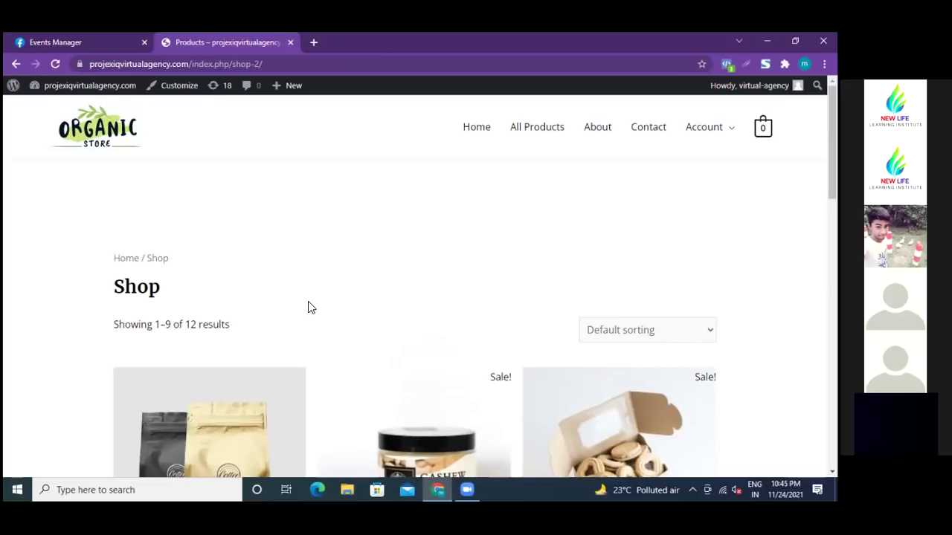
pyautogui.scroll(-2, 311, 307)
pyautogui.scroll(2, 310, 311)
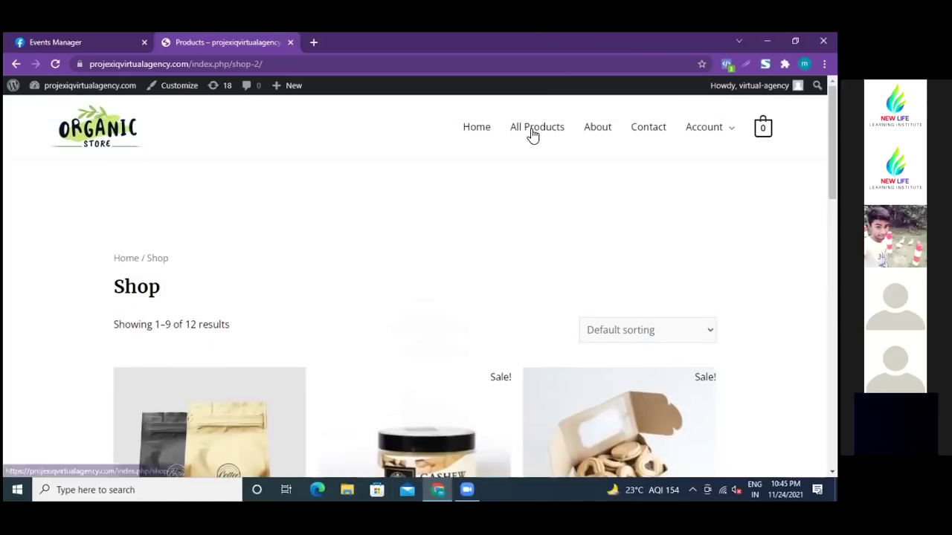
pyautogui.scroll(-2, 325, 295)
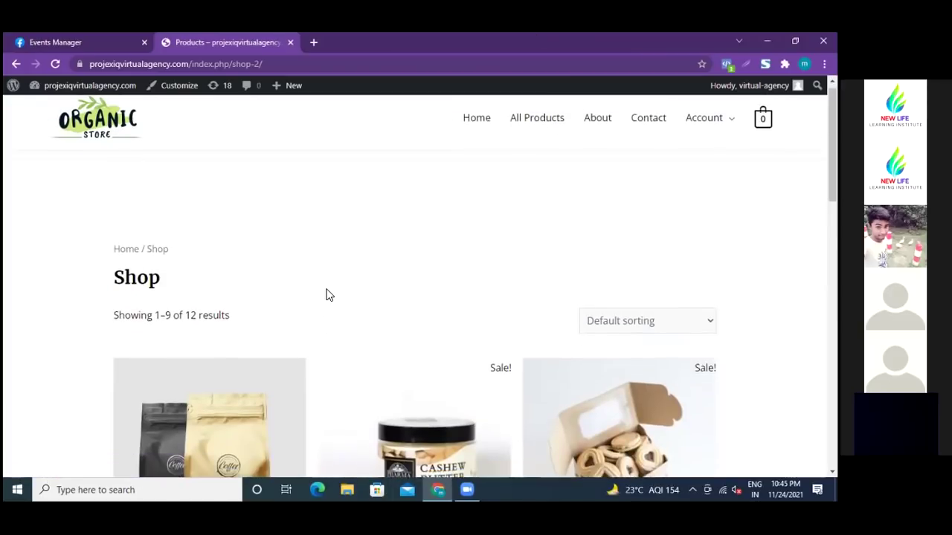
pyautogui.scroll(-3, 325, 295)
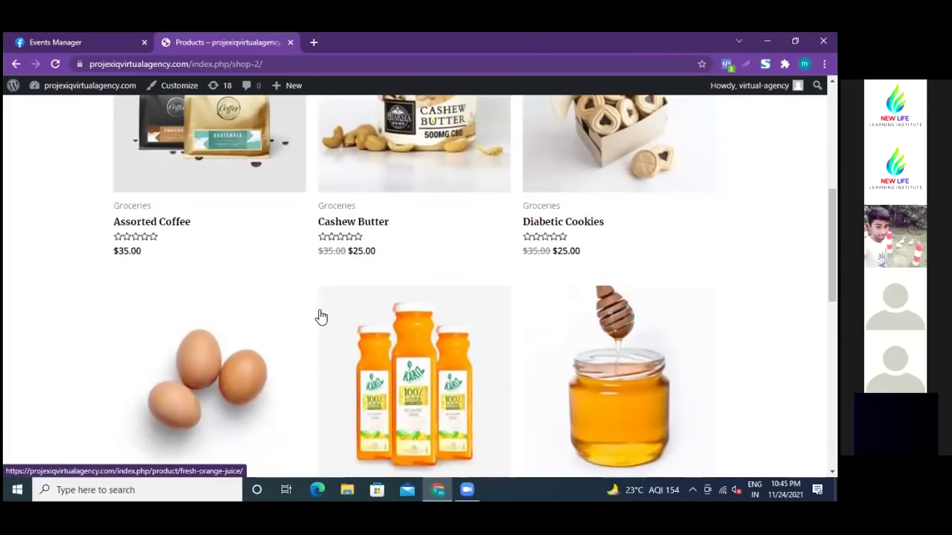
pyautogui.scroll(-7, 322, 317)
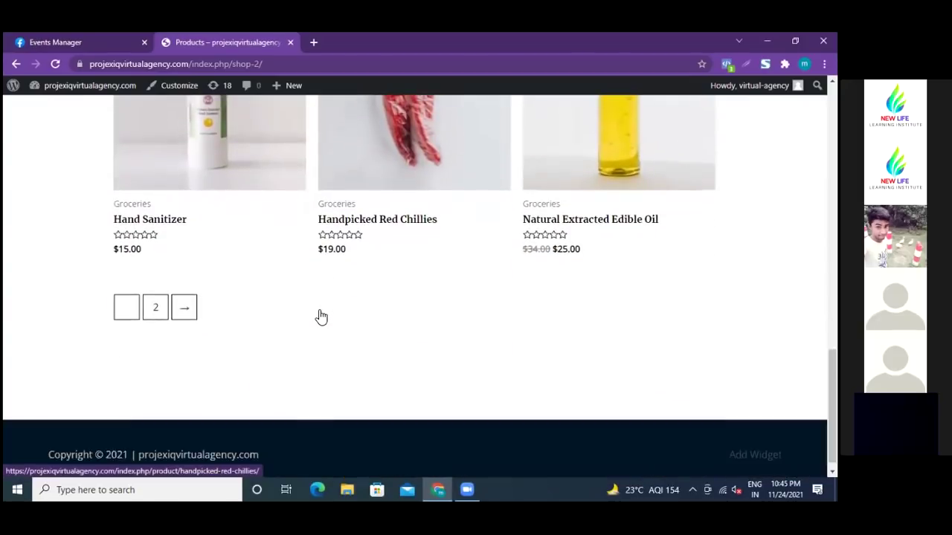
pyautogui.scroll(2, 318, 315)
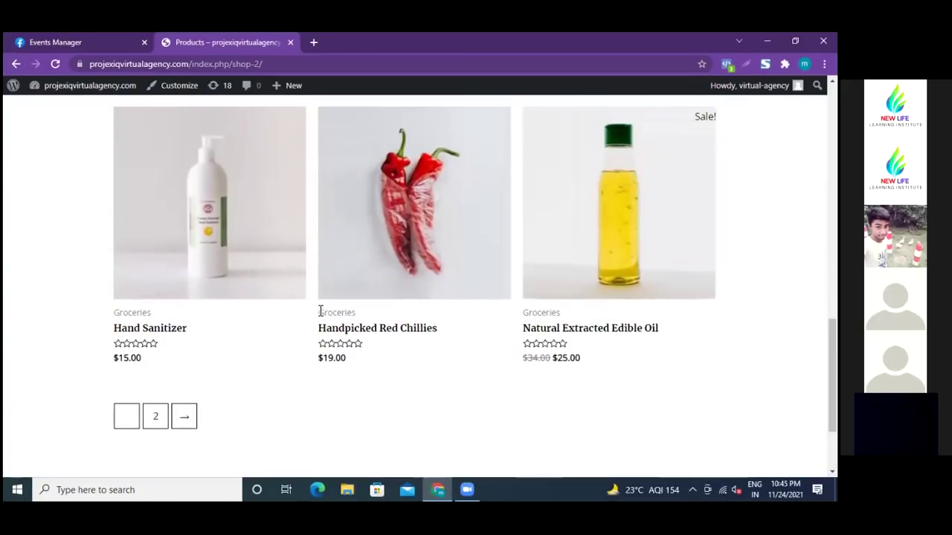
pyautogui.scroll(-2, 320, 311)
pyautogui.scroll(5, 319, 314)
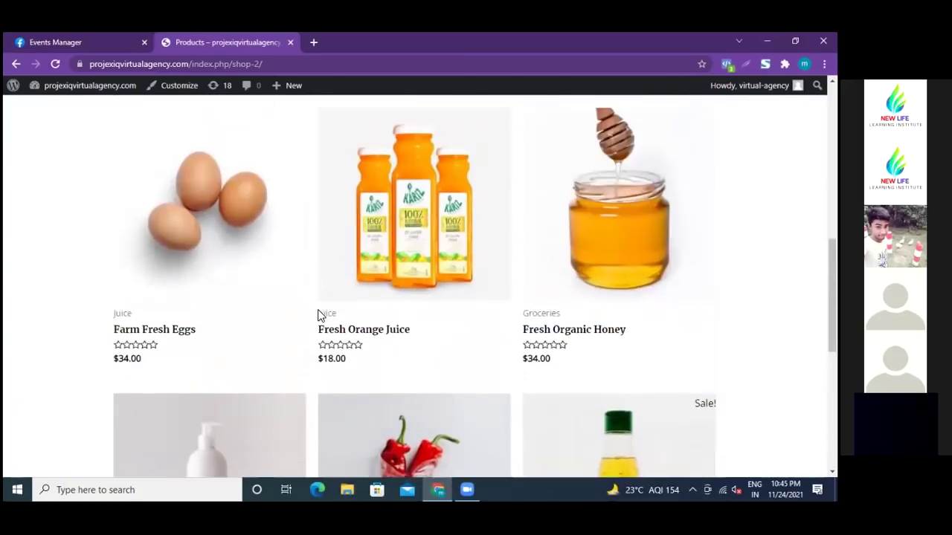
pyautogui.scroll(7, 317, 315)
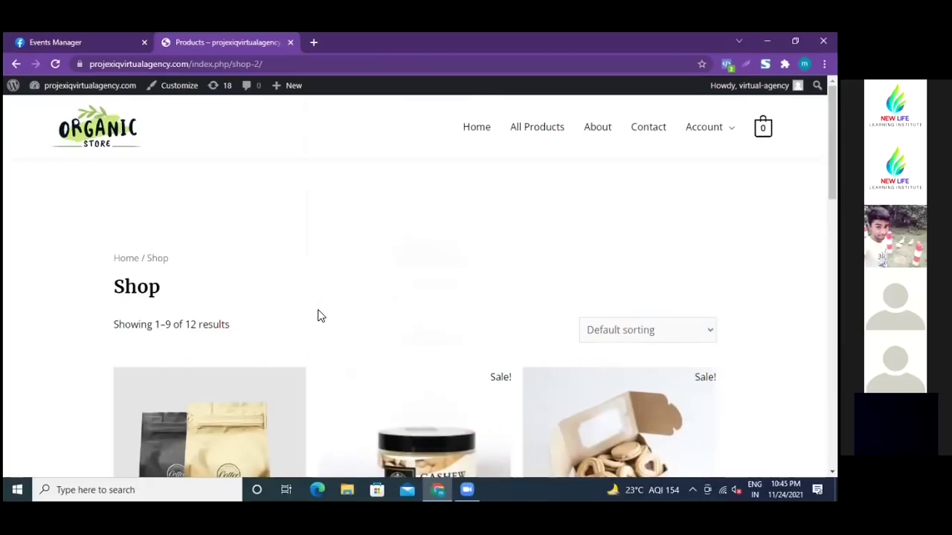
pyautogui.scroll(-3, 303, 304)
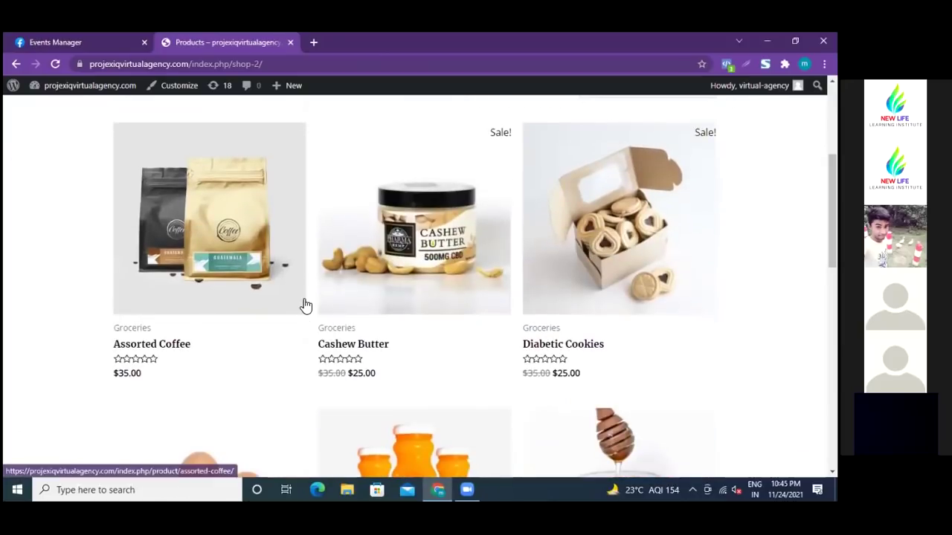
pyautogui.click(91, 42)
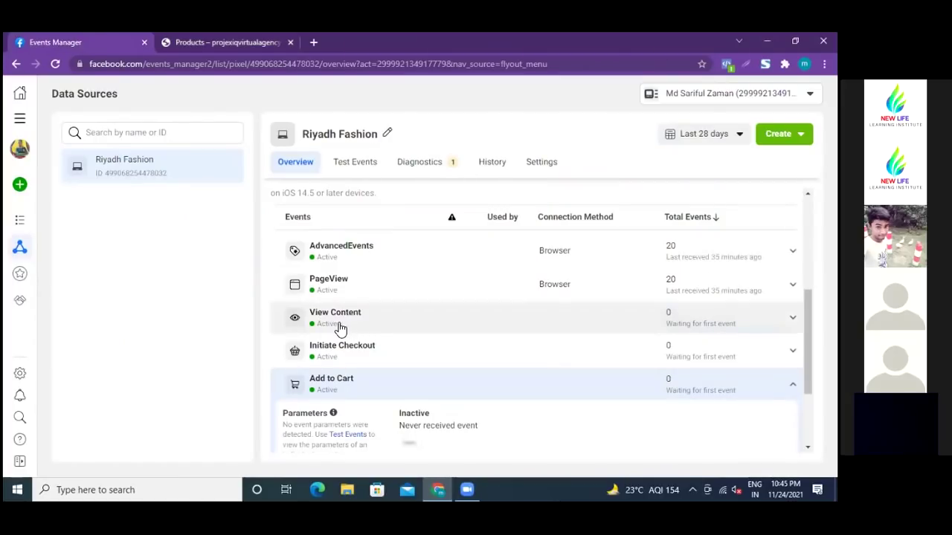
# - Reload Events Manager and scroll to the events list showing AdvancedEvents and PageView at 23 each
pyautogui.click(56, 65)
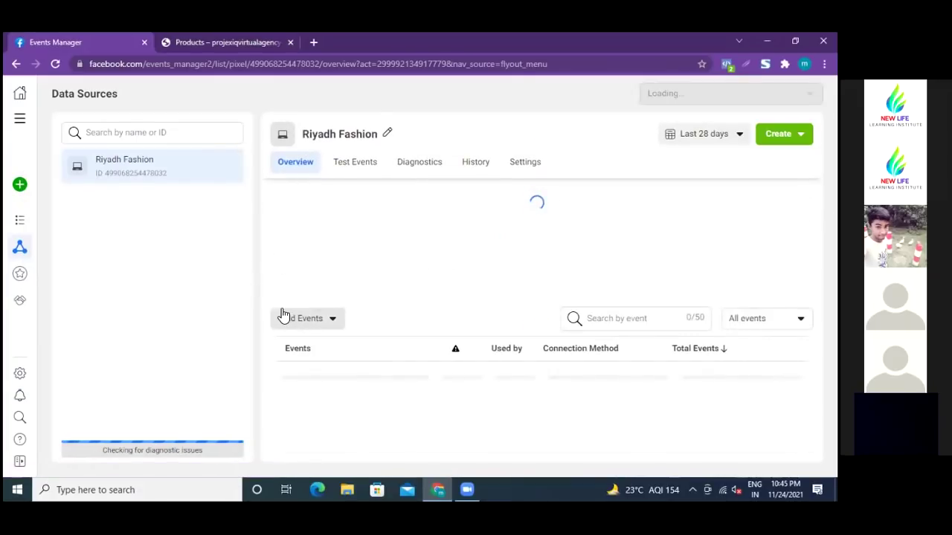
pyautogui.scroll(-2, 272, 319)
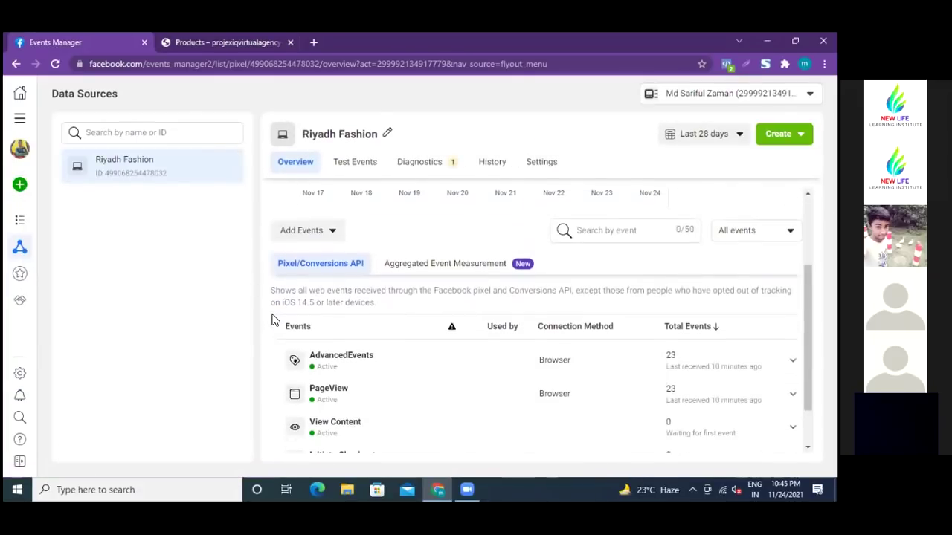
pyautogui.scroll(-1, 272, 320)
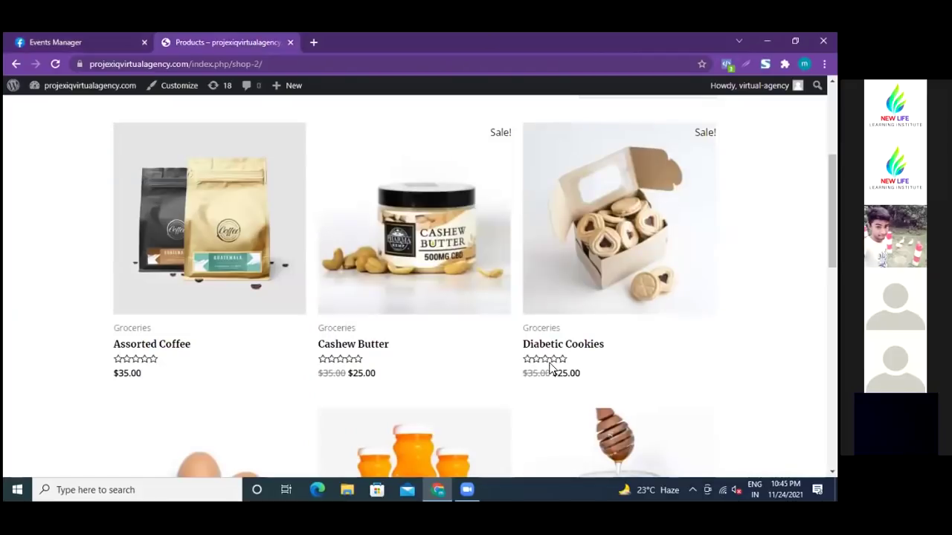
# - Use Facebook Pixel Helper on the Shop page to inspect the PageView and AdvancedEvents parameters
pyautogui.click(725, 63)
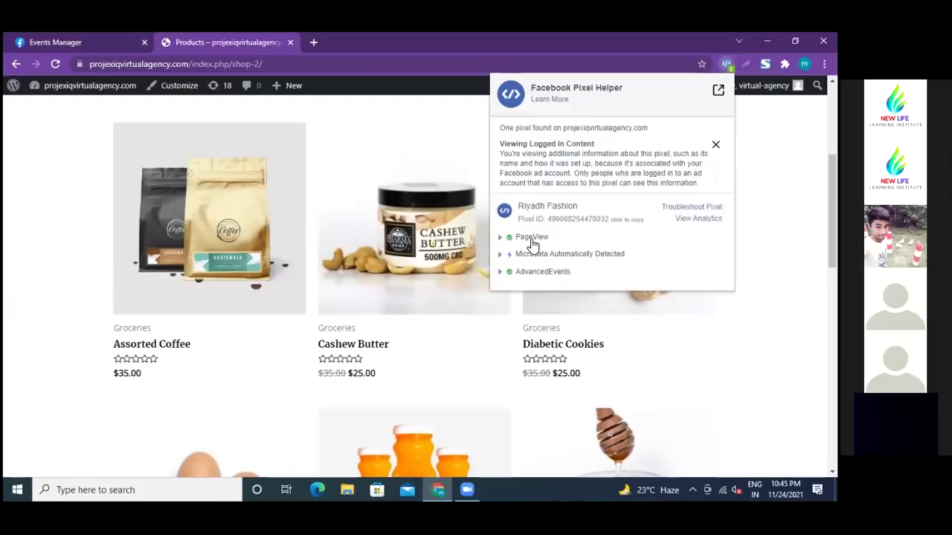
pyautogui.click(498, 272)
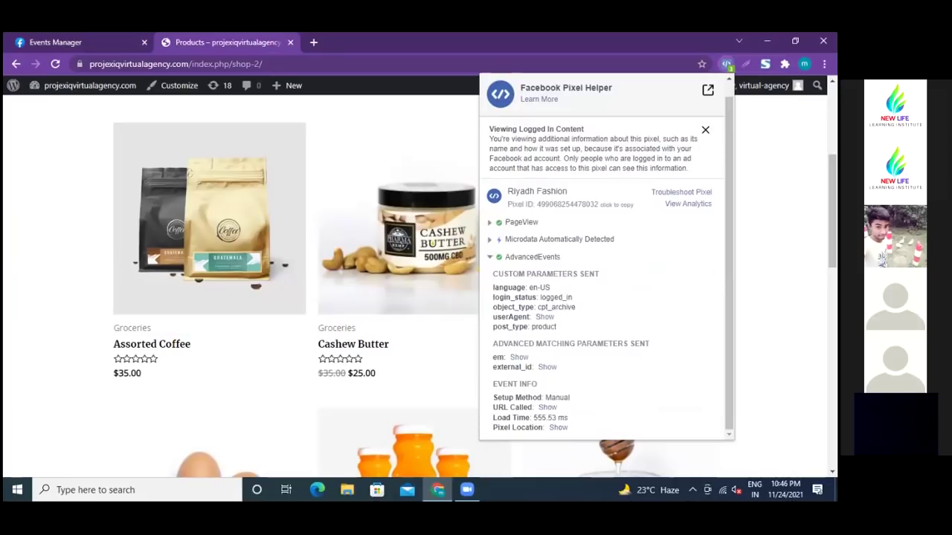
pyautogui.press('Escape')
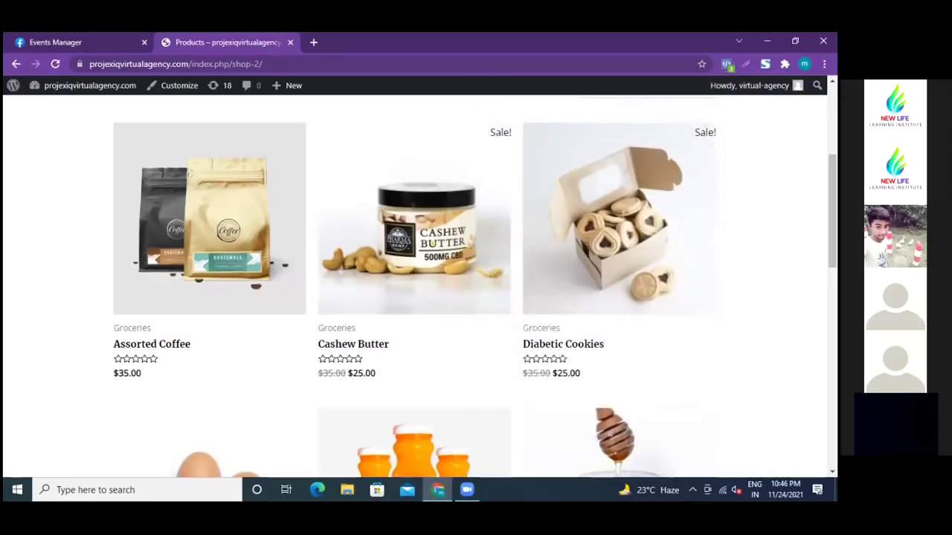
# - Browse the Assorted Coffee product page, then open a new blank tab and return to Events Manager
pyautogui.click(232, 235)
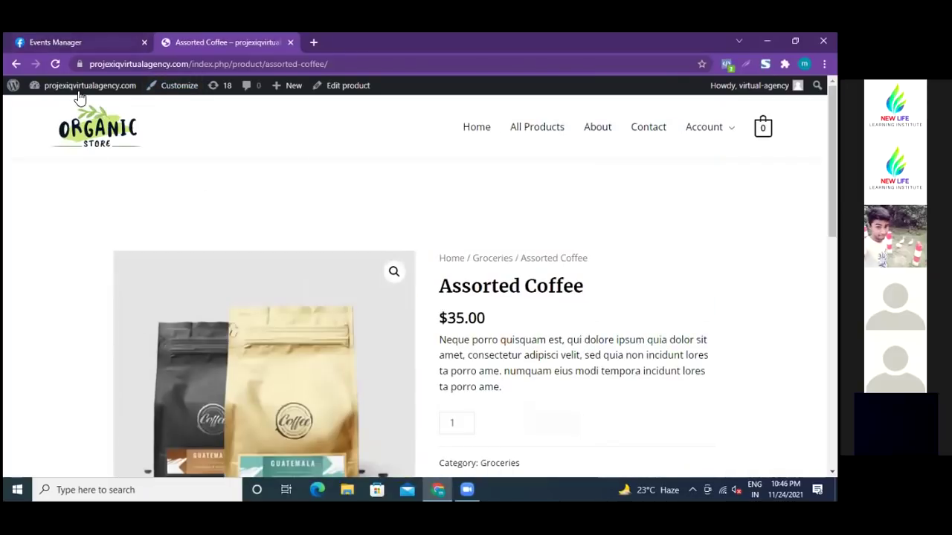
pyautogui.moveTo(84, 91)
pyautogui.scroll(-4, 285, 203)
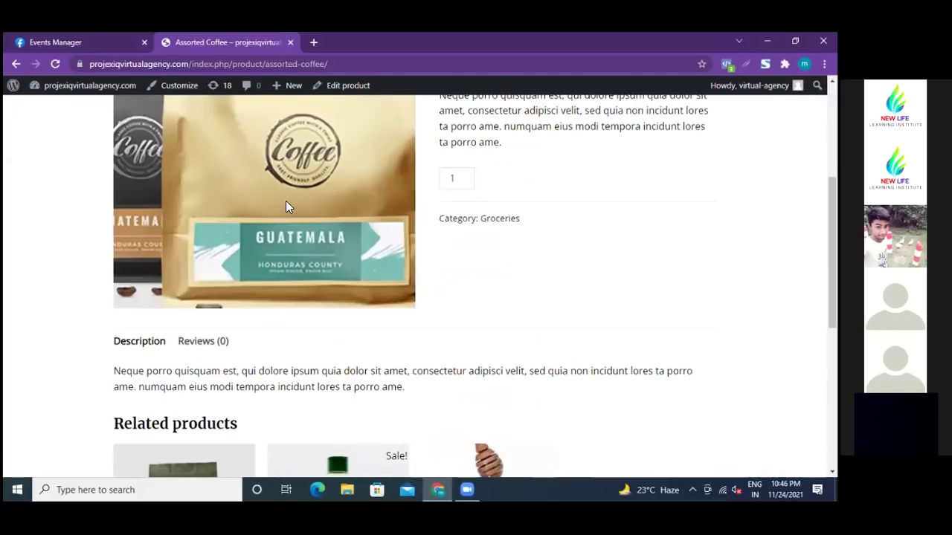
pyautogui.scroll(-1, 285, 205)
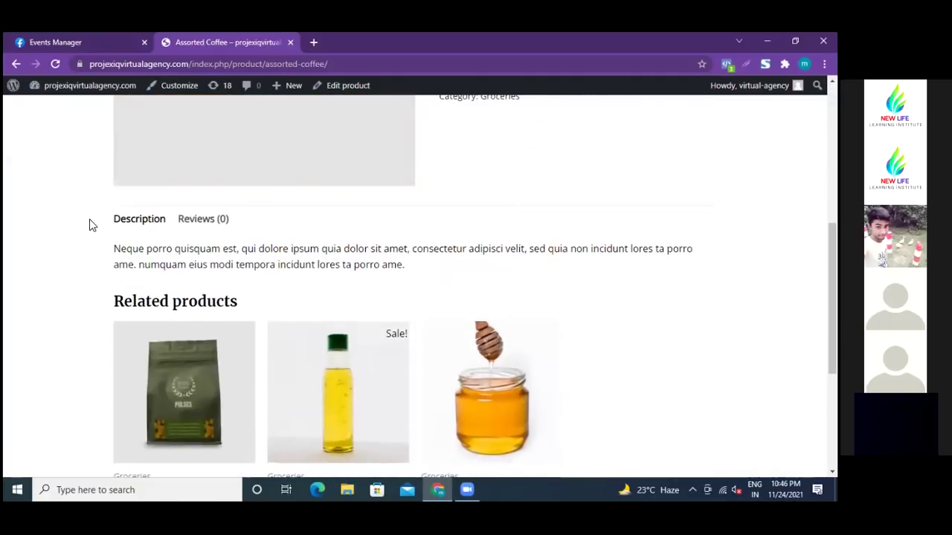
pyautogui.scroll(-3, 72, 219)
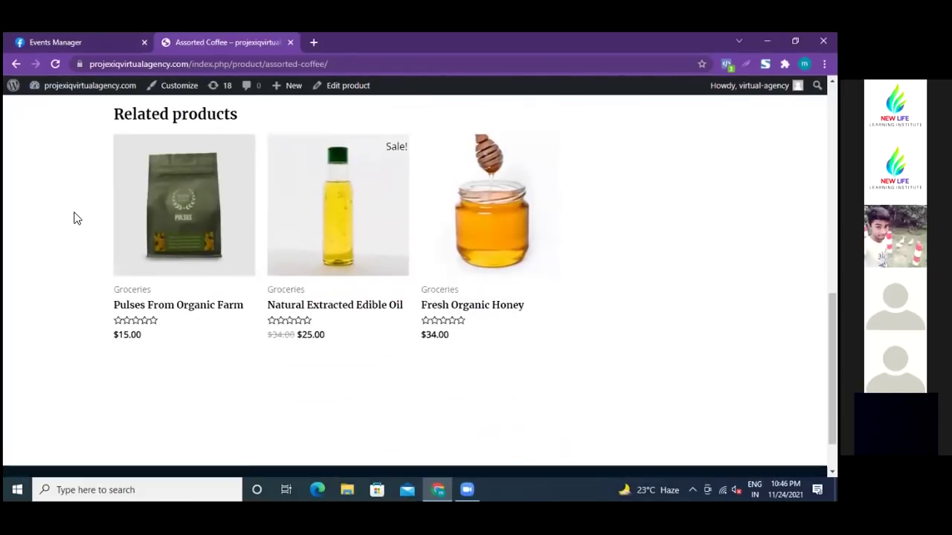
pyautogui.scroll(7, 74, 217)
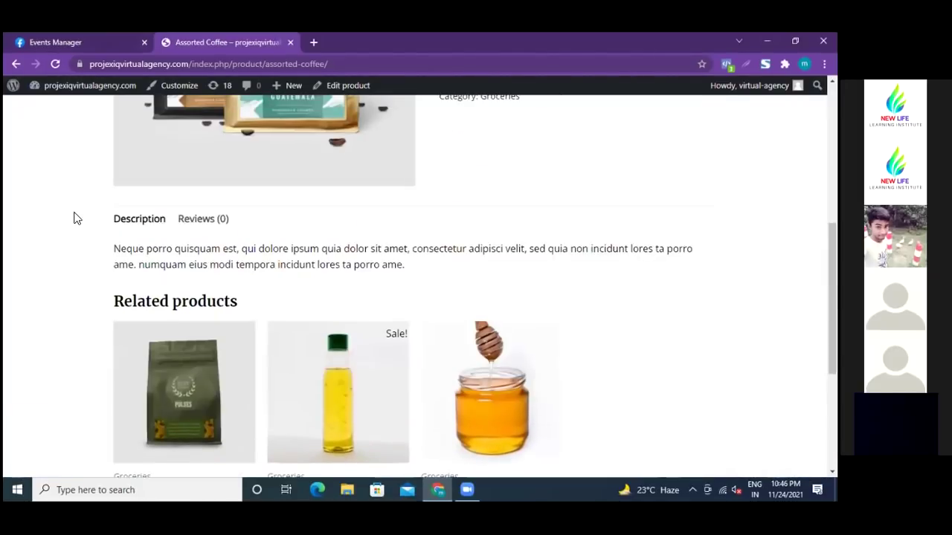
pyautogui.click(313, 42)
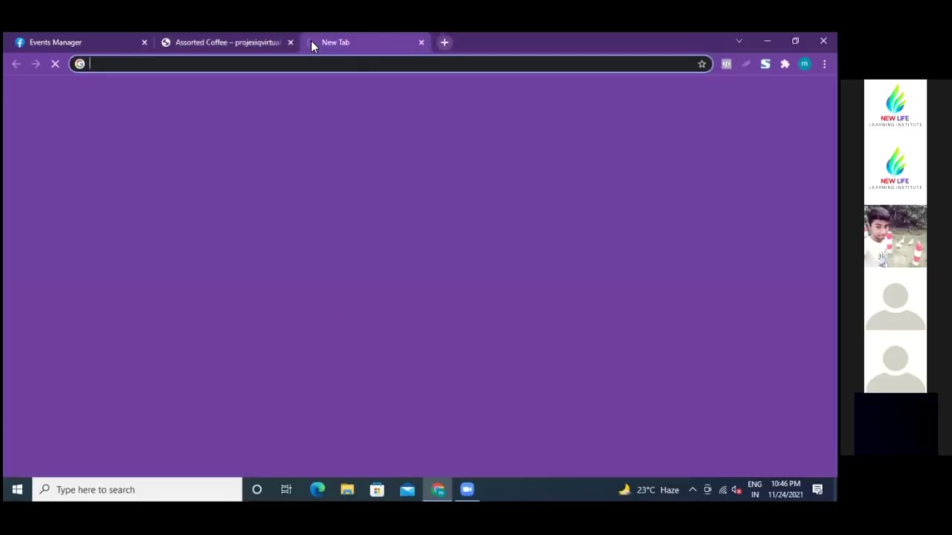
pyautogui.click(102, 39)
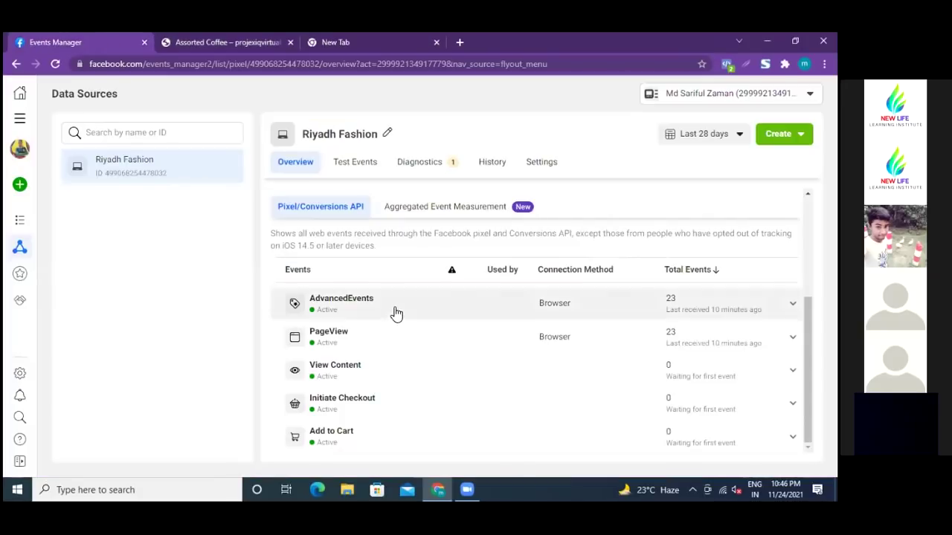